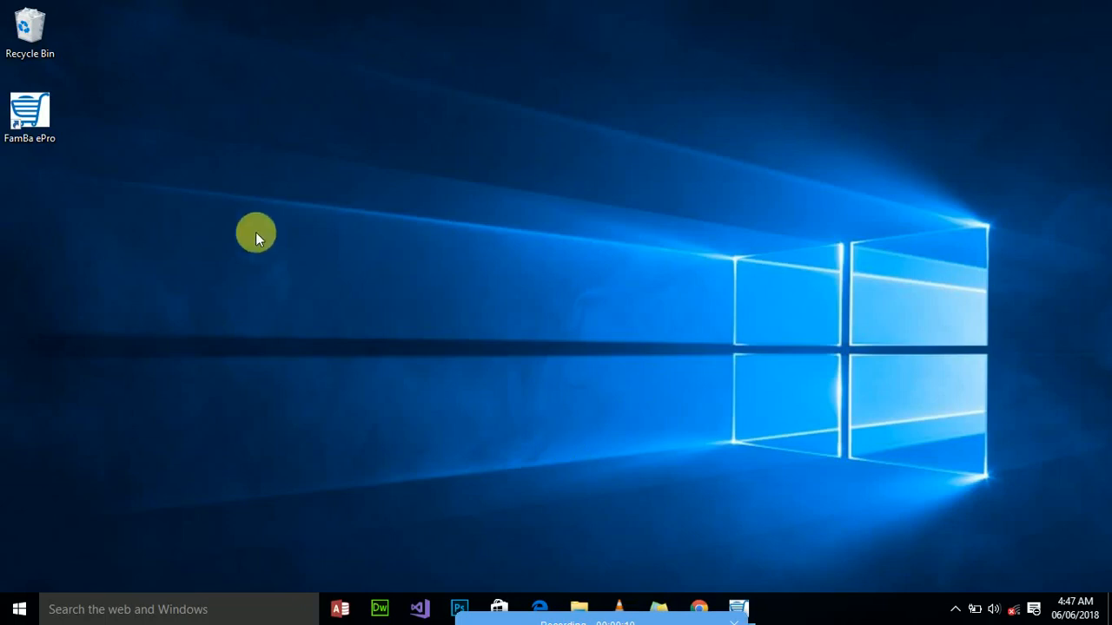
Launch FamBa ePro and sign in with the user name and the account password.
{"action": "double_click", "coordinate": [35, 110]}
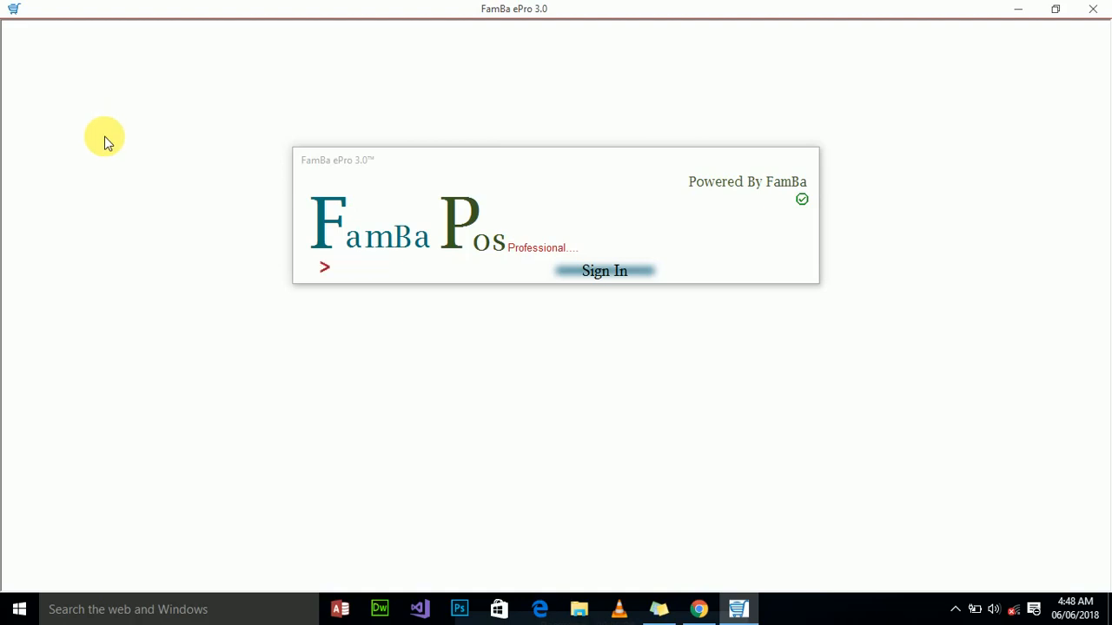
{"action": "left_click", "coordinate": [601, 272]}
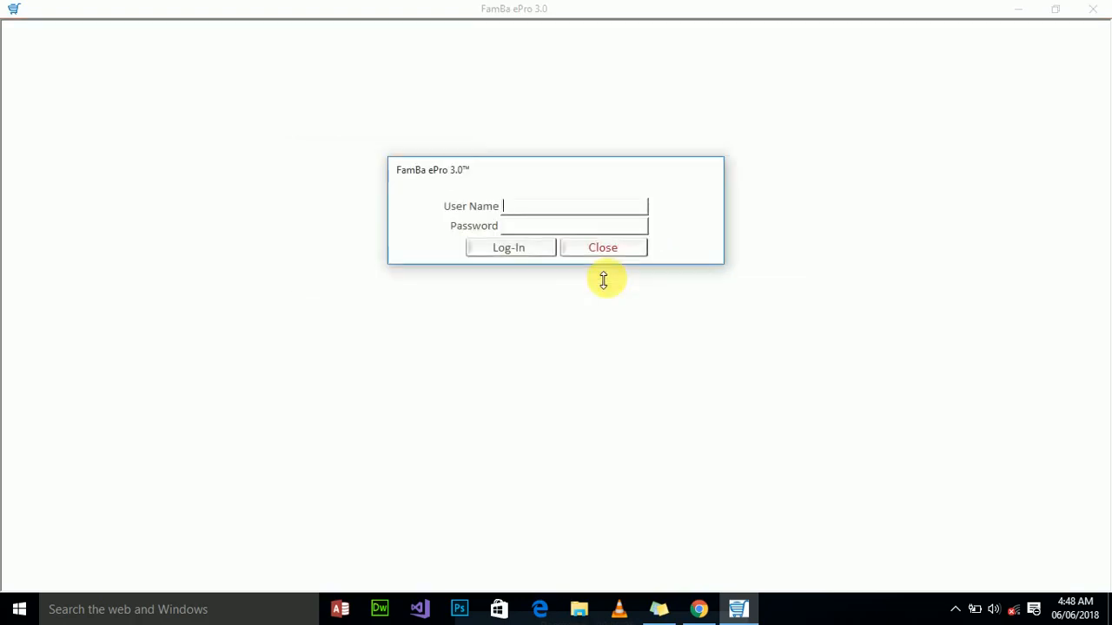
{"action": "type", "text": "famba"}
{"action": "key", "text": "Tab"}
{"action": "type", "text": "******"}
{"action": "key", "text": "Return"}
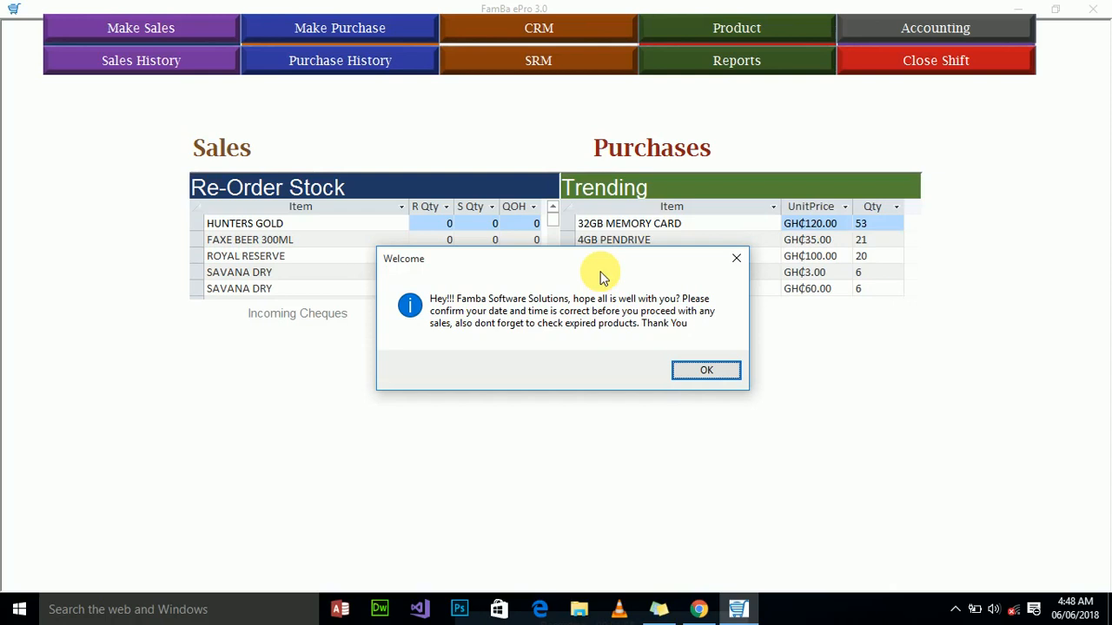
{"action": "left_click", "coordinate": [1014, 612]}
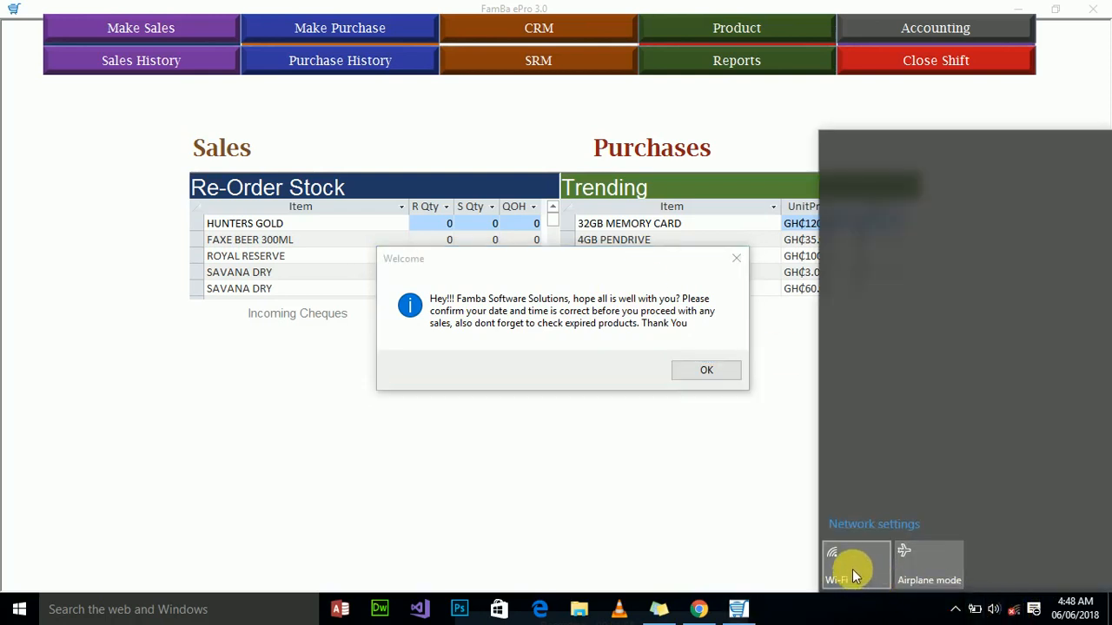
{"action": "left_click", "coordinate": [852, 567]}
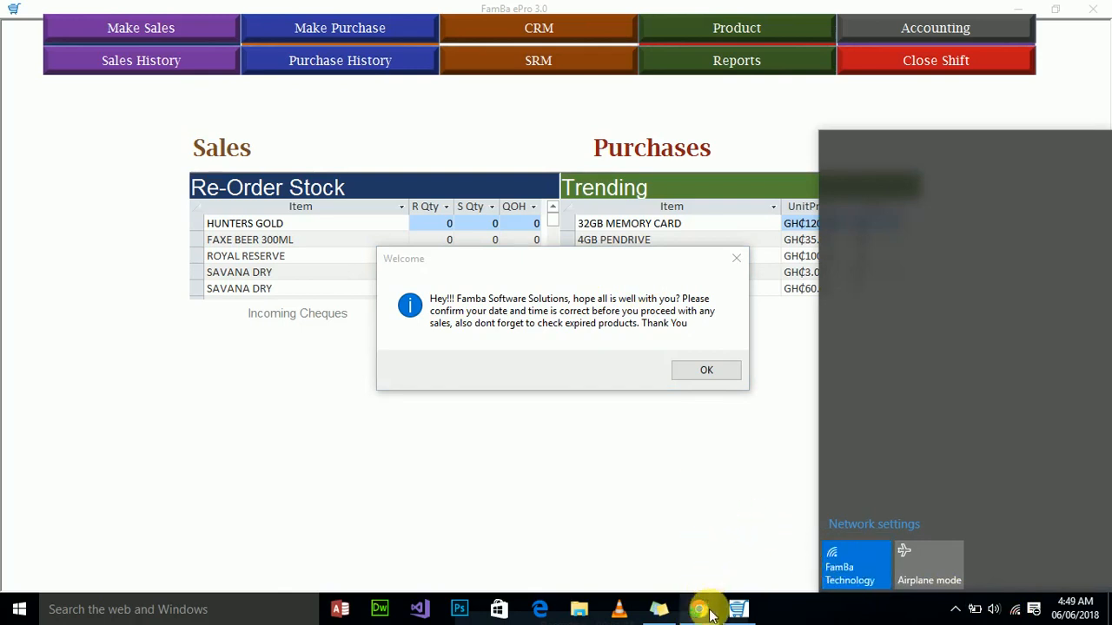
{"action": "mouse_move", "coordinate": [699, 610]}
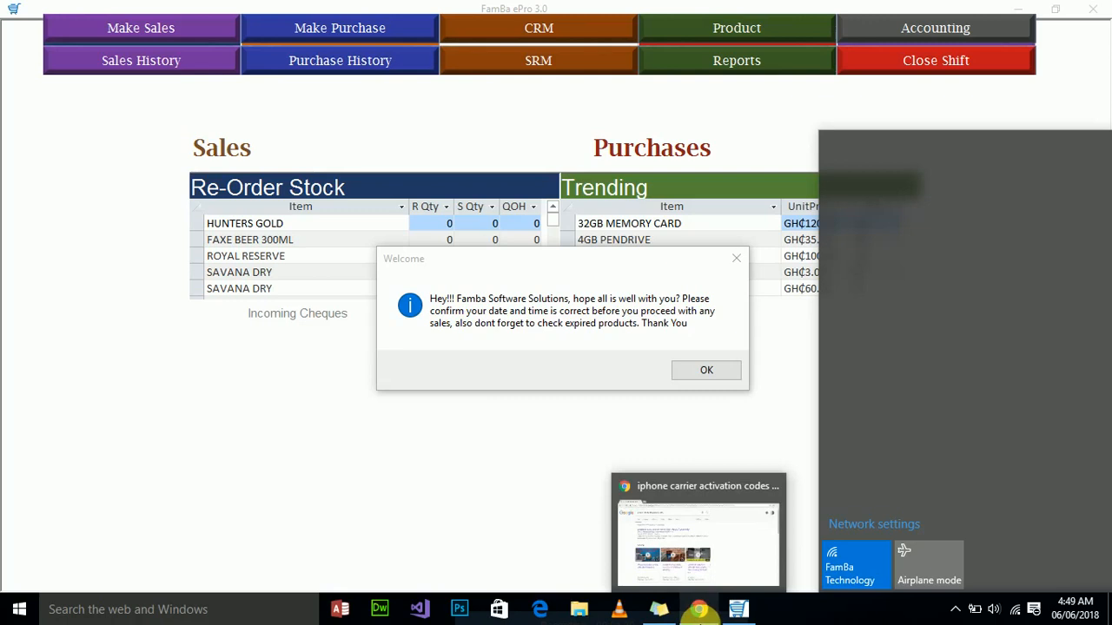
{"action": "left_click", "coordinate": [699, 611]}
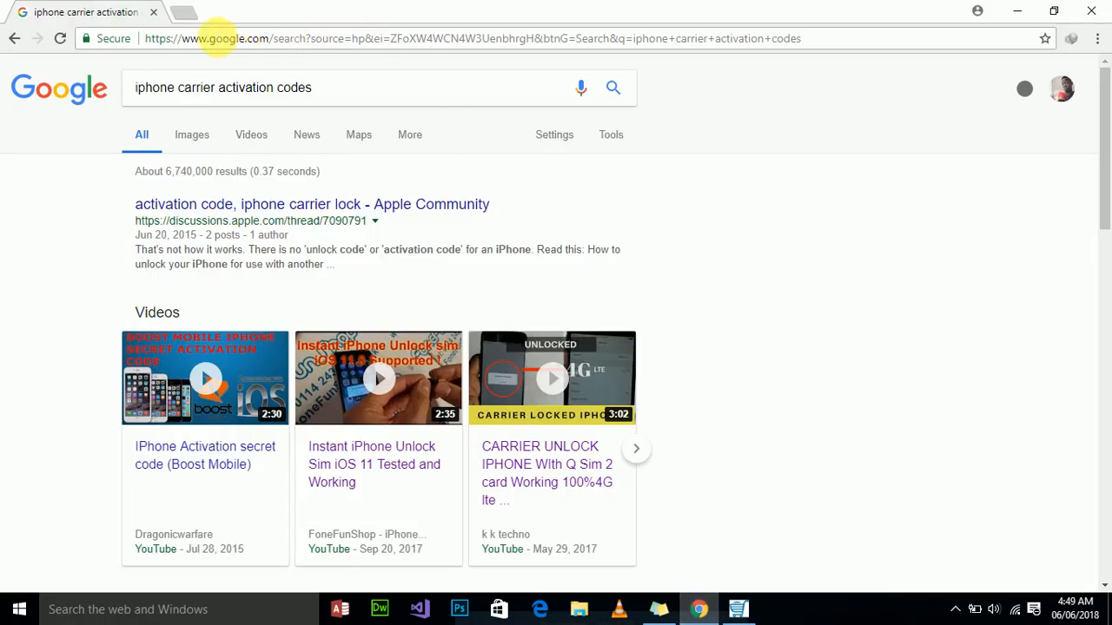
{"action": "left_click", "coordinate": [181, 12]}
{"action": "left_click", "coordinate": [153, 12]}
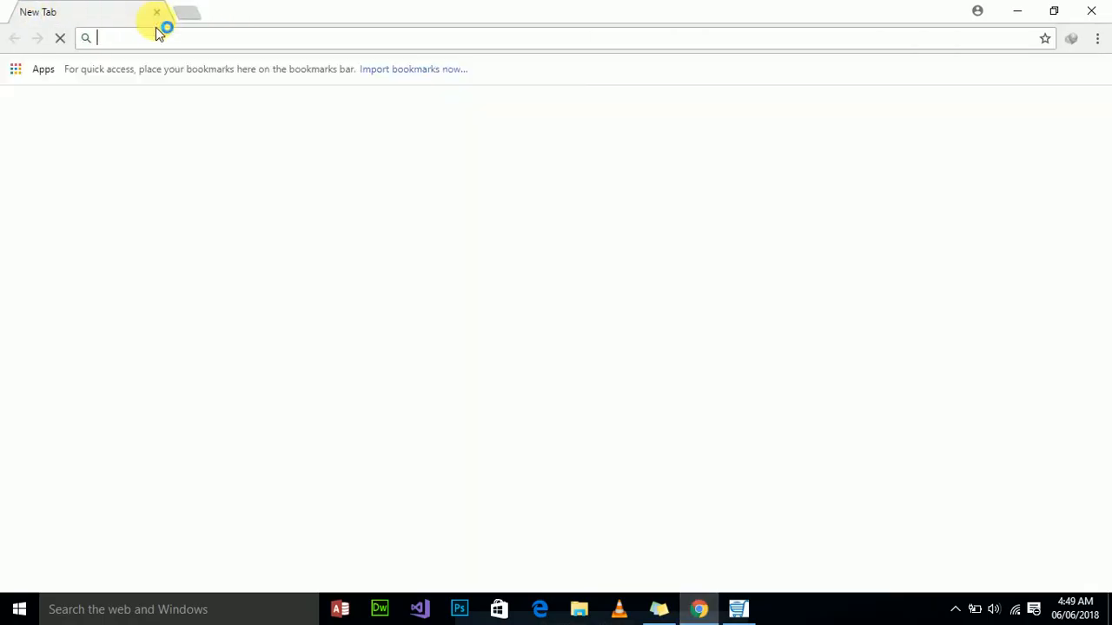
{"action": "type", "text": "www.fa"}
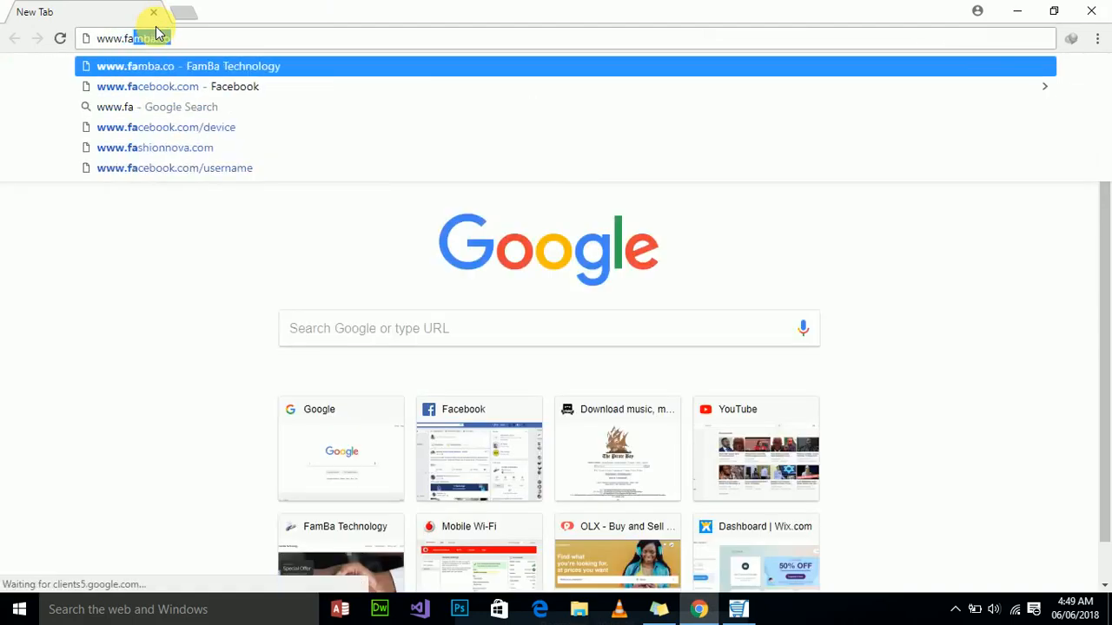
{"action": "key", "text": "Return"}
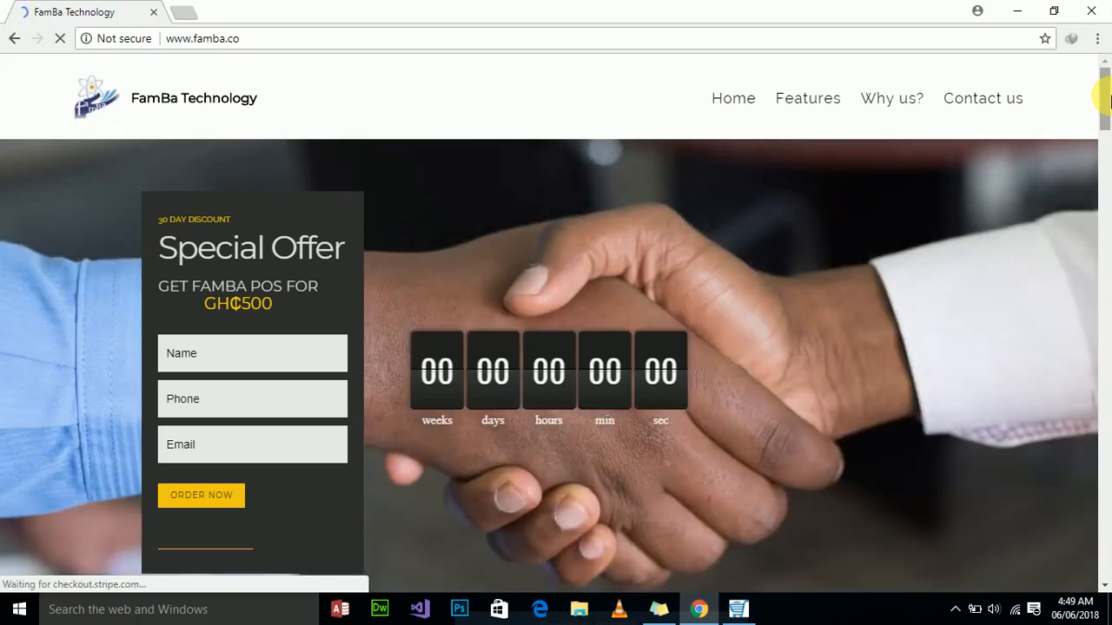
Examine the FamBa website's special offer form, interface slideshow and customer testimonials.
{"action": "left_click_drag", "start_coordinate": [1108, 100], "coordinate": [1109, 114]}
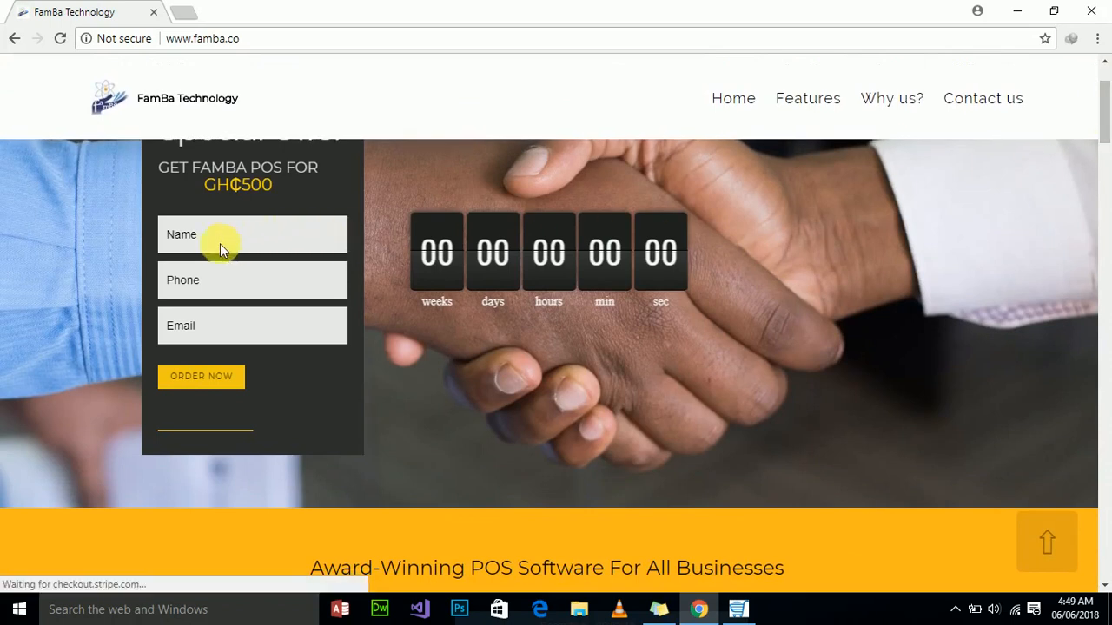
{"action": "left_click", "coordinate": [186, 238]}
{"action": "left_click", "coordinate": [211, 281]}
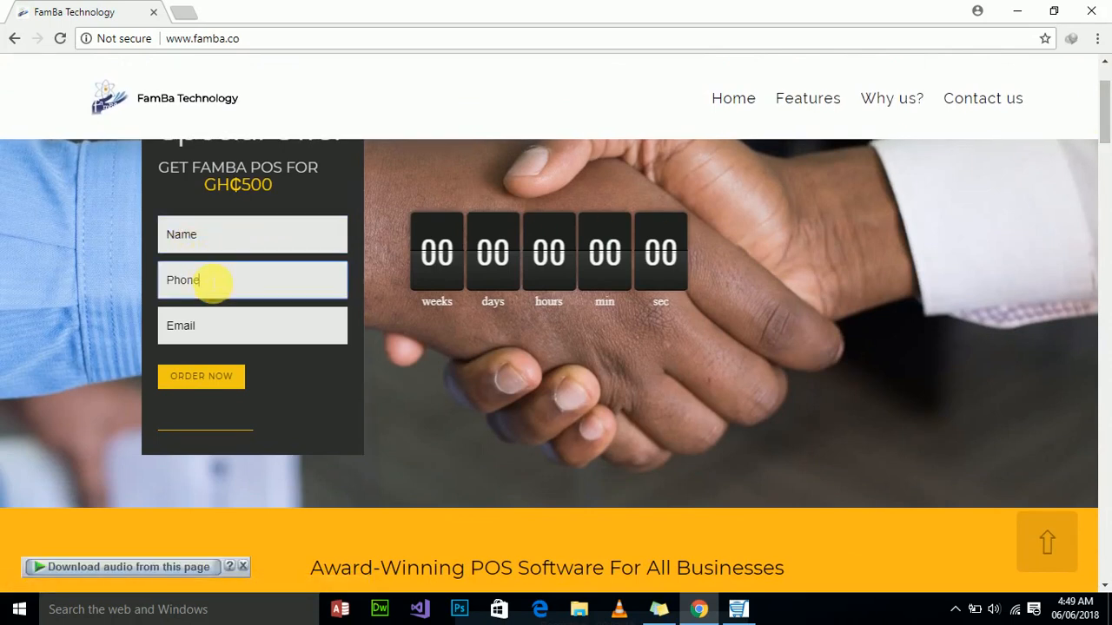
{"action": "left_click", "coordinate": [221, 328]}
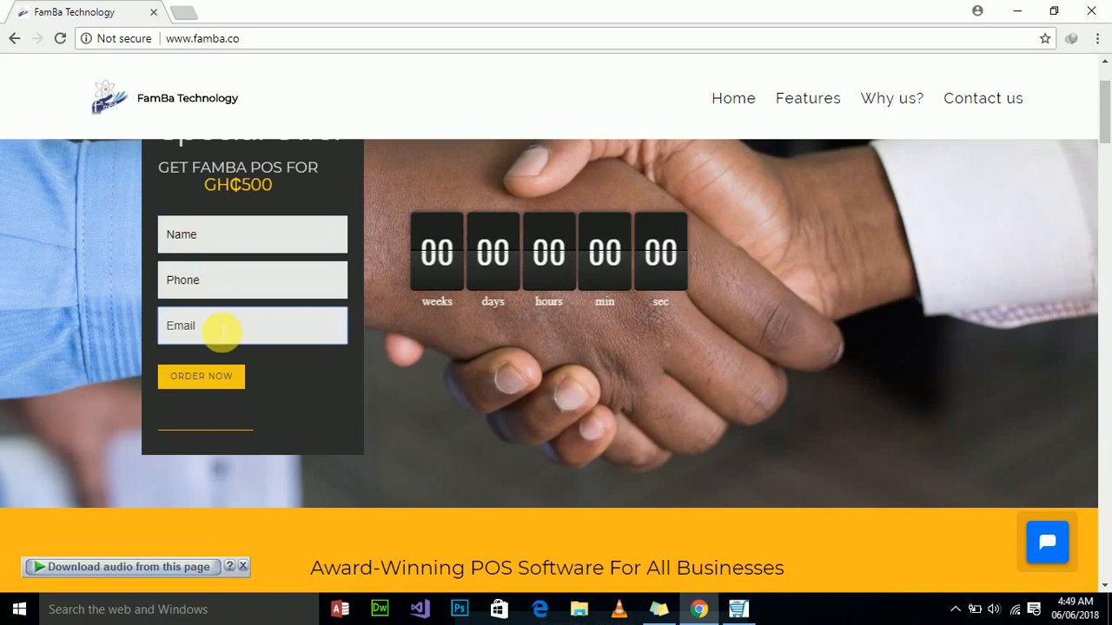
{"action": "left_click_drag", "start_coordinate": [1104, 99], "coordinate": [1077, 371]}
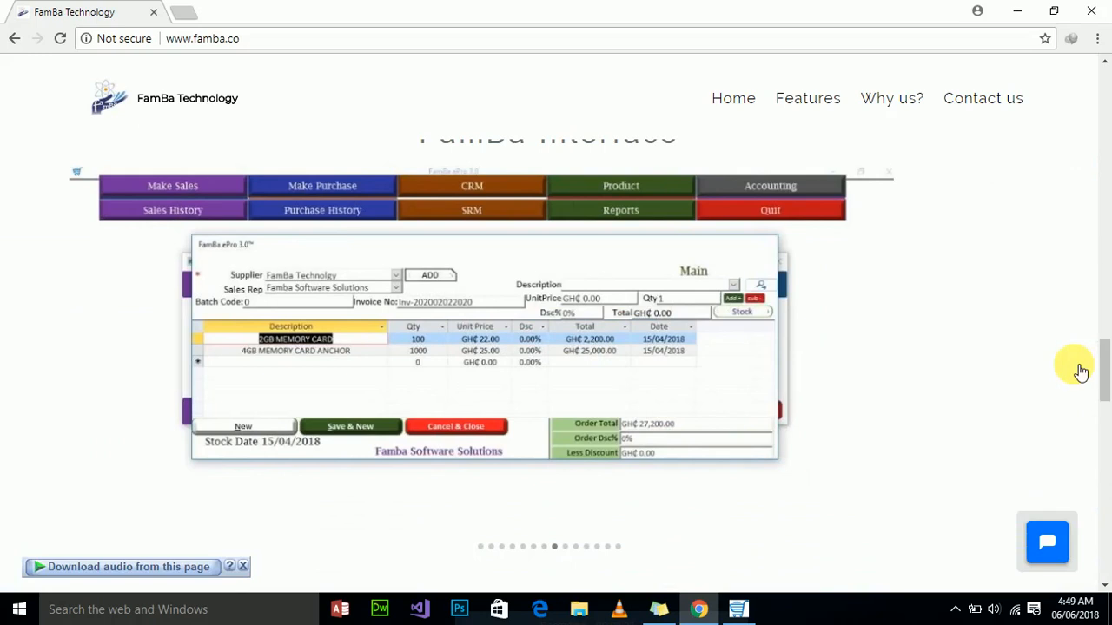
{"action": "scroll", "coordinate": [1104, 368], "scroll_direction": "up", "scroll_amount": 1}
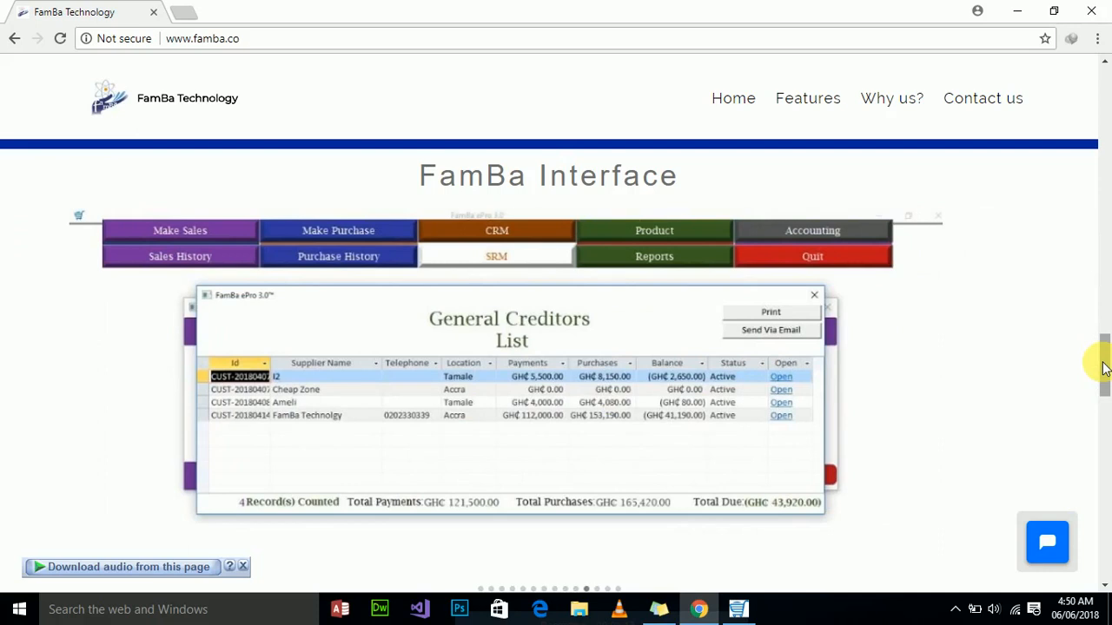
{"action": "left_click_drag", "start_coordinate": [1103, 369], "coordinate": [1108, 500]}
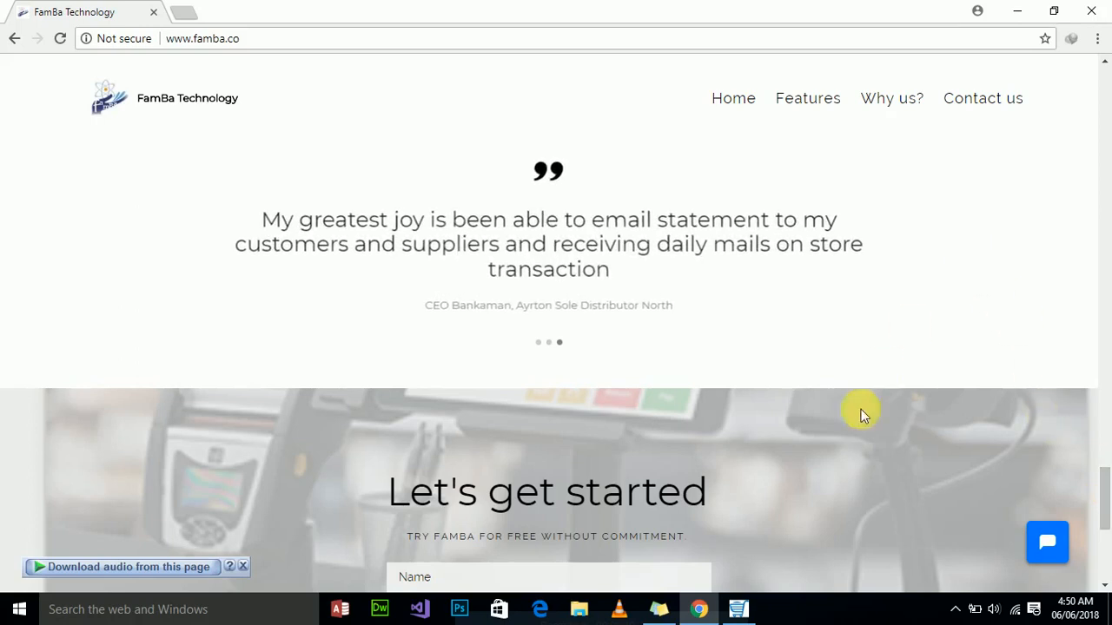
Switch back to FamBa ePro, dismiss the welcome message and look through the Re-Order Stock list.
{"action": "left_click", "coordinate": [737, 609]}
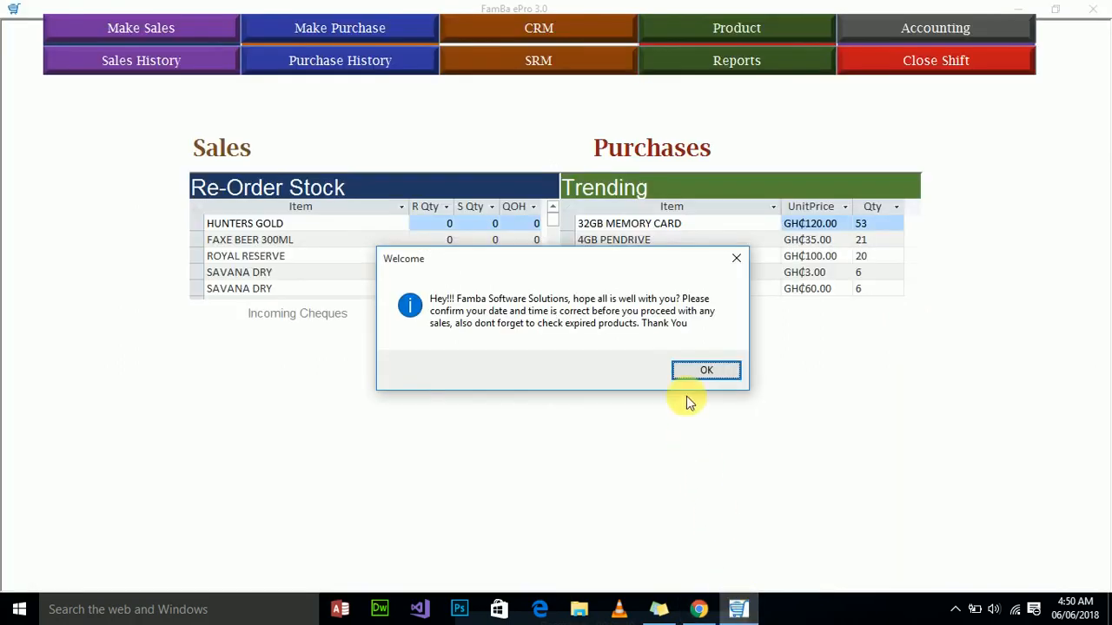
{"action": "left_click", "coordinate": [700, 370]}
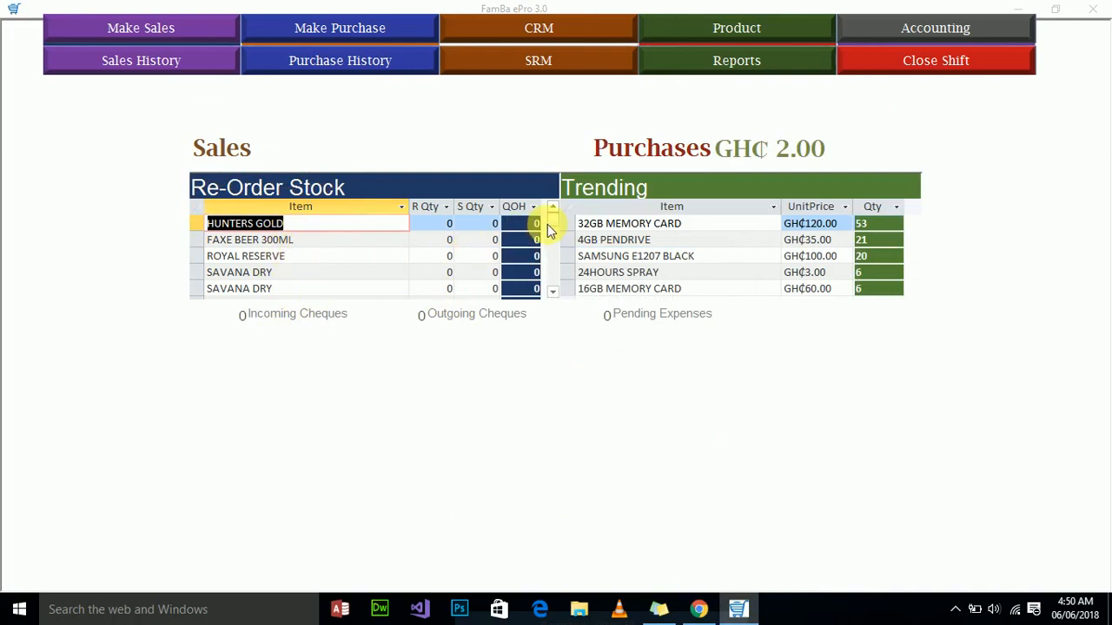
{"action": "scroll", "coordinate": [547, 224], "scroll_direction": "down", "scroll_amount": 5}
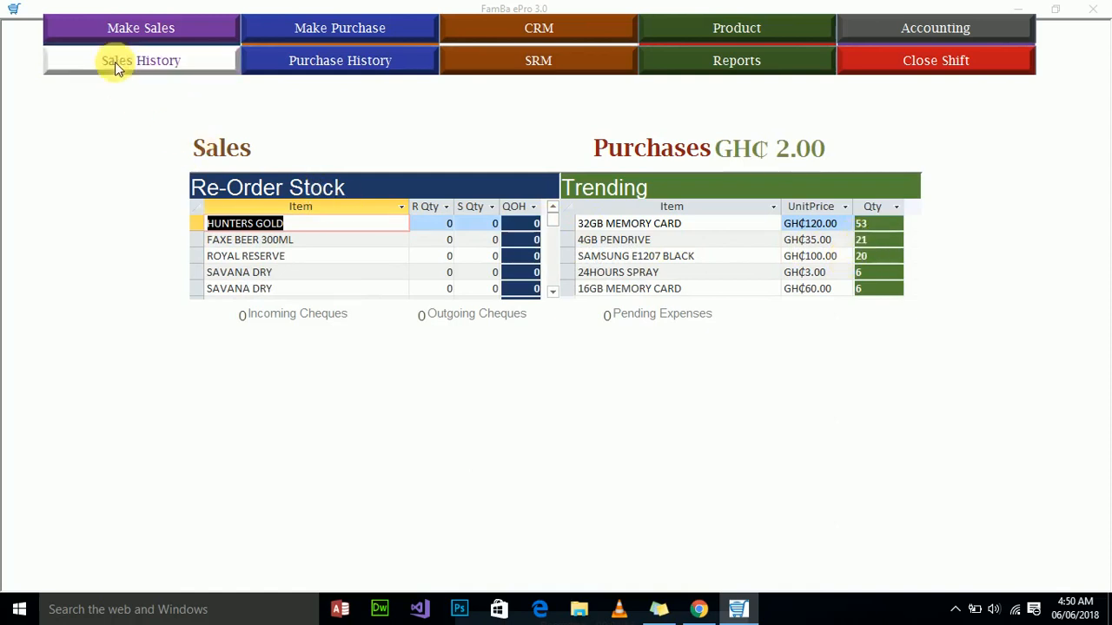
Start a new sale and add the second 5 STAR product in the item list to it.
{"action": "left_click", "coordinate": [117, 33]}
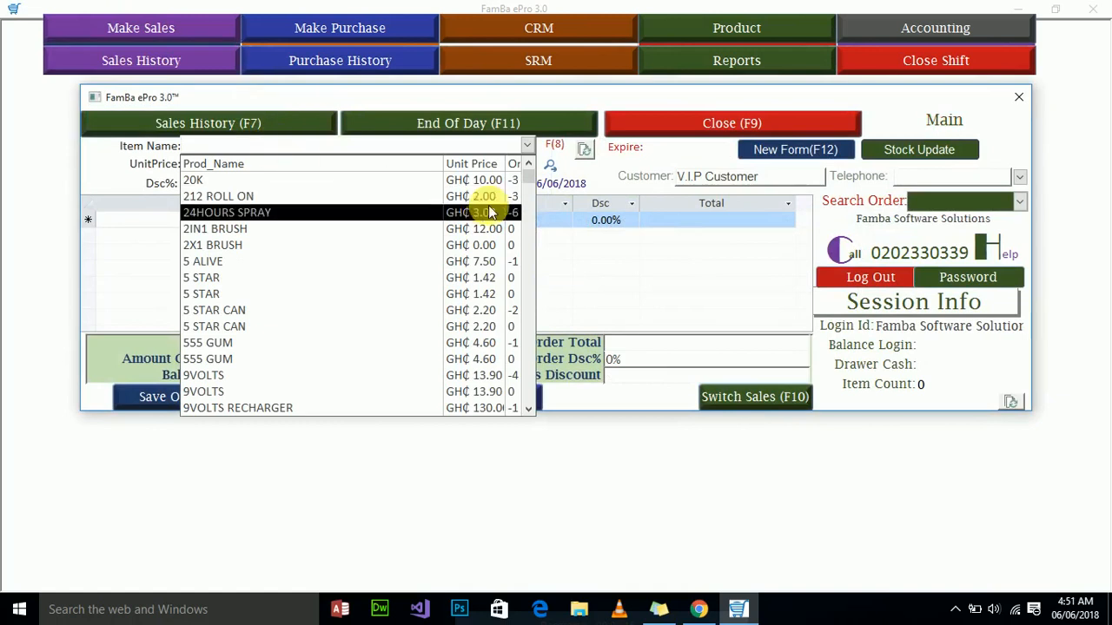
{"action": "left_click", "coordinate": [612, 253]}
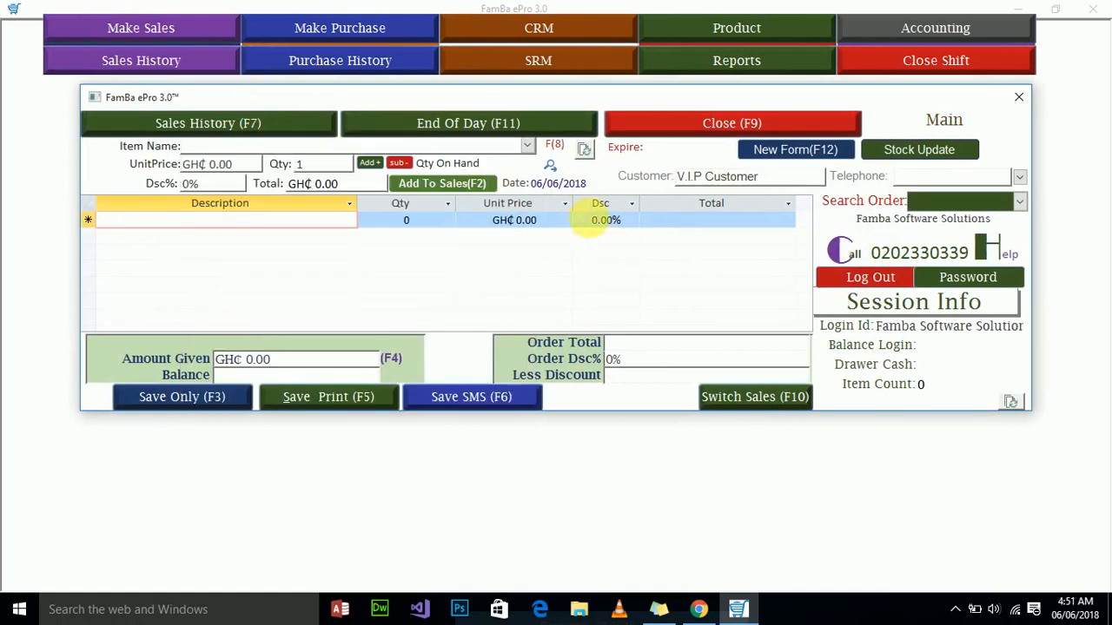
{"action": "left_click", "coordinate": [528, 146]}
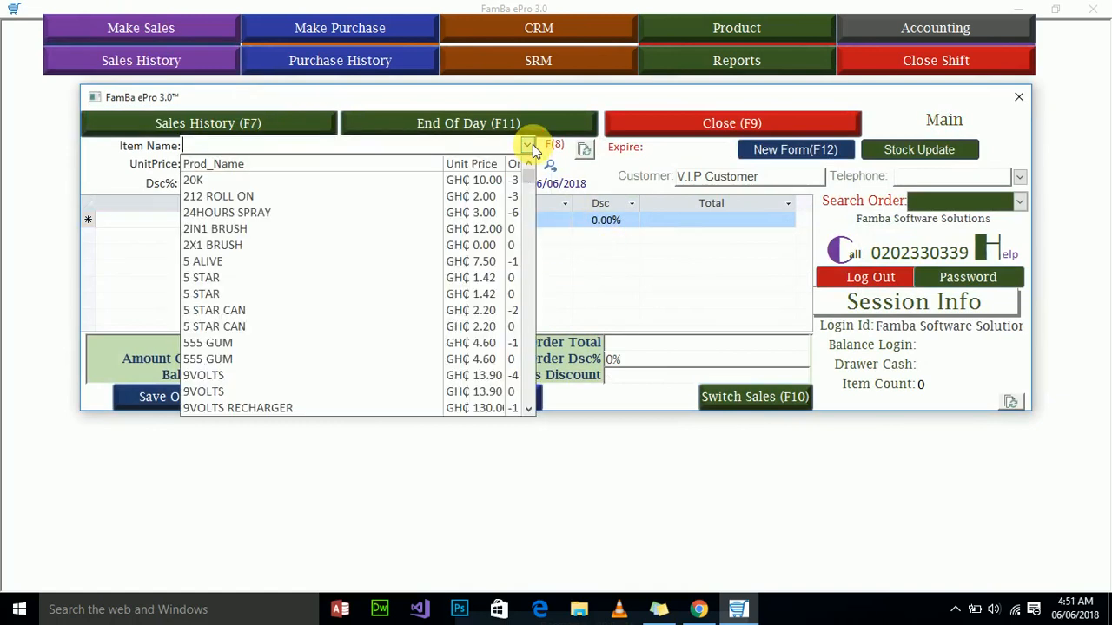
{"action": "key", "text": "Down"}
{"action": "key", "text": "Down"}
{"action": "key", "text": "Down"}
{"action": "key", "text": "Down"}
{"action": "key", "text": "Down"}
{"action": "key", "text": "Down"}
{"action": "key", "text": "Down"}
{"action": "key", "text": "Down"}
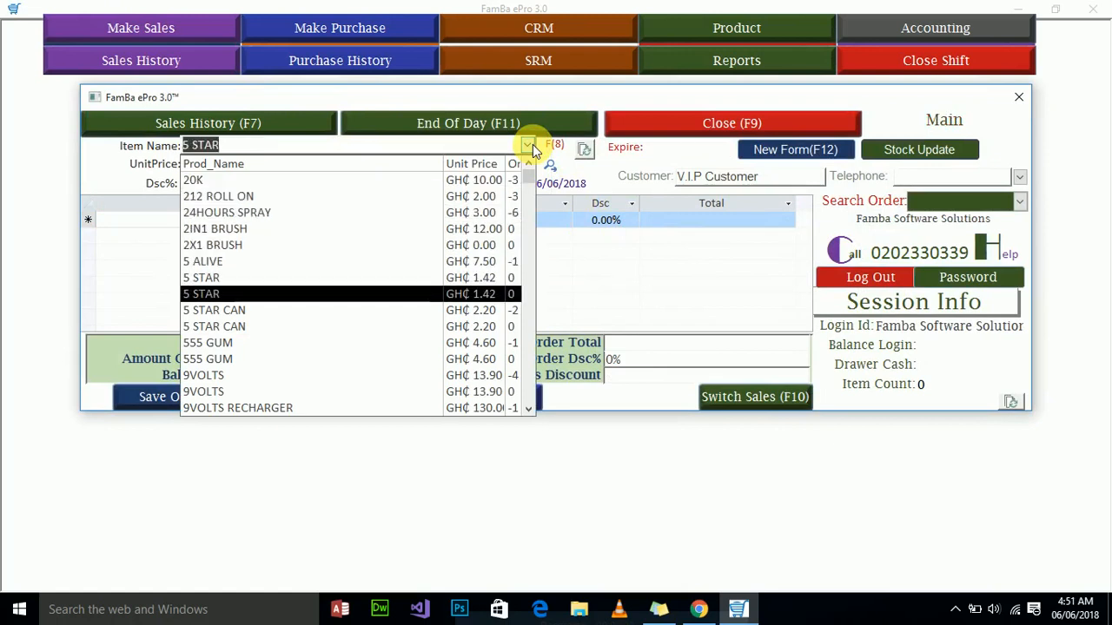
{"action": "key", "text": "Return"}
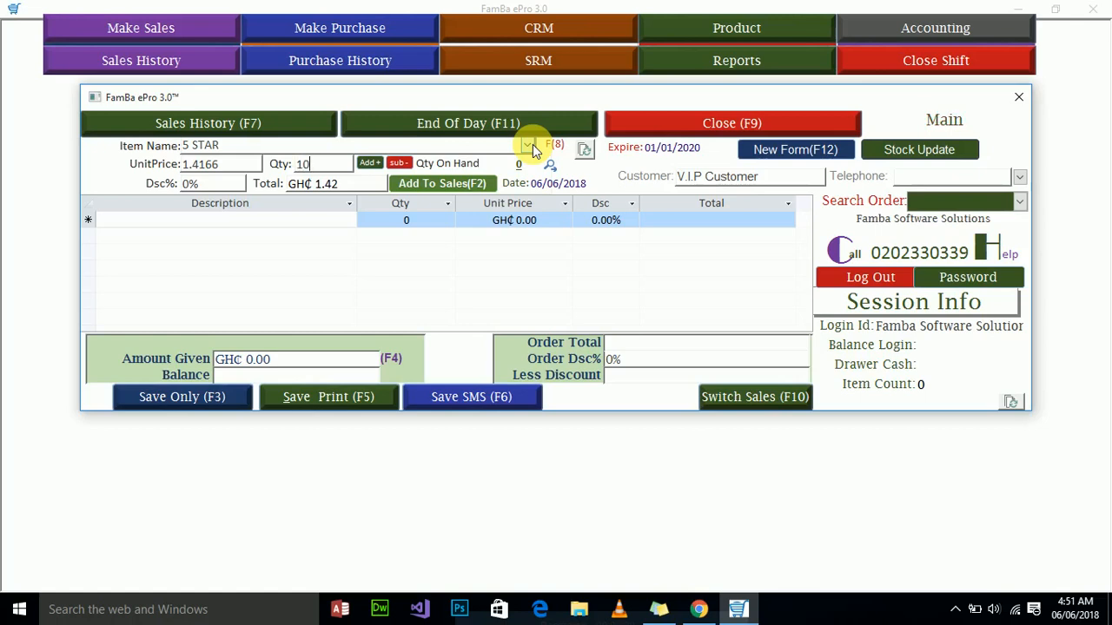
{"action": "key", "text": "F2"}
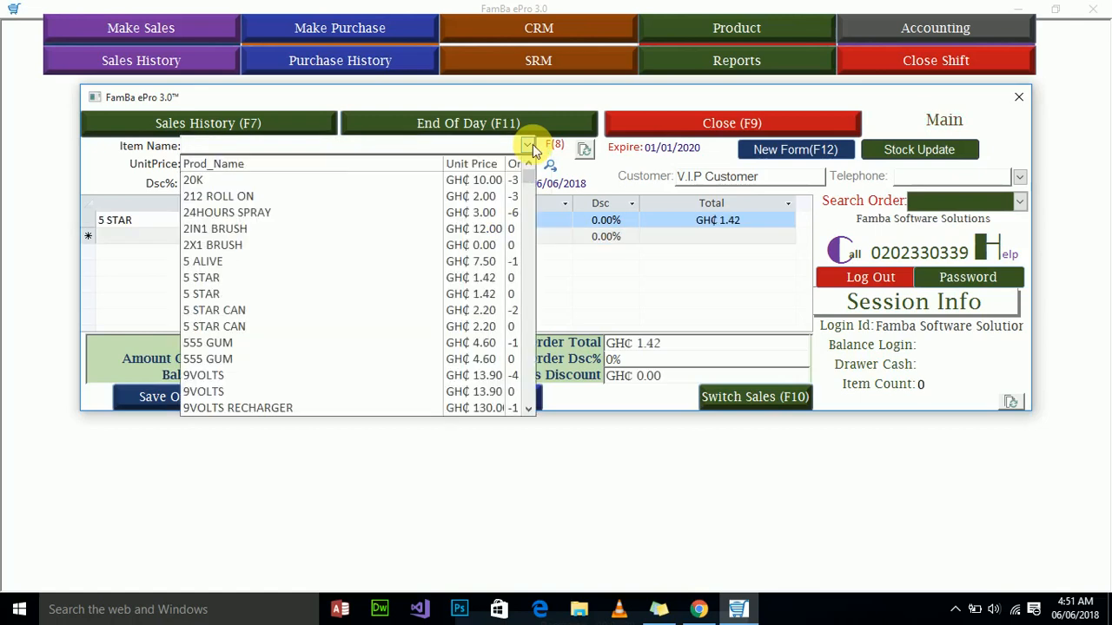
Add the 2X1 BRUSH product to the current sale.
{"action": "key", "text": "Down"}
{"action": "key", "text": "Down"}
{"action": "key", "text": "Down"}
{"action": "key", "text": "Down"}
{"action": "key", "text": "Down"}
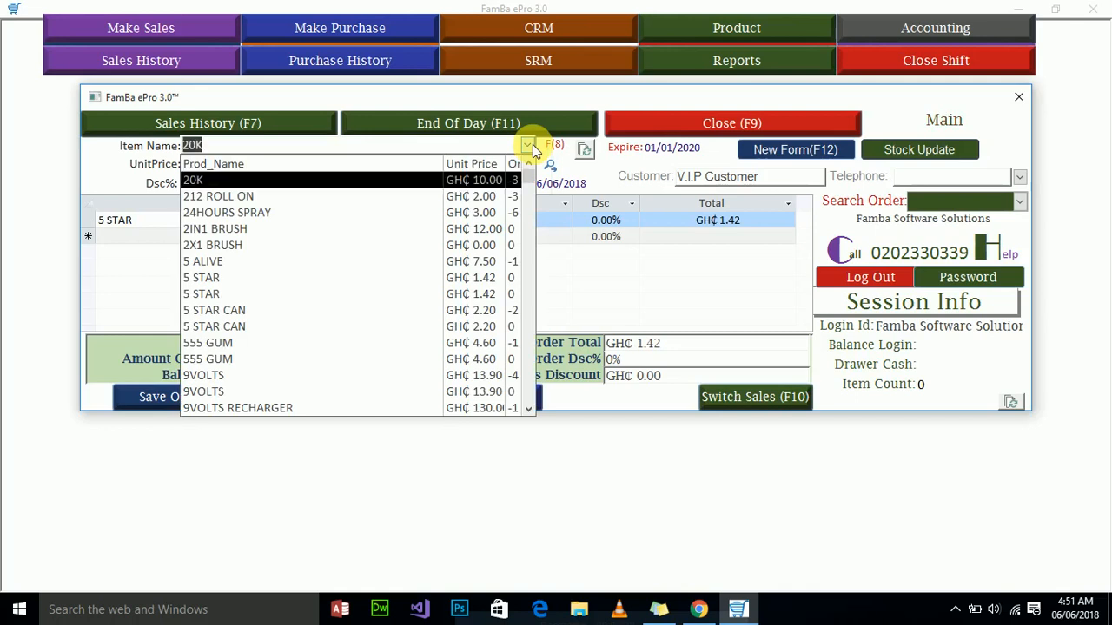
{"action": "key", "text": "Return"}
{"action": "key", "text": "F2"}
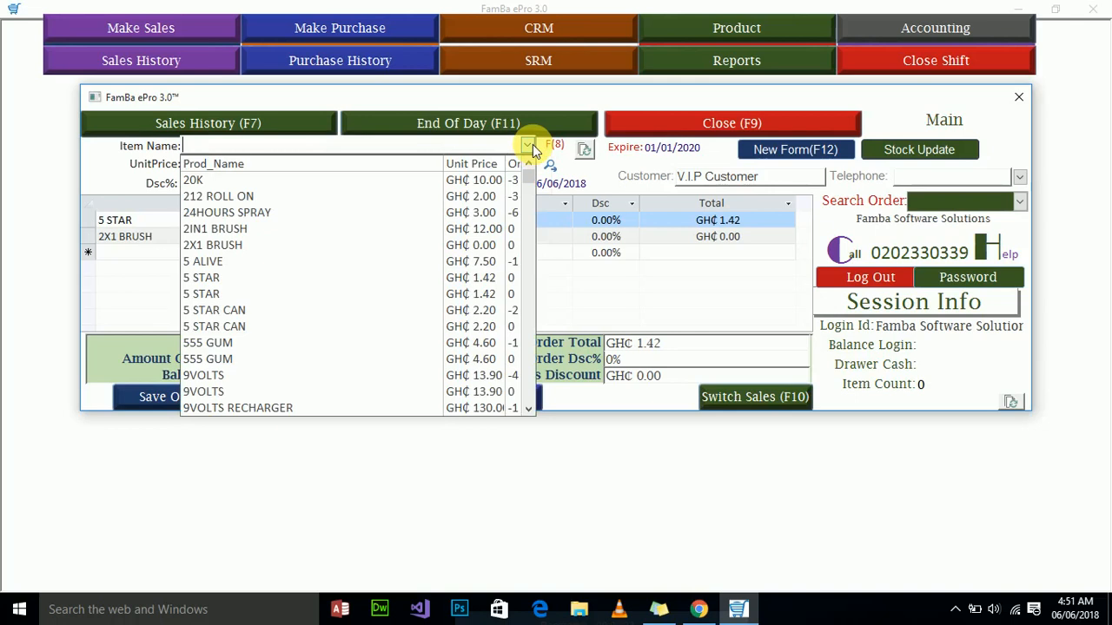
Save the sale with the Save Print option and close the sales form.
{"action": "key", "text": "F5"}
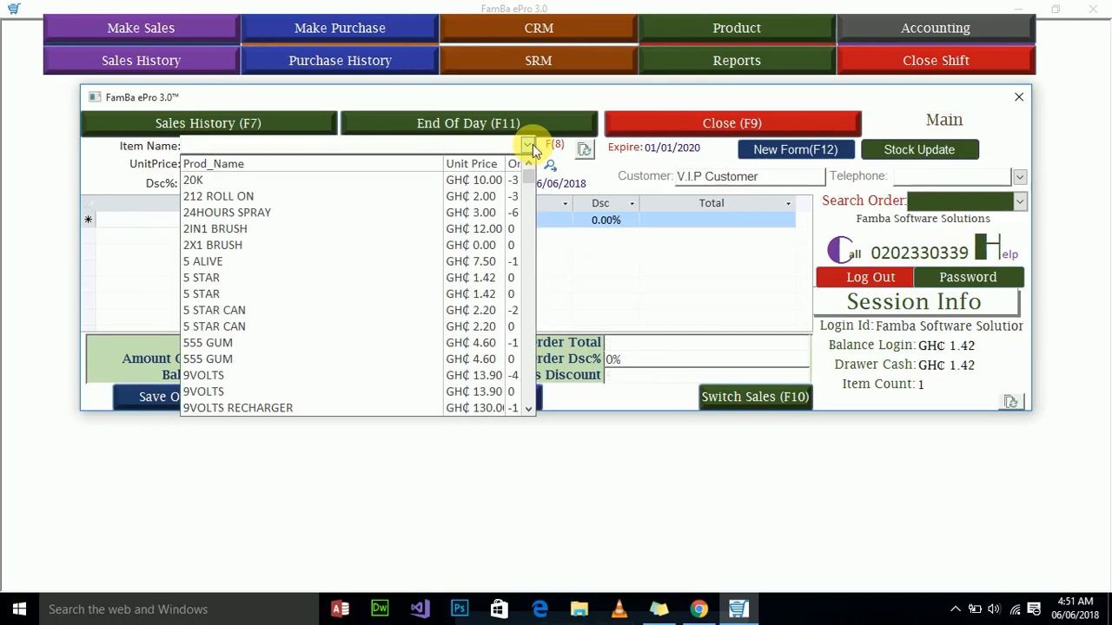
{"action": "left_click", "coordinate": [615, 178]}
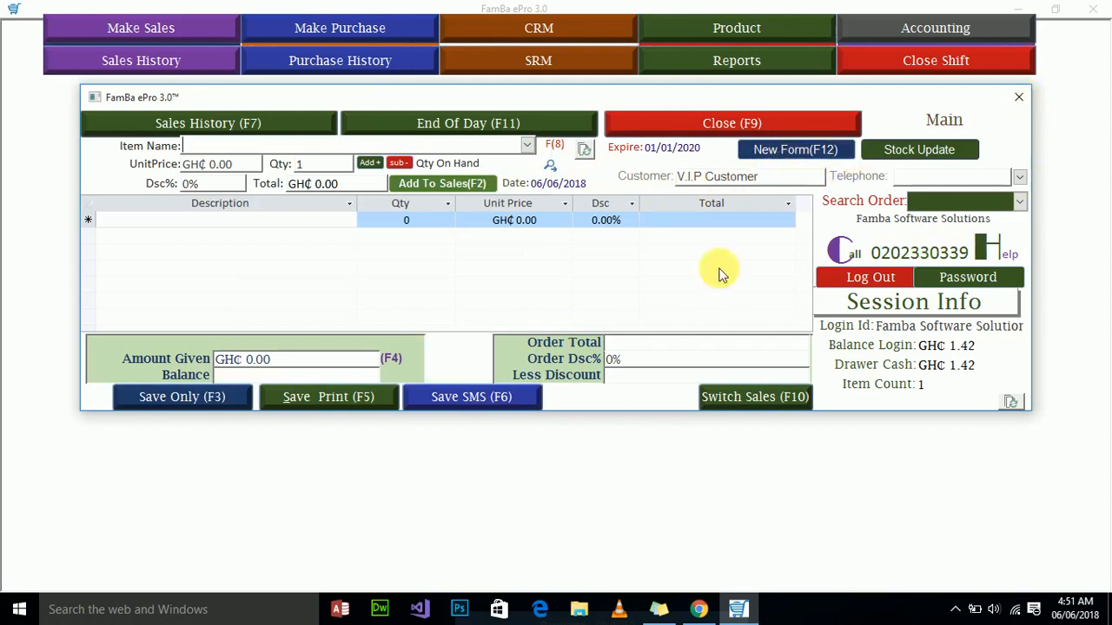
{"action": "left_click", "coordinate": [1017, 98]}
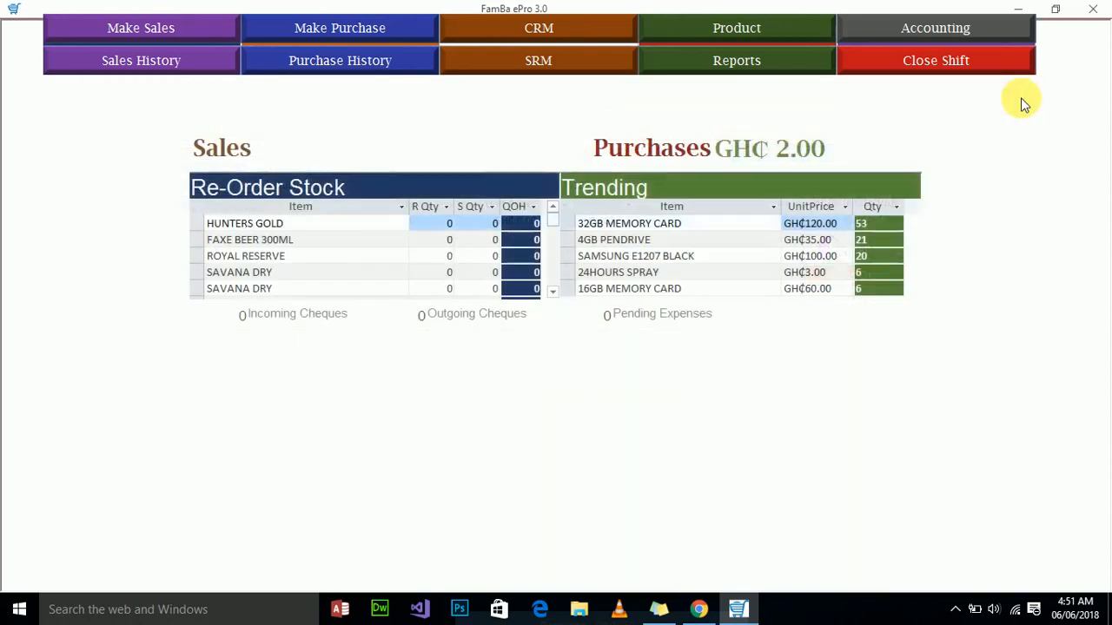
Open the Sales History, look through its records and close it.
{"action": "left_click", "coordinate": [148, 61]}
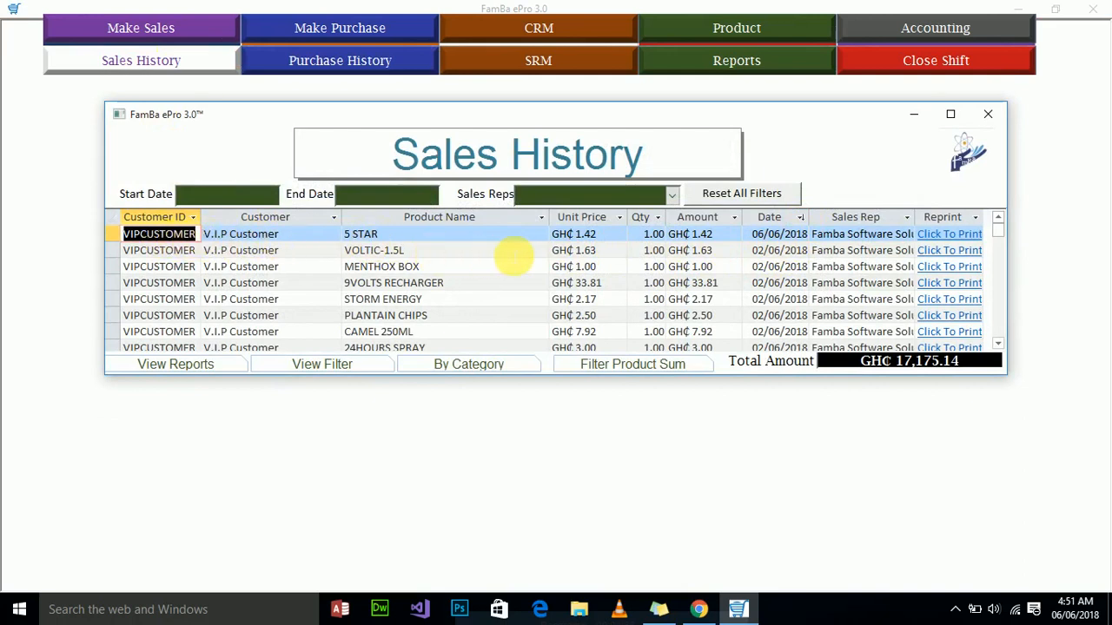
{"action": "scroll", "coordinate": [888, 278], "scroll_direction": "down", "scroll_amount": 15}
{"action": "scroll", "coordinate": [897, 290], "scroll_direction": "up", "scroll_amount": 5}
{"action": "scroll", "coordinate": [897, 290], "scroll_direction": "down", "scroll_amount": 5}
{"action": "scroll", "coordinate": [897, 290], "scroll_direction": "up", "scroll_amount": 8}
{"action": "scroll", "coordinate": [894, 287], "scroll_direction": "down", "scroll_amount": 6}
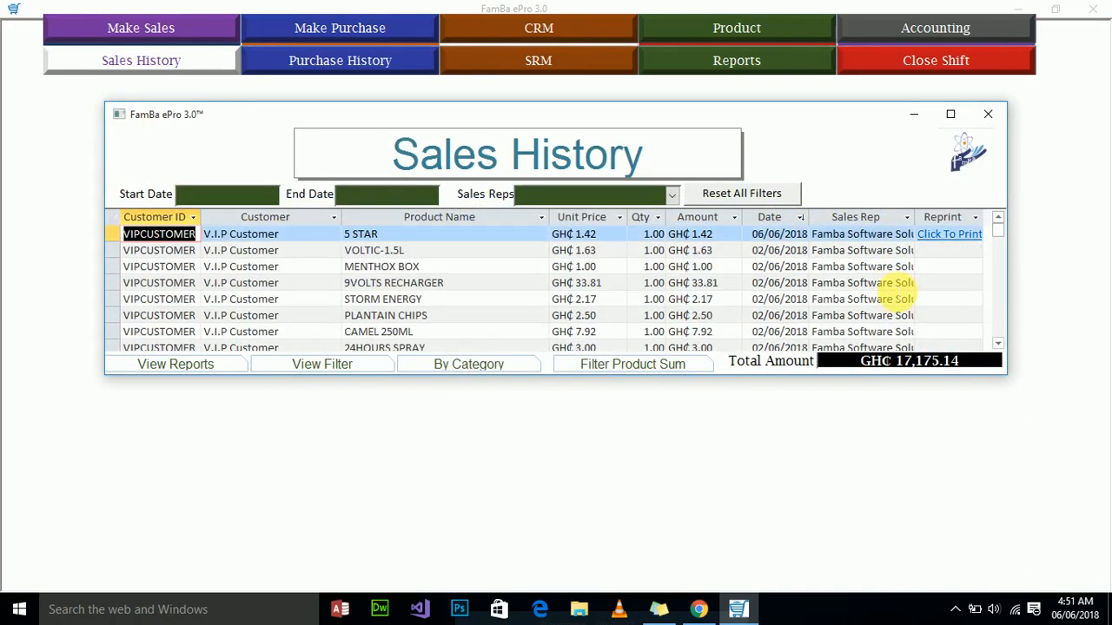
{"action": "left_click", "coordinate": [988, 114]}
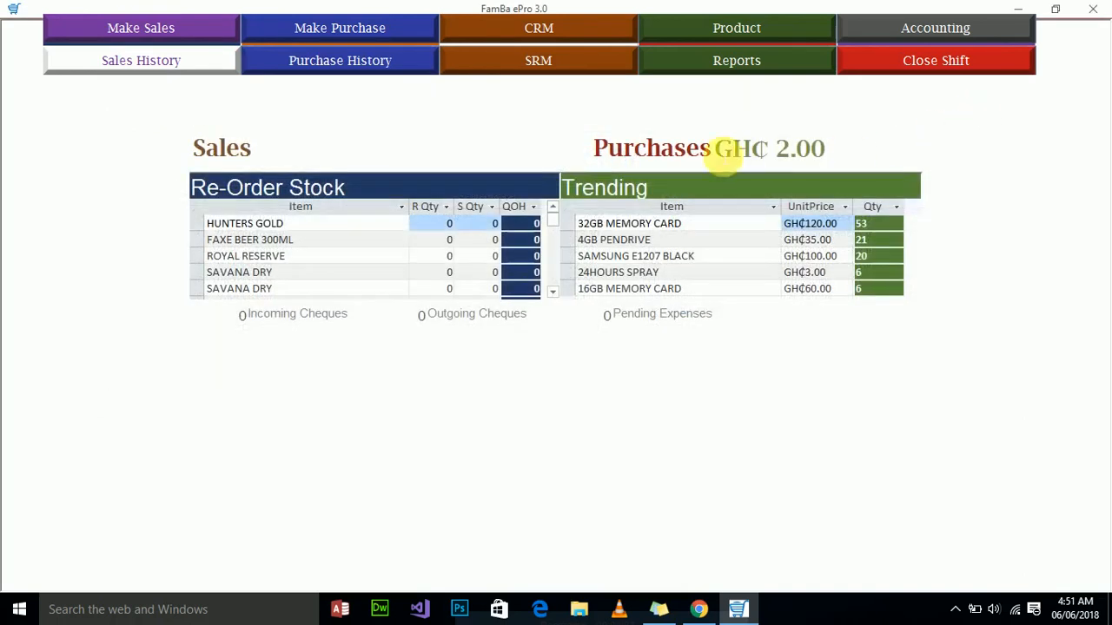
Start a new purchase with Cheap Zone as the supplier and Retail as the store.
{"action": "left_click", "coordinate": [350, 29]}
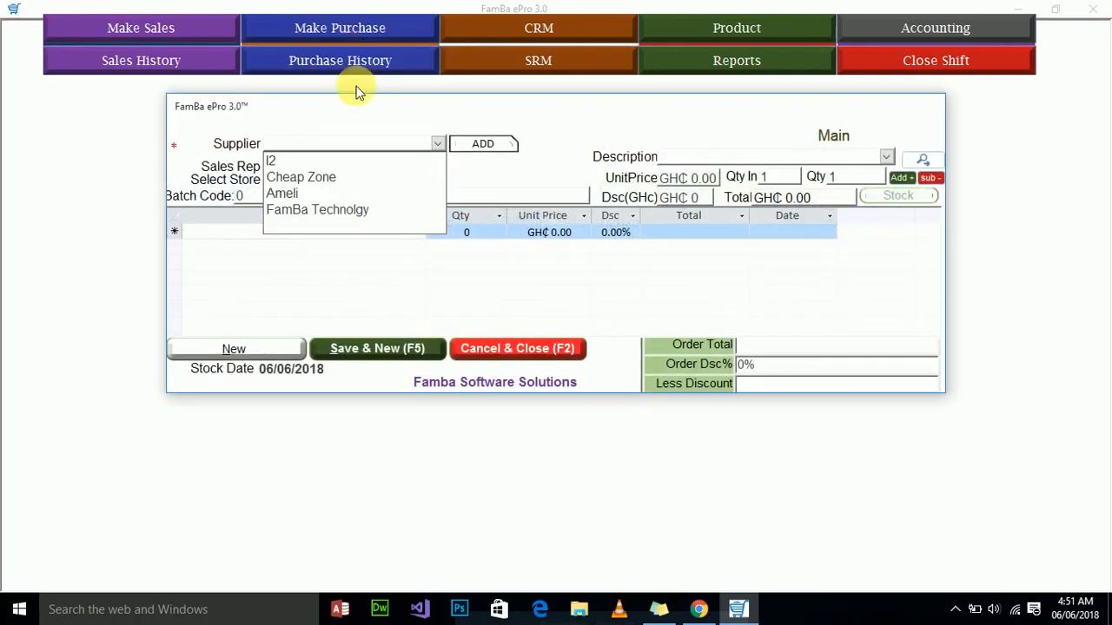
{"action": "left_click", "coordinate": [371, 175]}
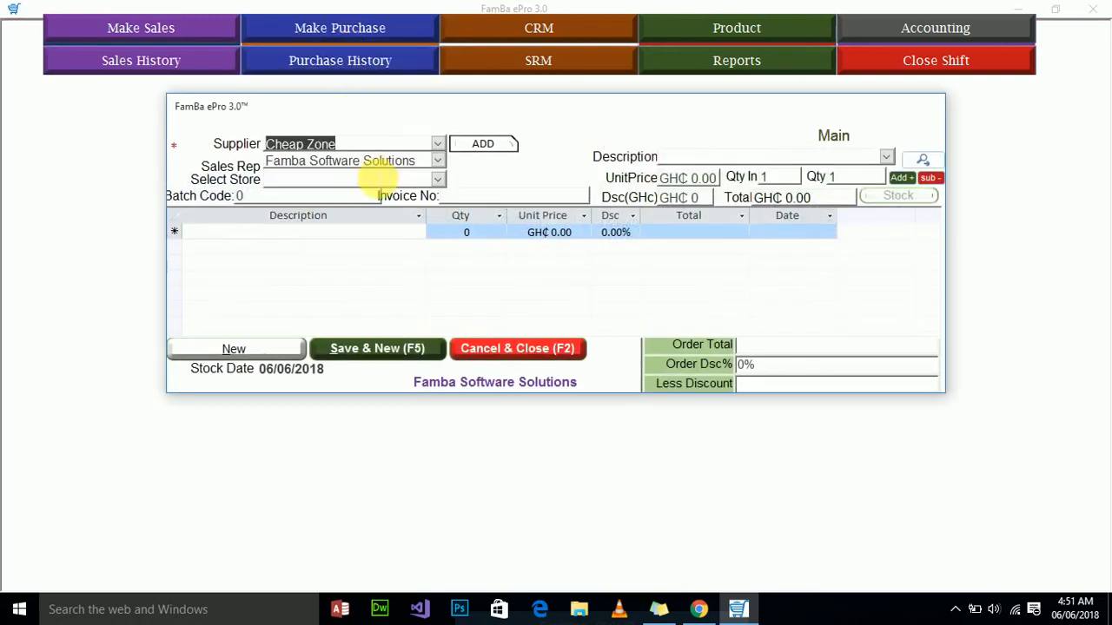
{"action": "left_click", "coordinate": [438, 178]}
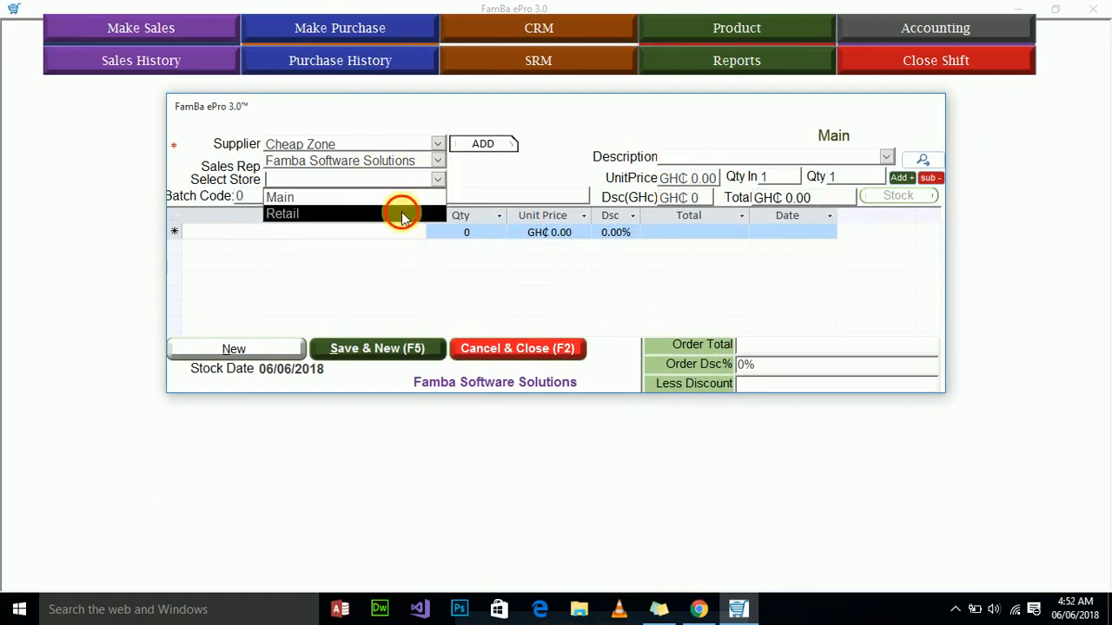
{"action": "left_click", "coordinate": [397, 214]}
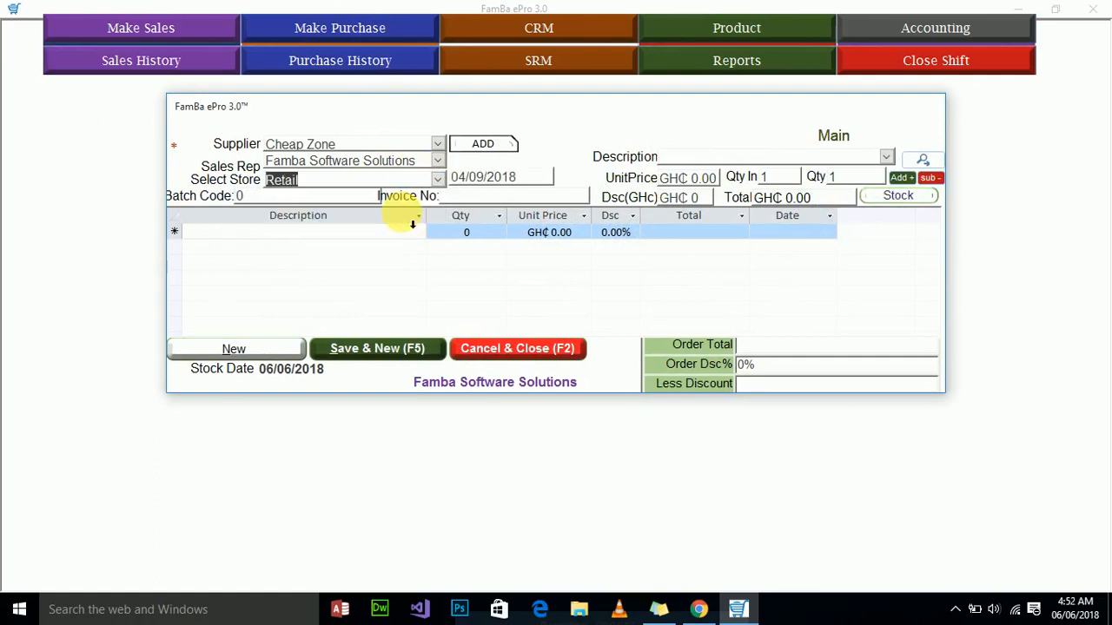
Stock one 5 ALIVE and one of the first listed 5 STAR CAN product on the purchase.
{"action": "left_click", "coordinate": [887, 155]}
{"action": "left_click", "coordinate": [846, 251]}
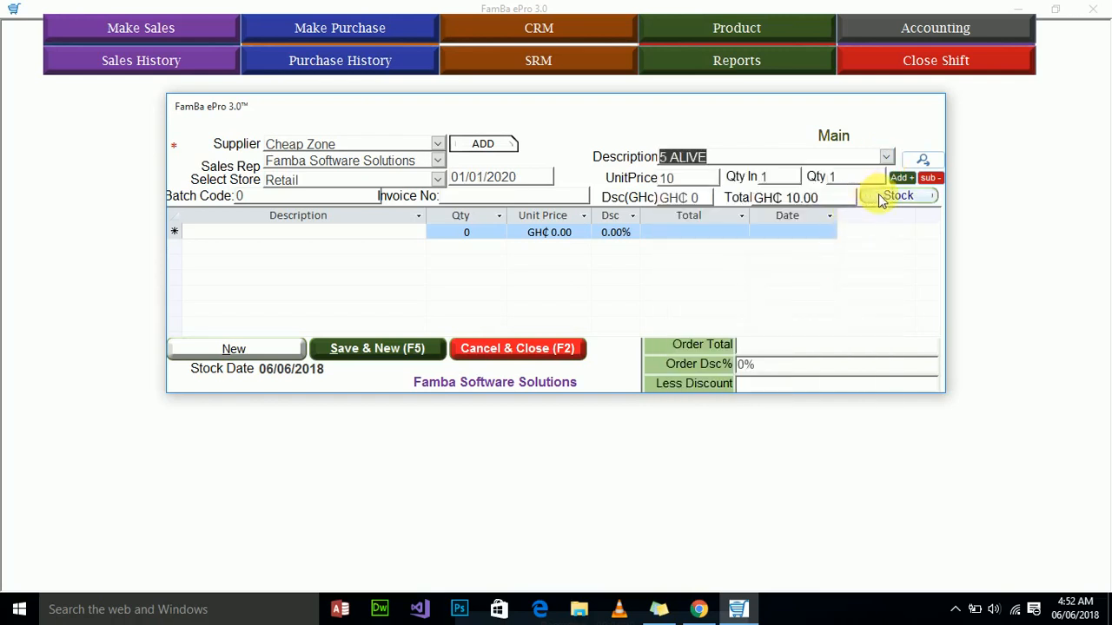
{"action": "left_click", "coordinate": [882, 200]}
{"action": "left_click", "coordinate": [739, 300]}
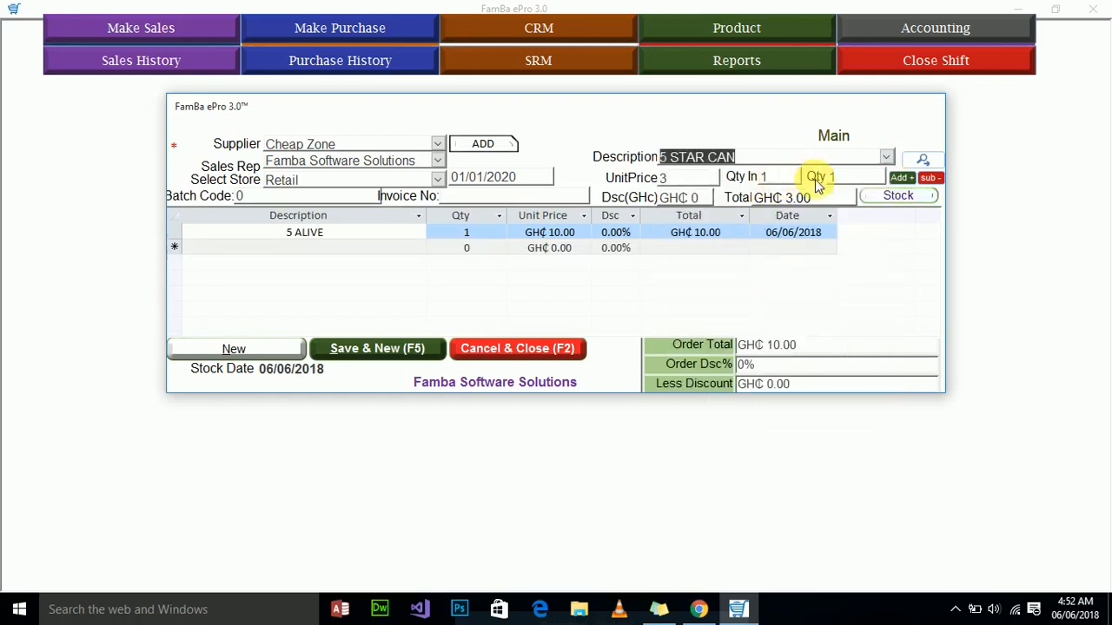
{"action": "left_click", "coordinate": [882, 199]}
Stock one each of the first listed 555 GUM and 9VOLTS products on the same purchase.
{"action": "left_click", "coordinate": [855, 337]}
{"action": "left_click", "coordinate": [886, 199]}
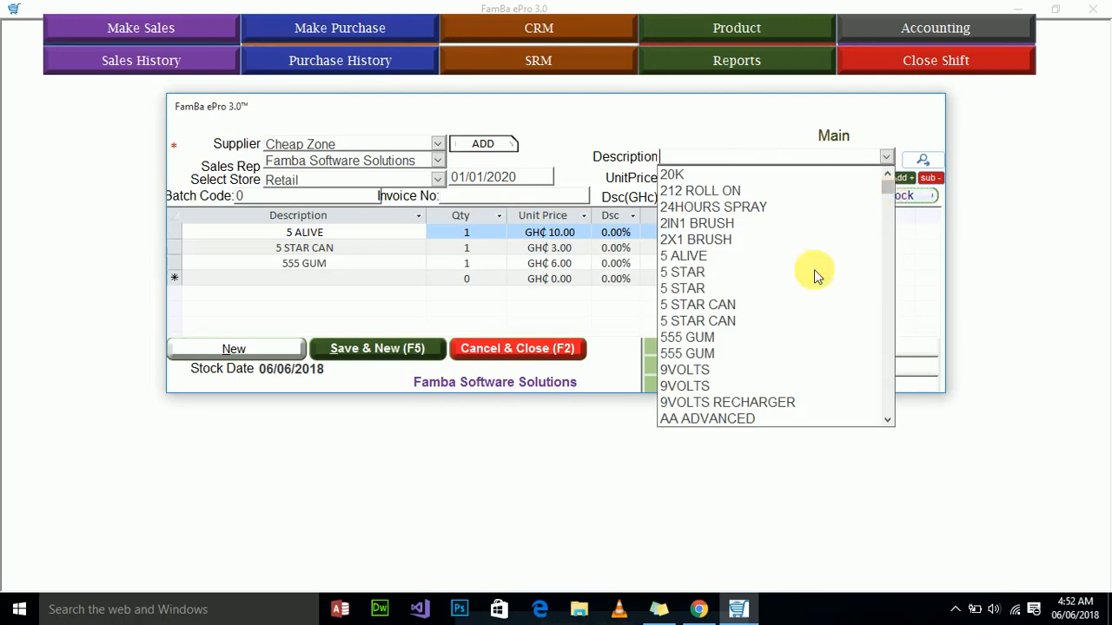
{"action": "left_click", "coordinate": [727, 369]}
{"action": "left_click", "coordinate": [887, 200]}
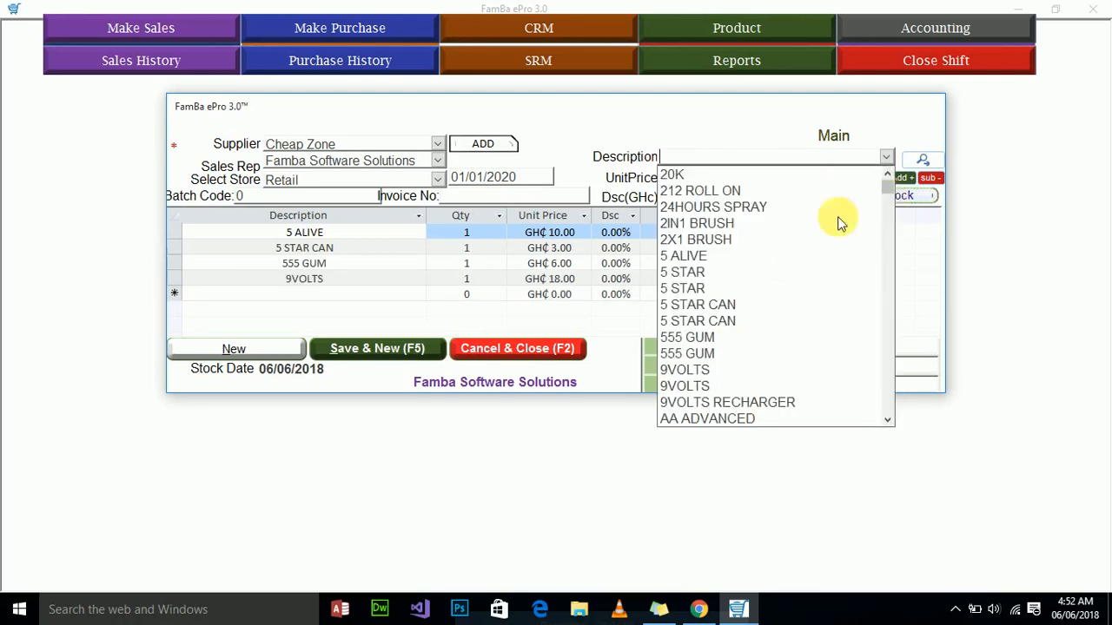
{"action": "left_click", "coordinate": [522, 179]}
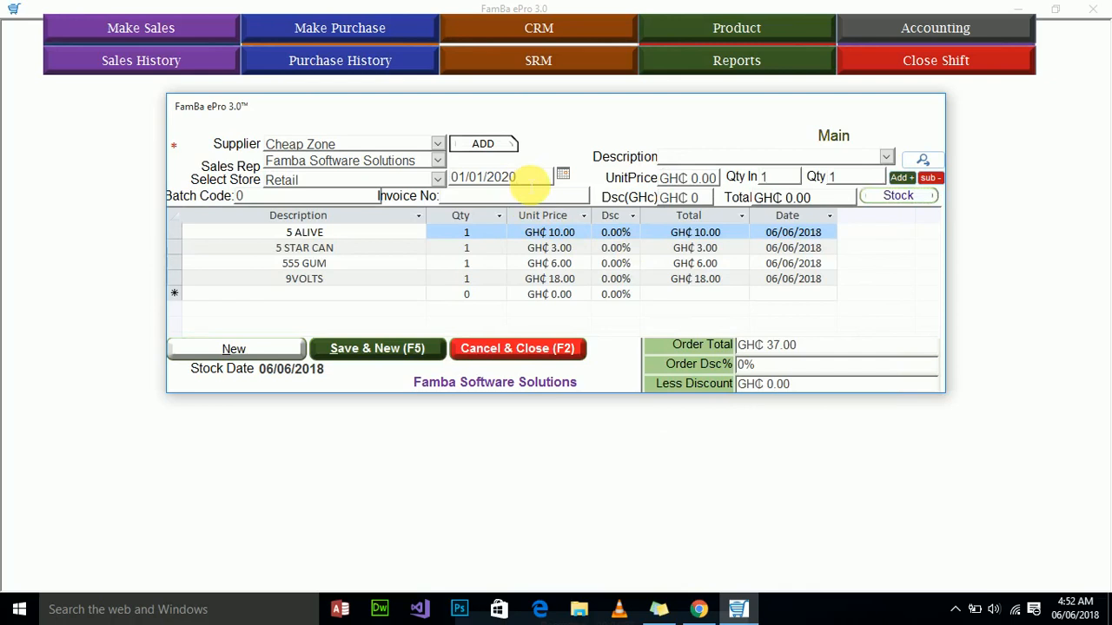
Save the purchase without printing it and close the purchase form.
{"action": "left_click", "coordinate": [377, 347]}
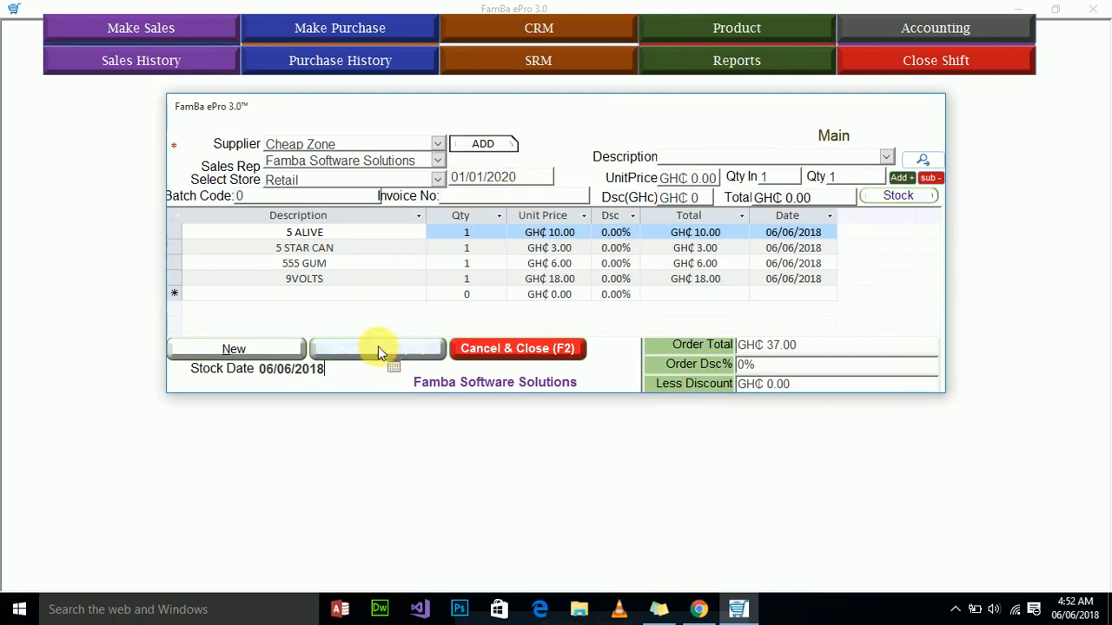
{"action": "left_click", "coordinate": [729, 368]}
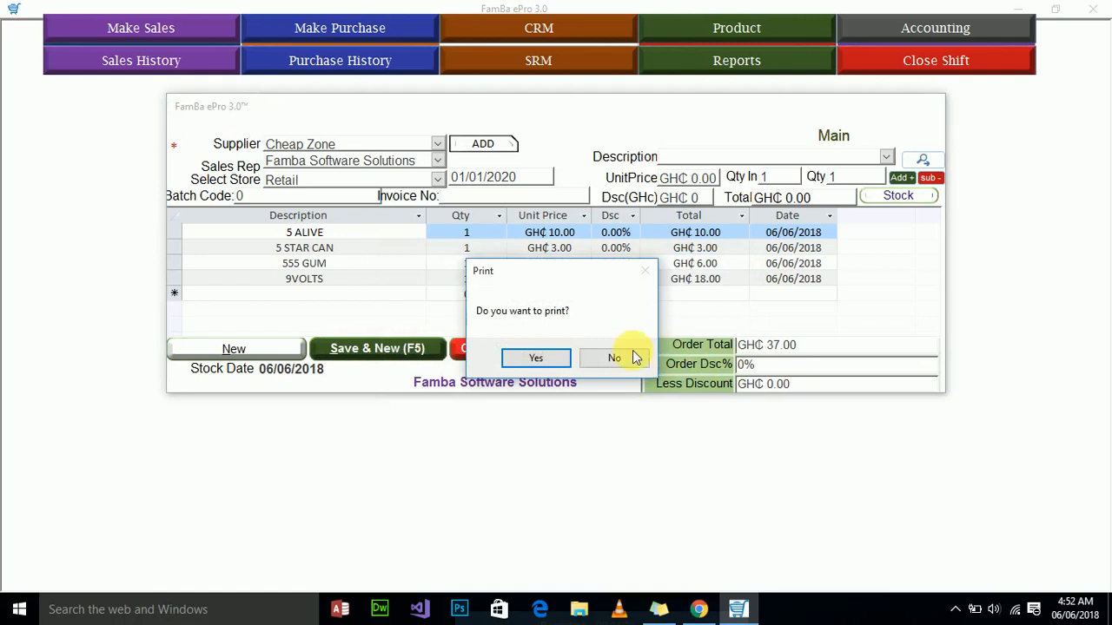
{"action": "left_click", "coordinate": [613, 356]}
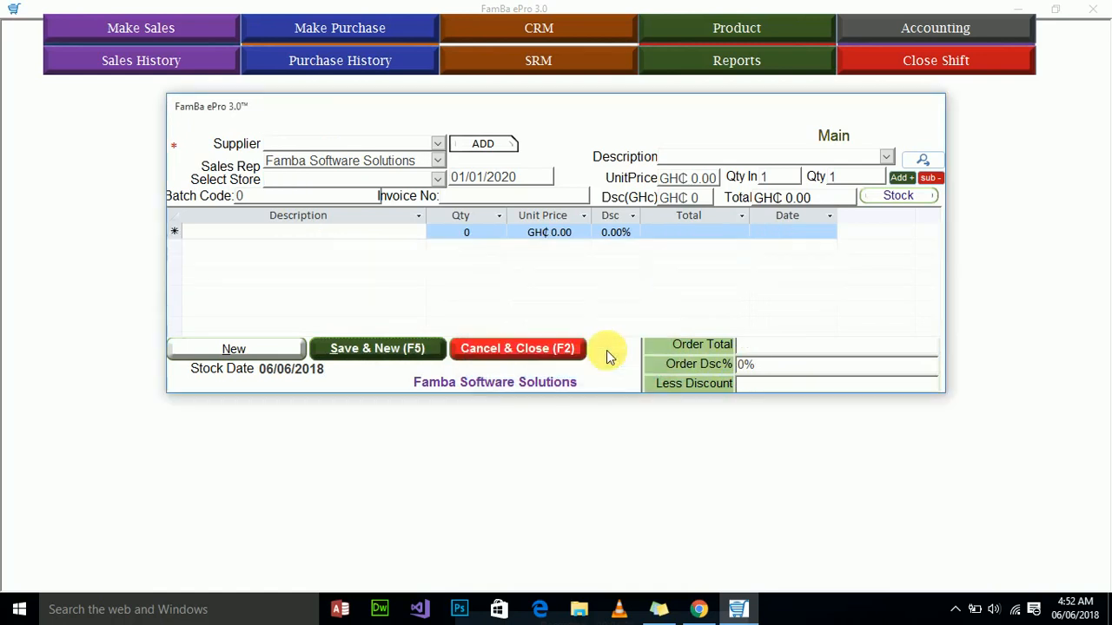
{"action": "left_click", "coordinate": [561, 347]}
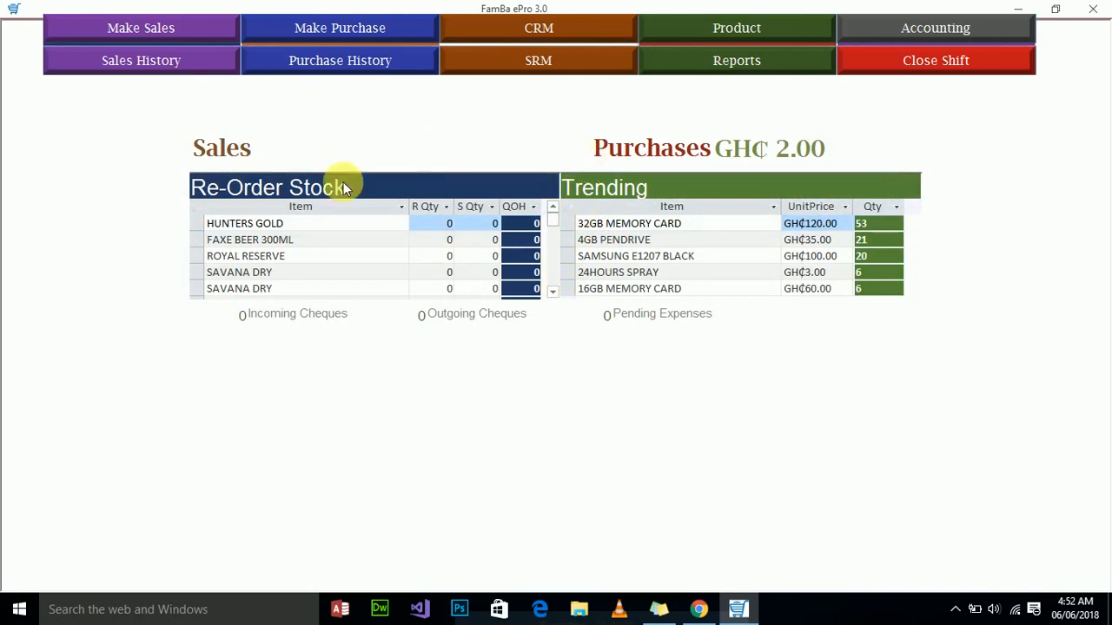
Open the purchase history, review the items of the Cheap Zone order dated 06/06/2018, and close both windows.
{"action": "left_click", "coordinate": [343, 72]}
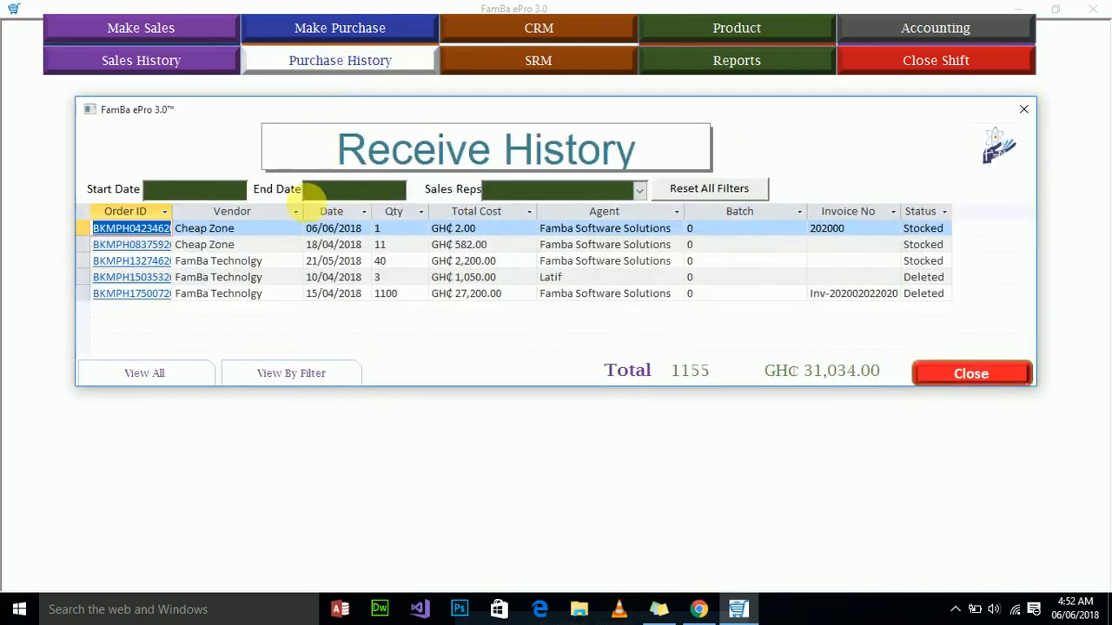
{"action": "left_click", "coordinate": [135, 231]}
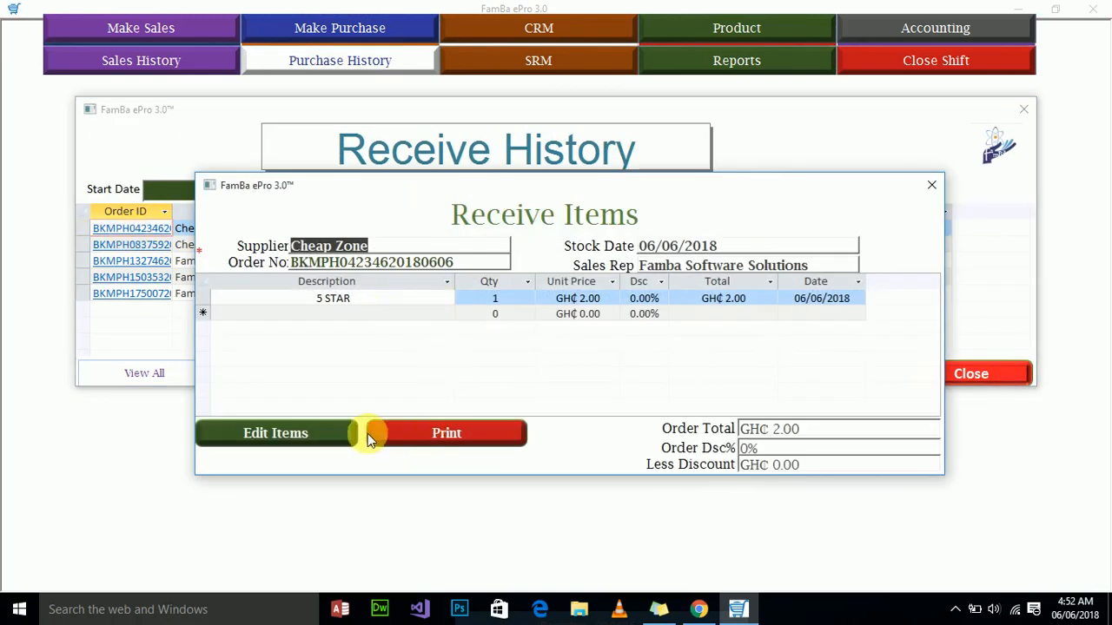
{"action": "left_click", "coordinate": [931, 185]}
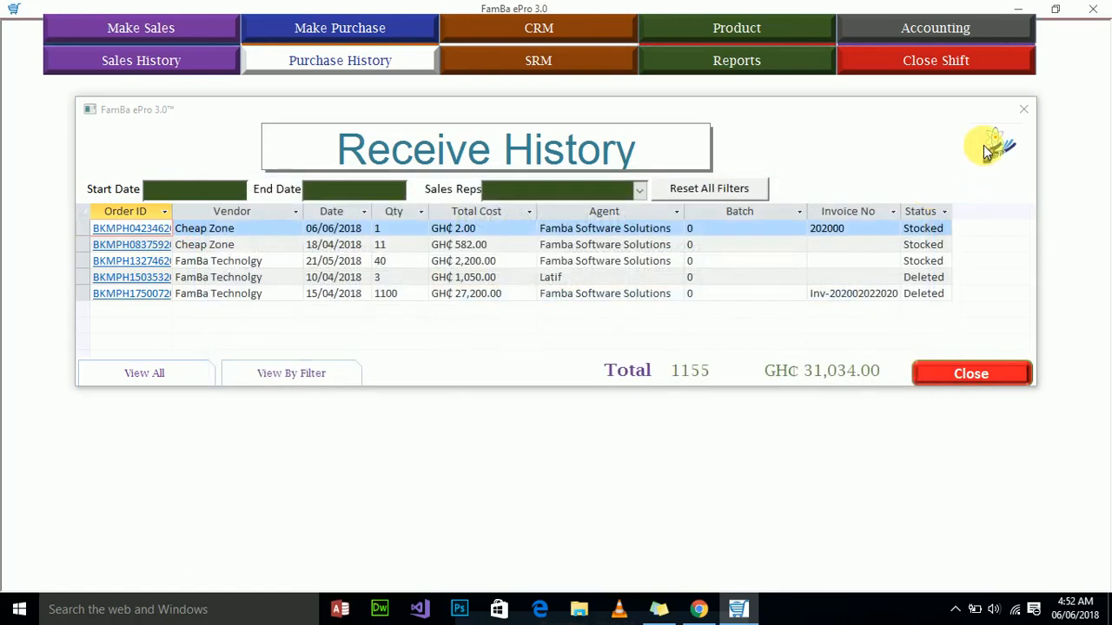
{"action": "left_click", "coordinate": [1023, 111]}
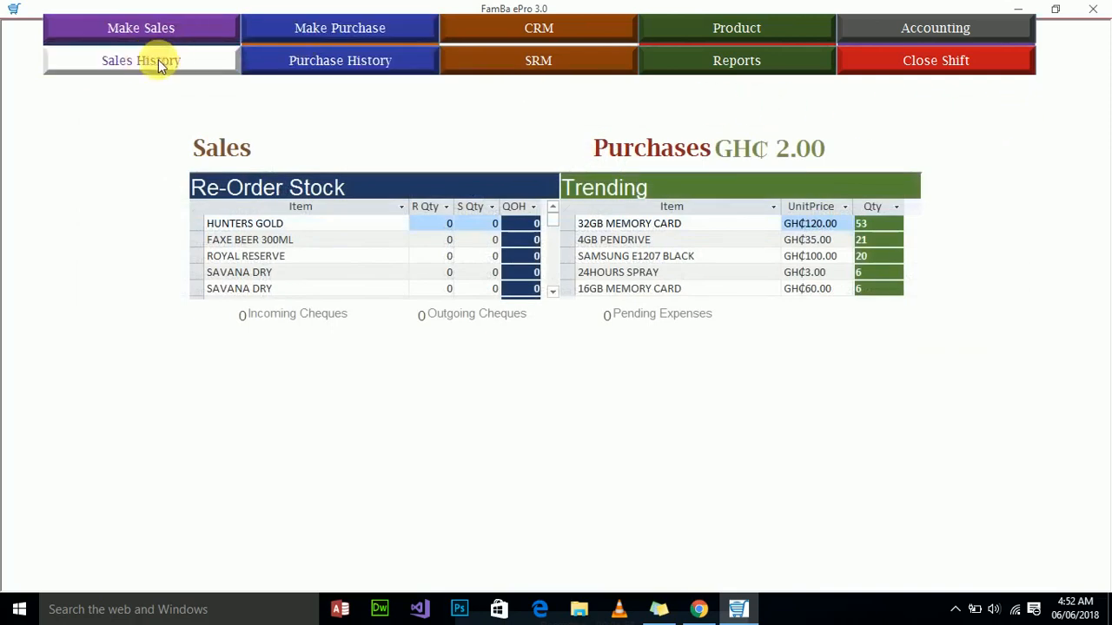
Open the customer management form, look through the fields for creating a customer, and close the entry form without saving.
{"action": "left_click", "coordinate": [542, 32]}
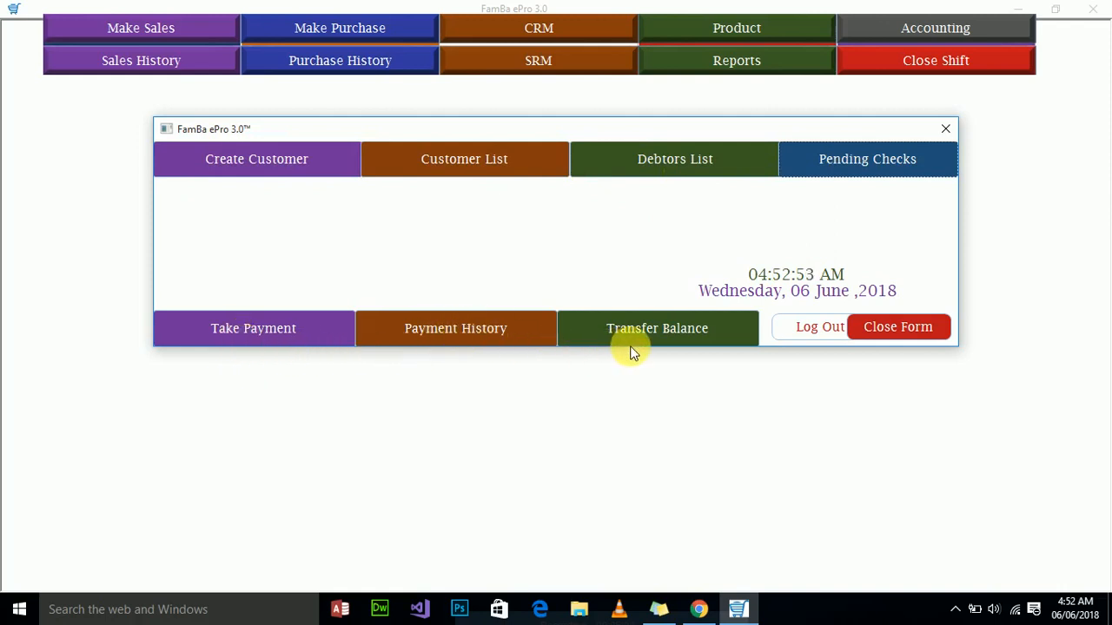
{"action": "left_click", "coordinate": [271, 159]}
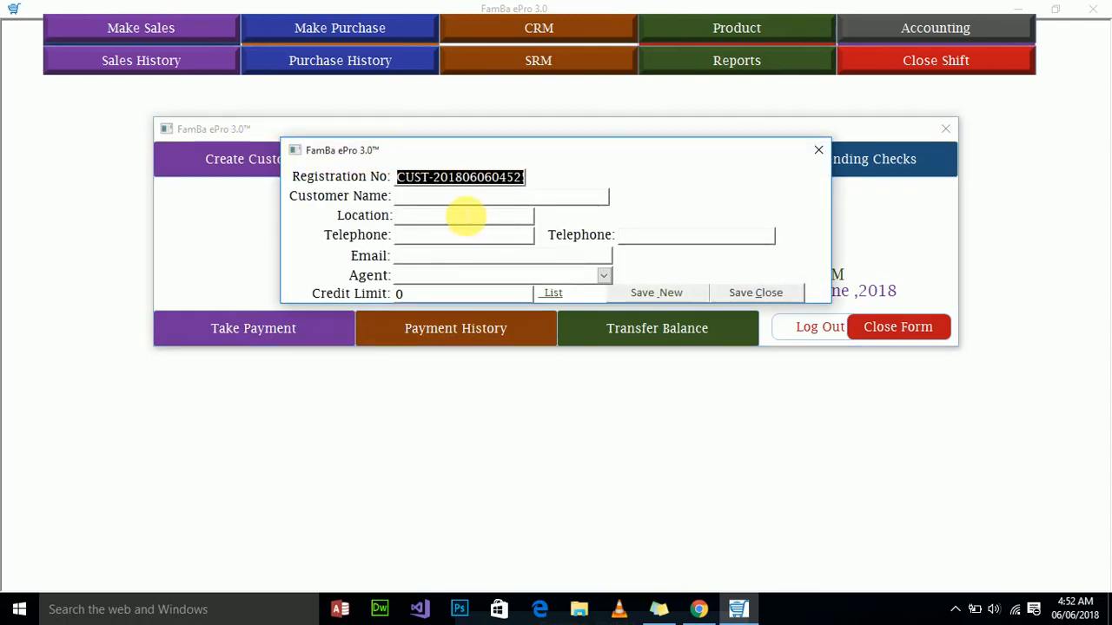
{"action": "left_click", "coordinate": [443, 200]}
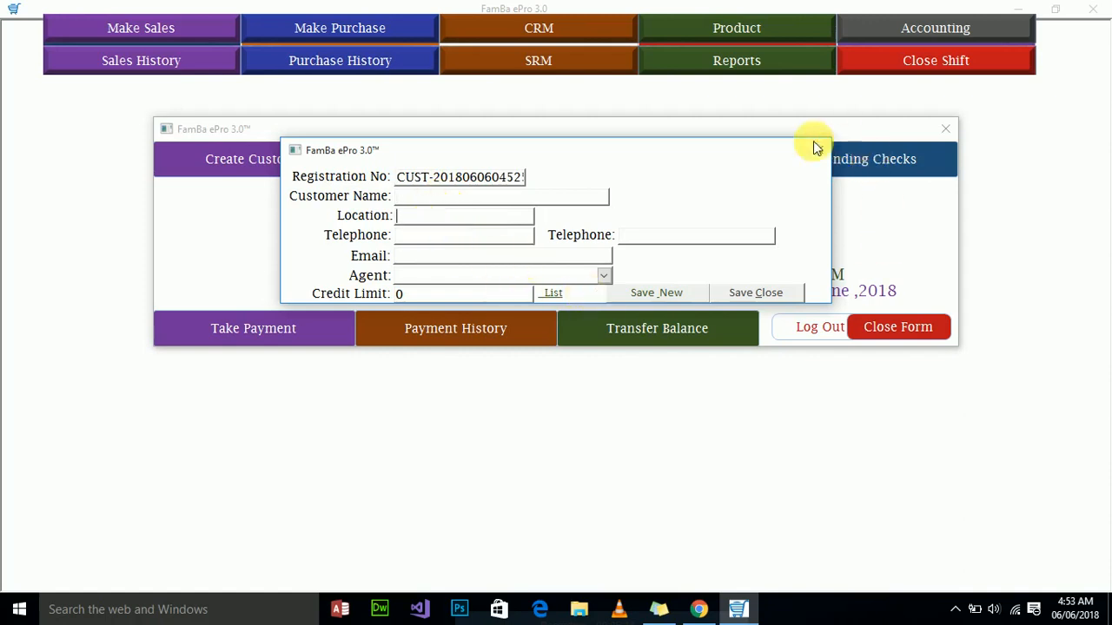
{"action": "left_click", "coordinate": [814, 152]}
View the Customer's List and close it.
{"action": "left_click", "coordinate": [472, 159]}
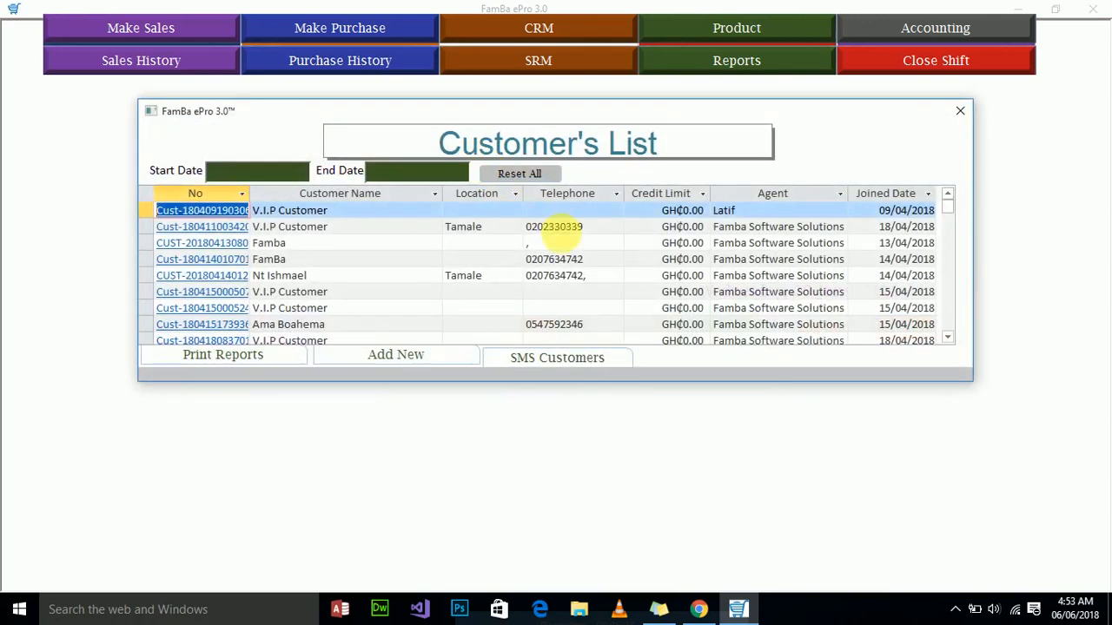
{"action": "scroll", "coordinate": [582, 254], "scroll_direction": "up", "scroll_amount": 1}
{"action": "left_click", "coordinate": [960, 111]}
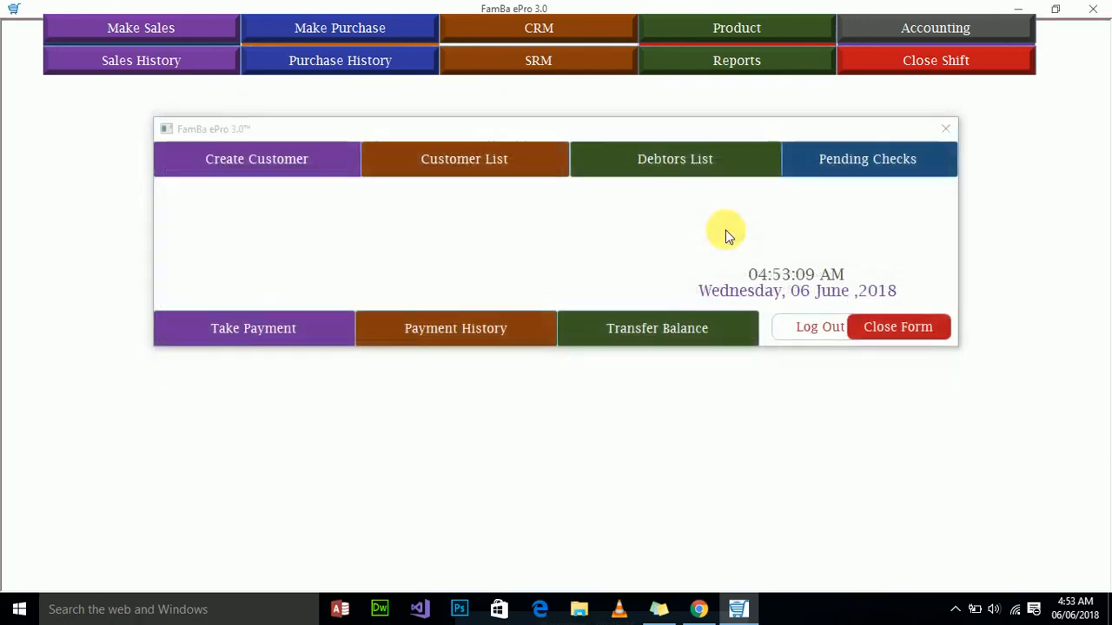
Review the General Debtors List and the transaction statements of the second and third listed customers, closing everything back to customer management.
{"action": "left_click", "coordinate": [643, 171]}
{"action": "scroll", "coordinate": [744, 288], "scroll_direction": "down", "scroll_amount": 3}
{"action": "scroll", "coordinate": [749, 289], "scroll_direction": "up", "scroll_amount": 3}
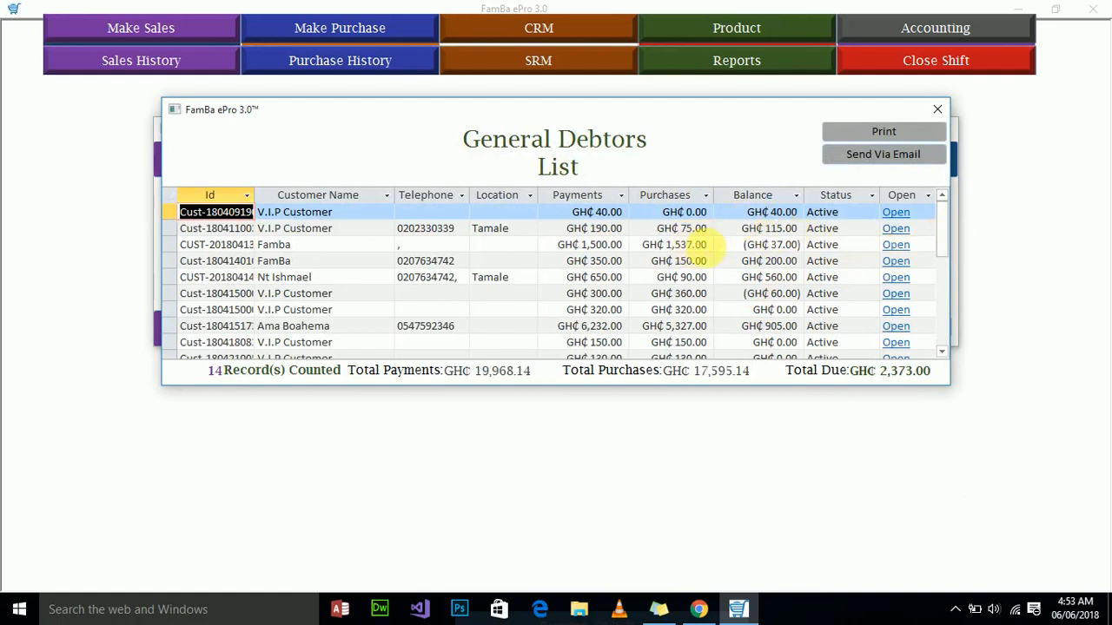
{"action": "left_click", "coordinate": [914, 231]}
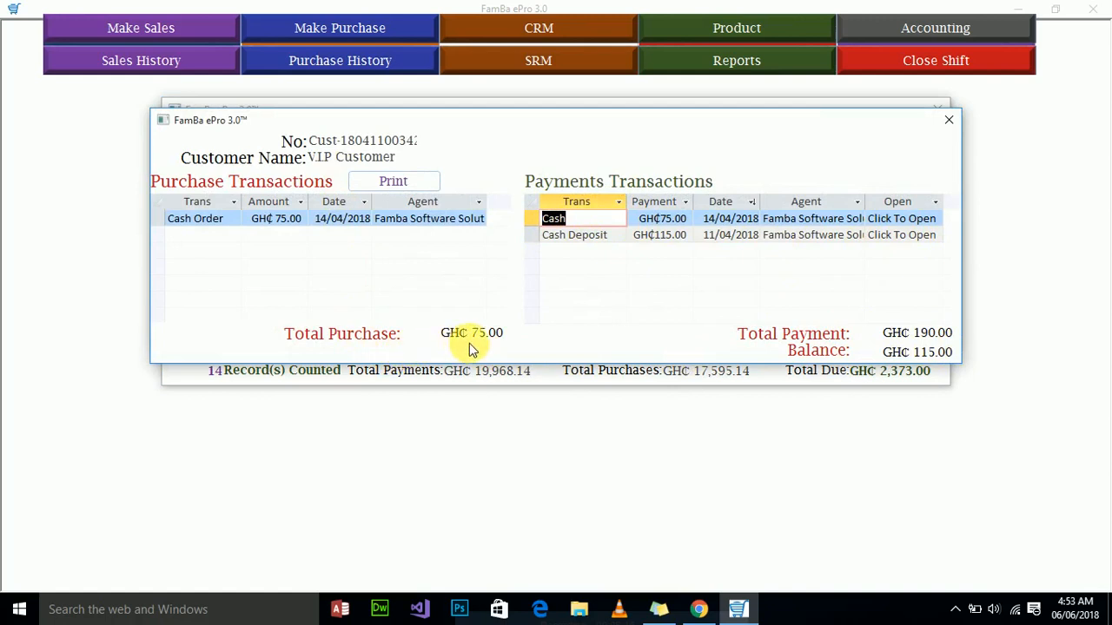
{"action": "left_click", "coordinate": [949, 120]}
{"action": "left_click", "coordinate": [898, 251]}
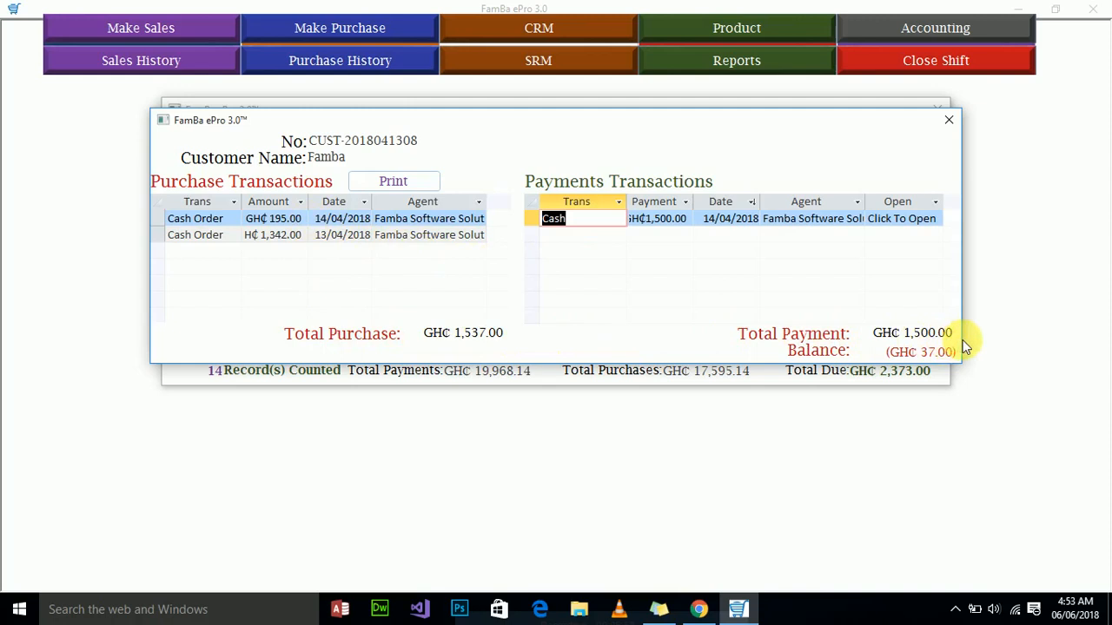
{"action": "left_click", "coordinate": [946, 121]}
{"action": "left_click", "coordinate": [937, 110]}
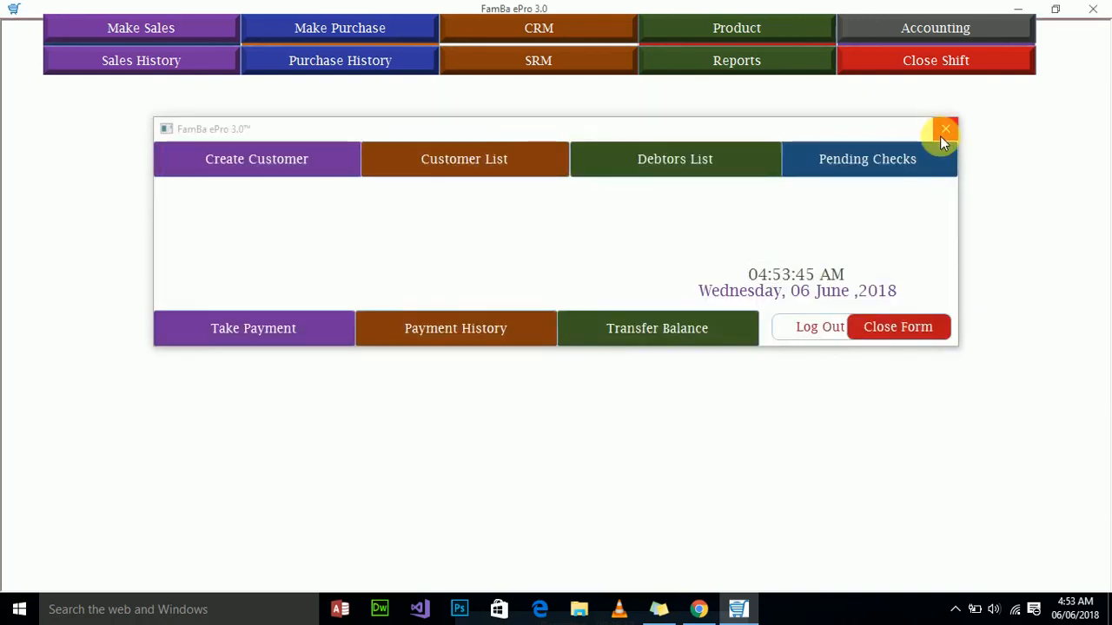
View the pending customer cheques, and preview the customer payment form with the Cheque pay type, closing both without saving.
{"action": "left_click", "coordinate": [845, 155]}
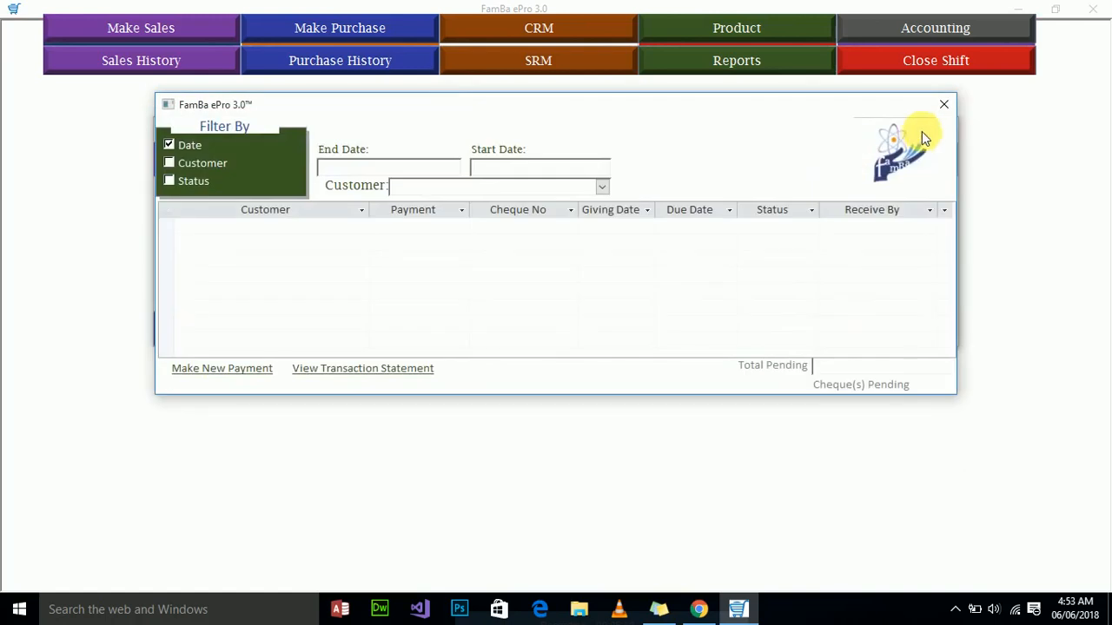
{"action": "left_click", "coordinate": [939, 111]}
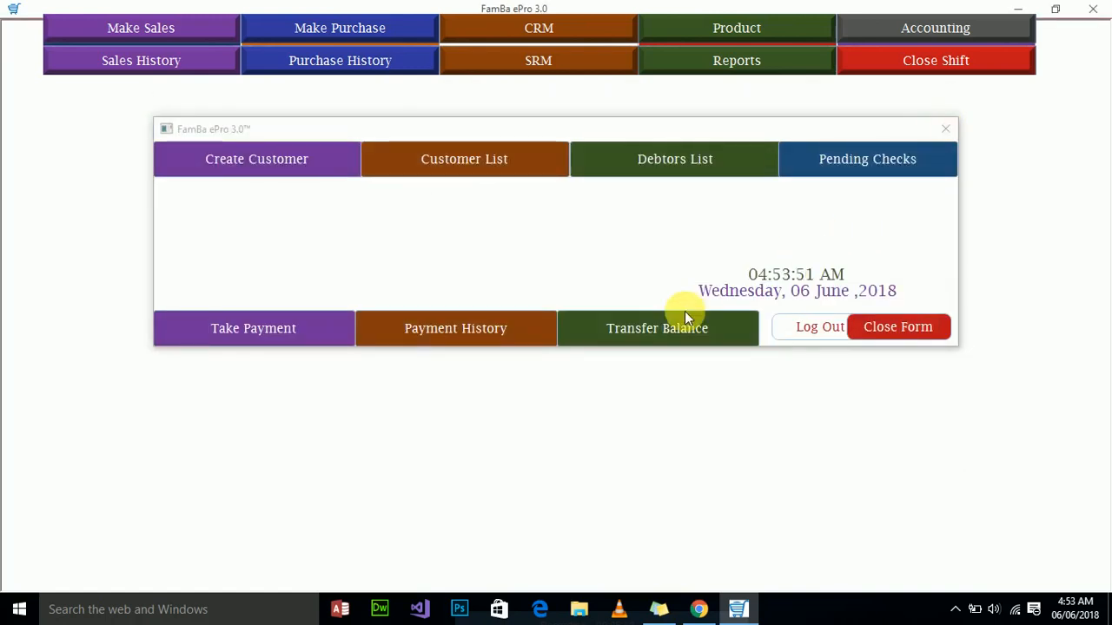
{"action": "left_click", "coordinate": [254, 340]}
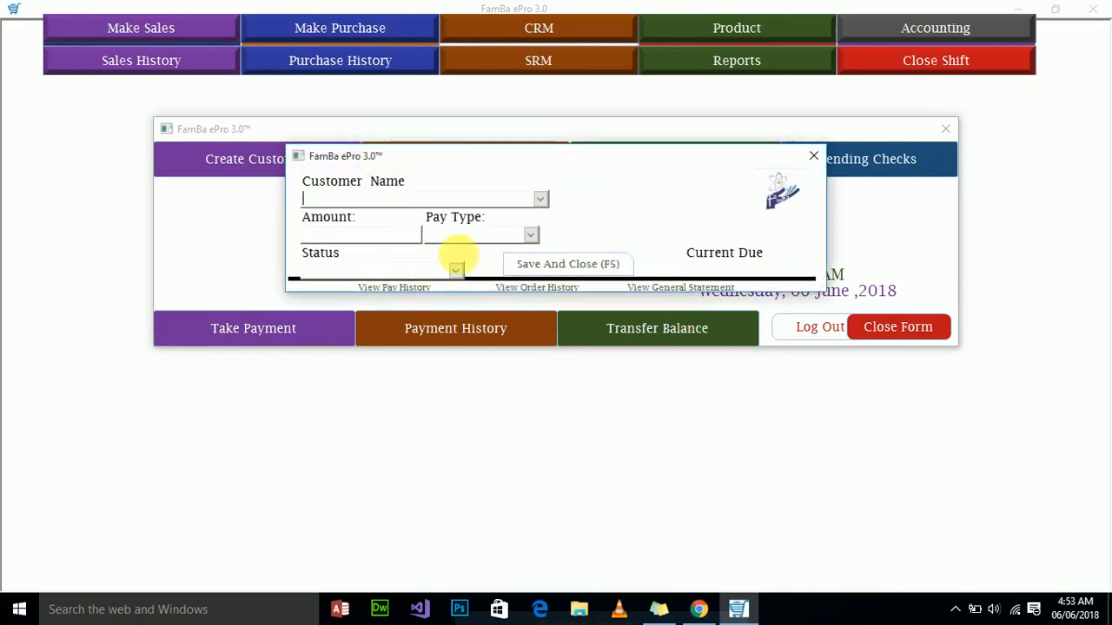
{"action": "left_click", "coordinate": [530, 234]}
{"action": "left_click", "coordinate": [518, 266]}
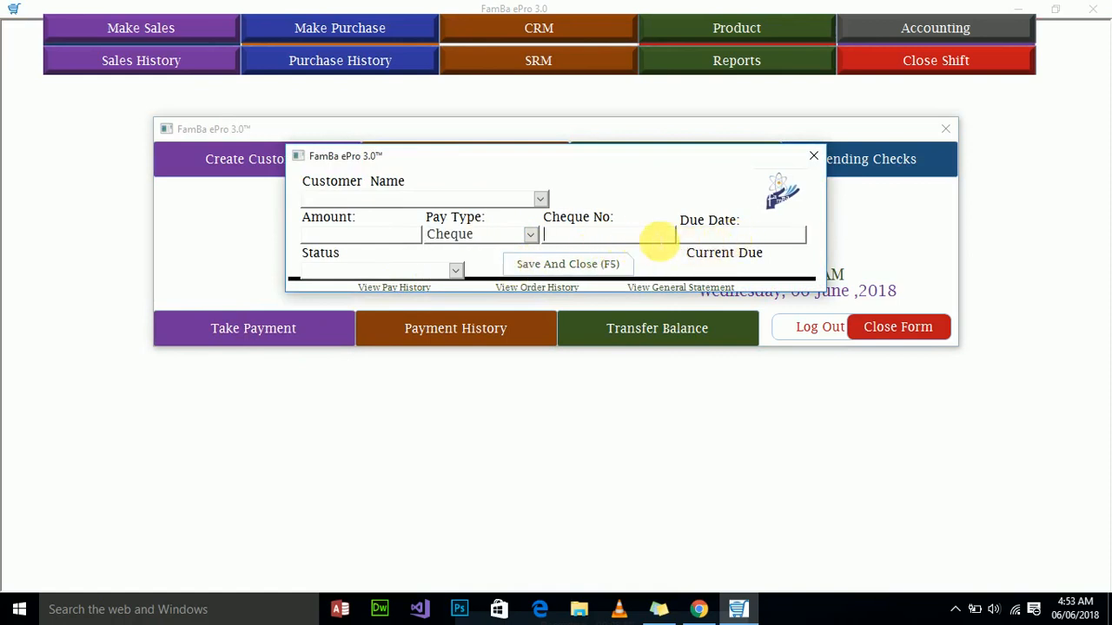
{"action": "left_click", "coordinate": [813, 156]}
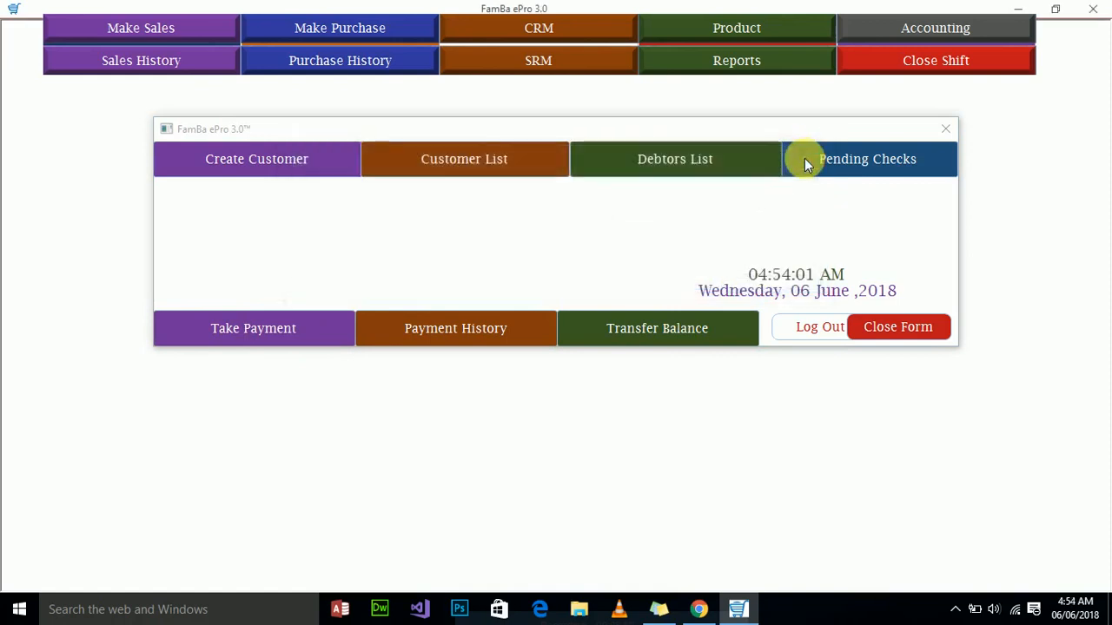
View the customer payment history, and close it together with the customer management form.
{"action": "left_click", "coordinate": [494, 322]}
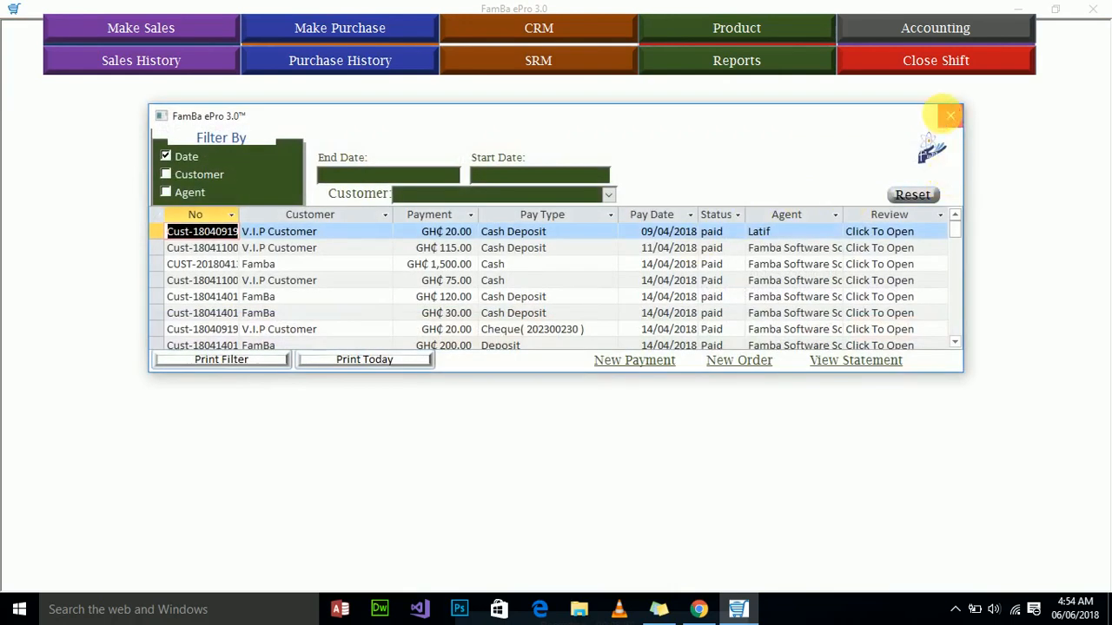
{"action": "left_click", "coordinate": [945, 114]}
{"action": "left_click", "coordinate": [938, 127]}
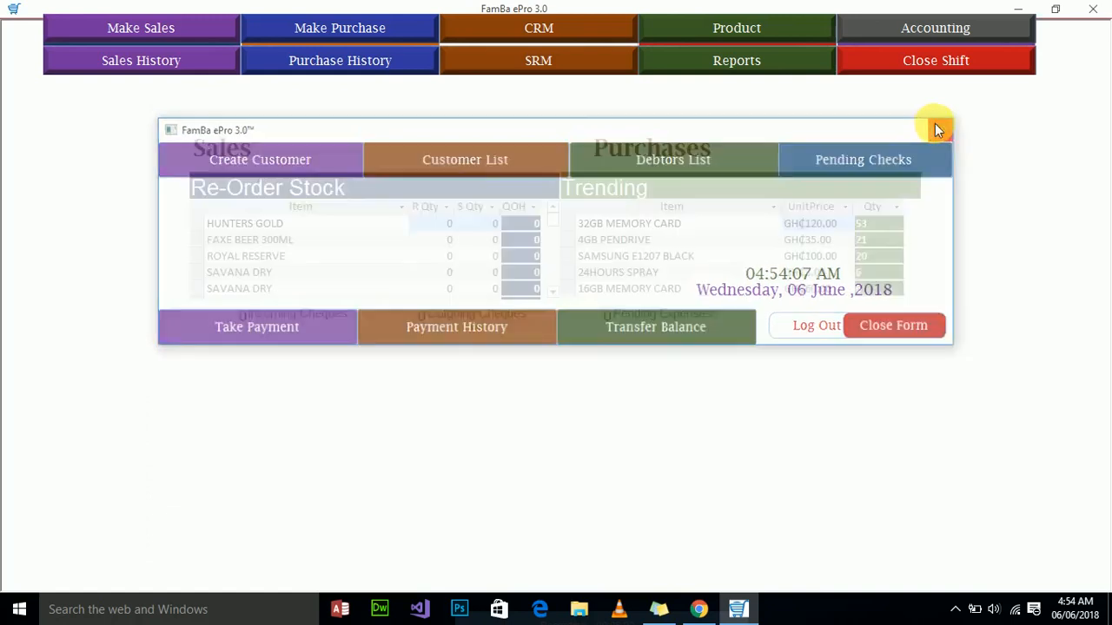
Review the General Creditors List and Cheap Zone's transaction statement from supplier management, closing both back to the supplier form.
{"action": "left_click", "coordinate": [575, 68]}
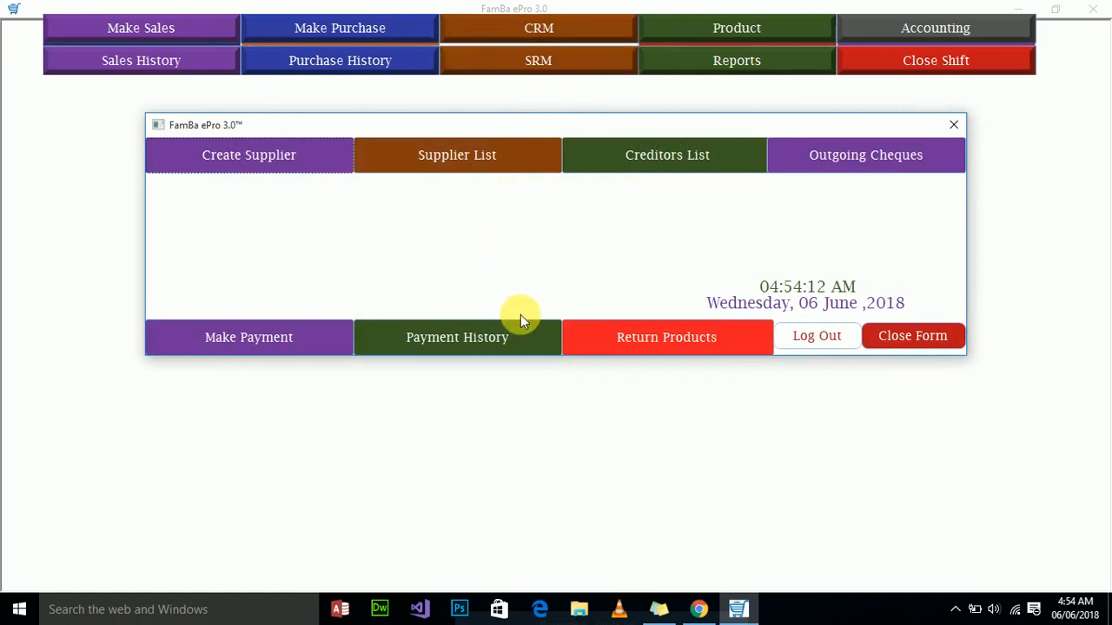
{"action": "left_click", "coordinate": [653, 154]}
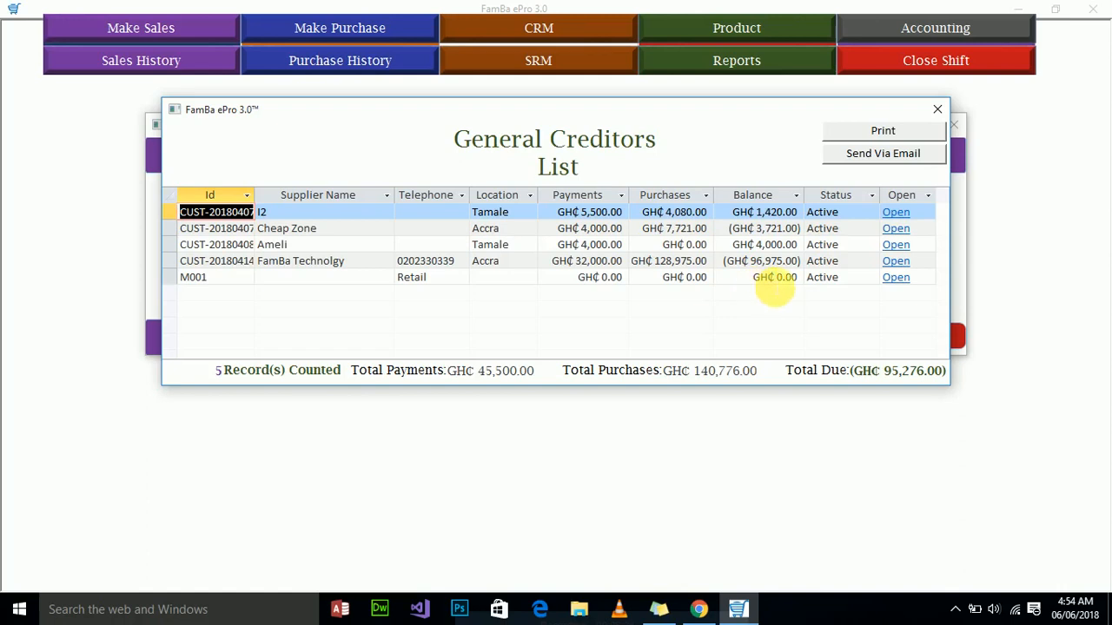
{"action": "left_click", "coordinate": [896, 229]}
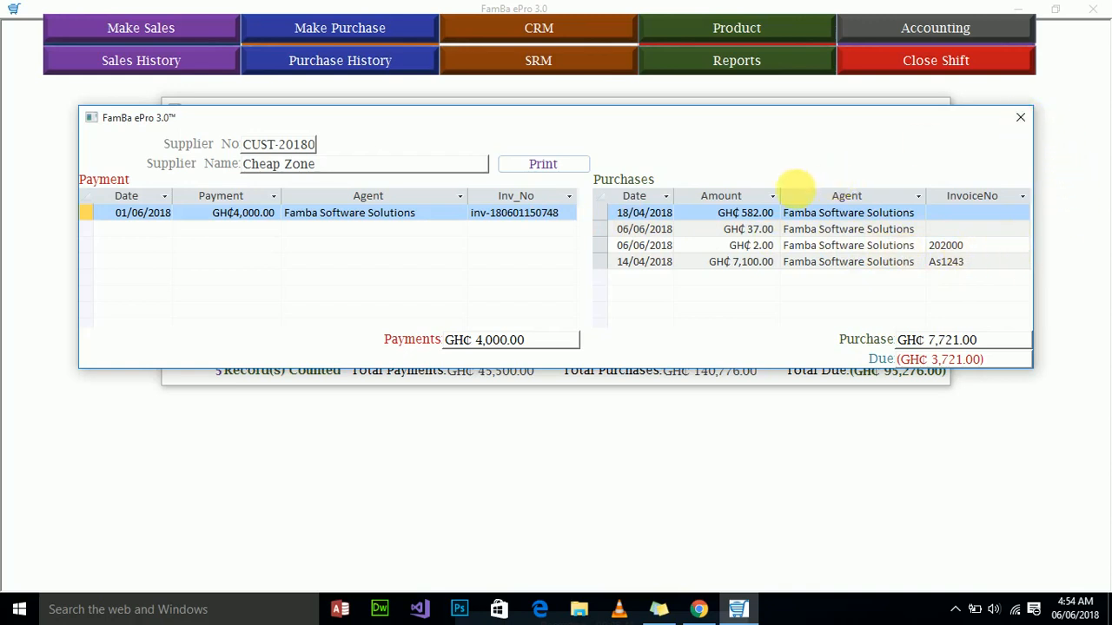
{"action": "left_click", "coordinate": [541, 165]}
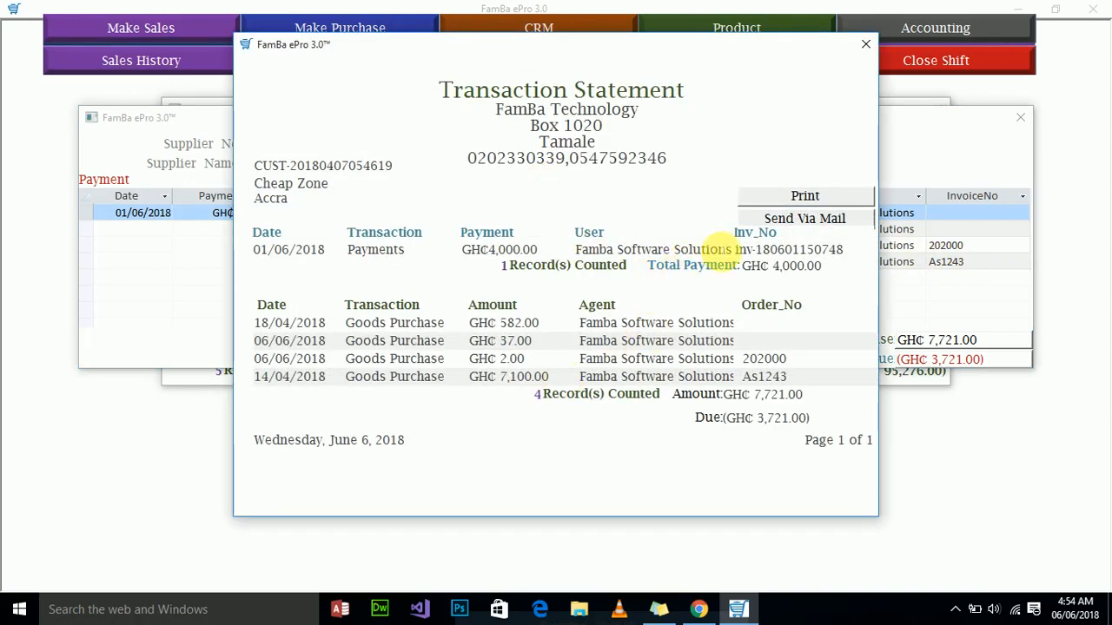
{"action": "left_click", "coordinate": [866, 44]}
{"action": "left_click", "coordinate": [1030, 117]}
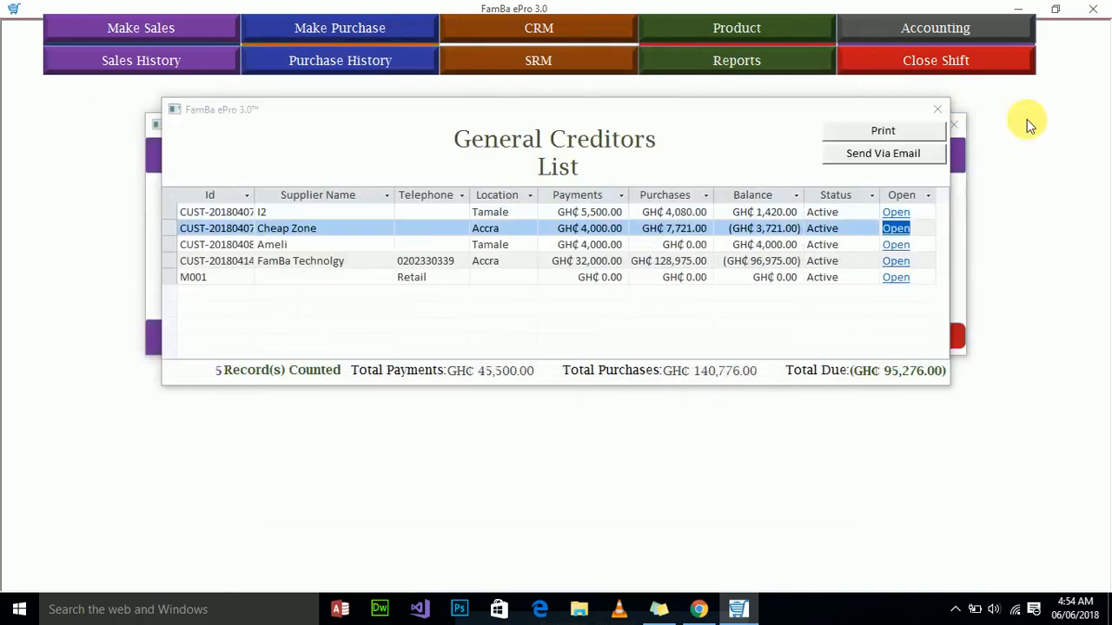
{"action": "left_click", "coordinate": [935, 109]}
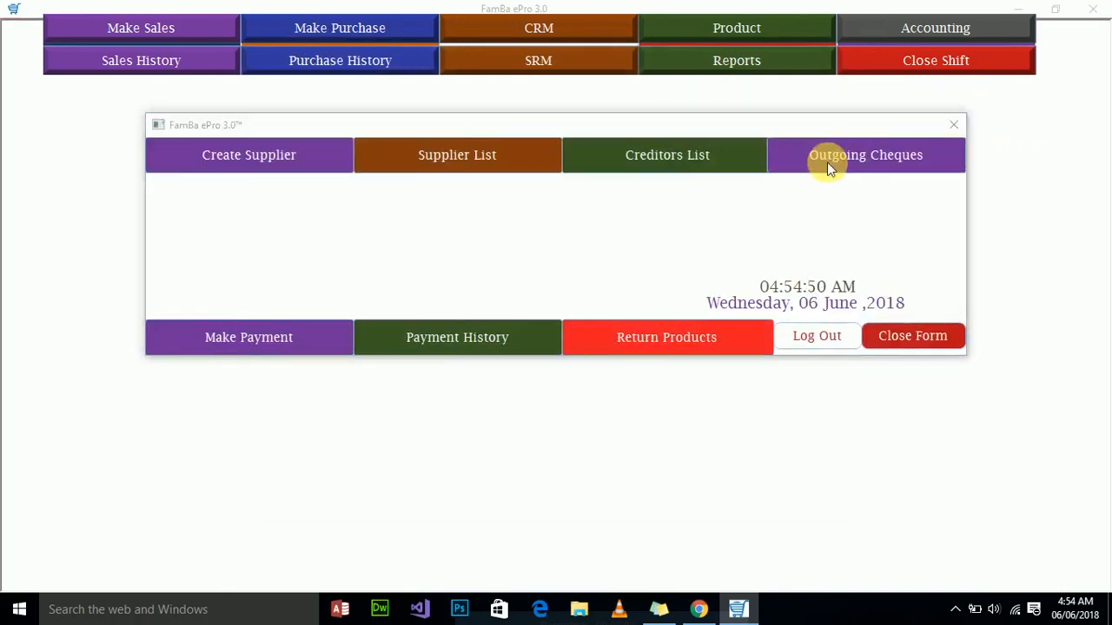
View the outgoing cheques and the supplier payment form without saving, and close them together with the supplier management form.
{"action": "left_click", "coordinate": [826, 162]}
{"action": "left_click", "coordinate": [871, 130]}
{"action": "left_click", "coordinate": [290, 337]}
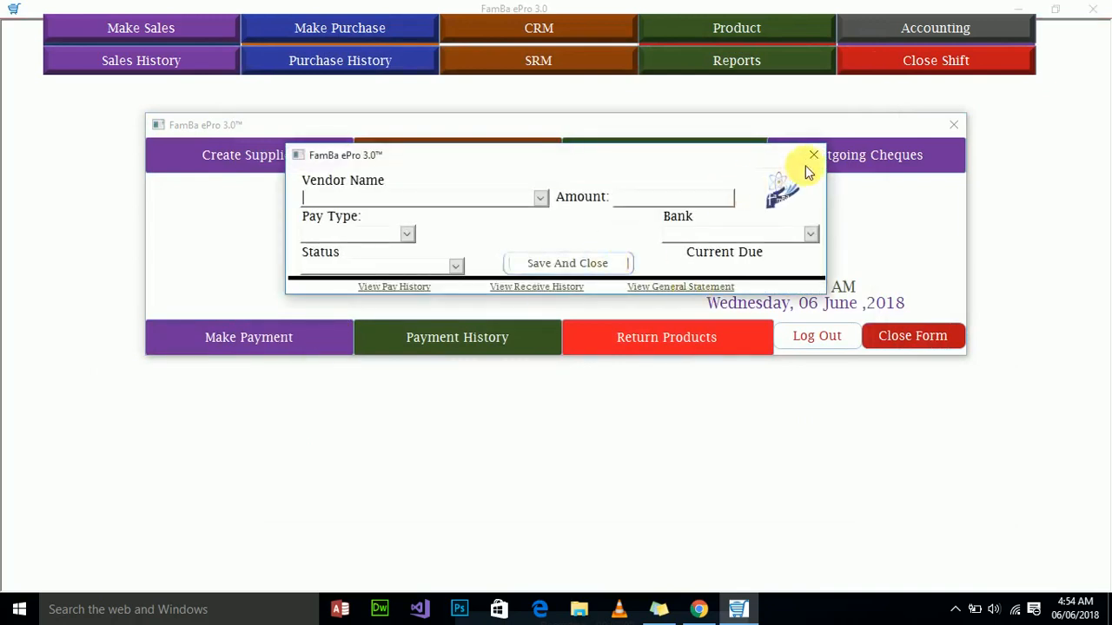
{"action": "left_click", "coordinate": [813, 155]}
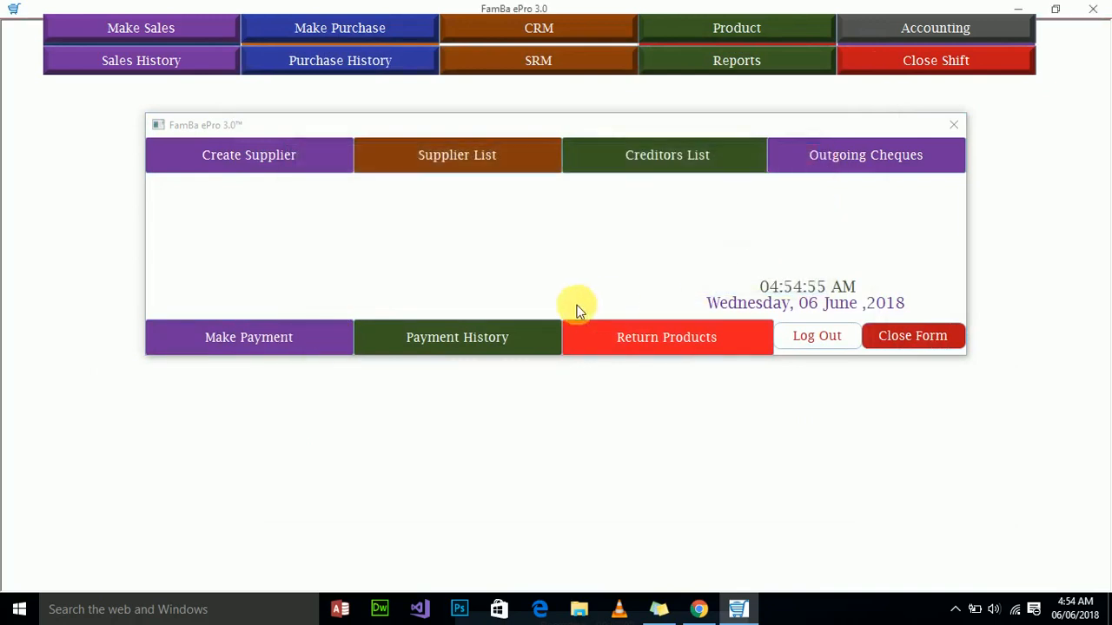
{"action": "left_click", "coordinate": [957, 125]}
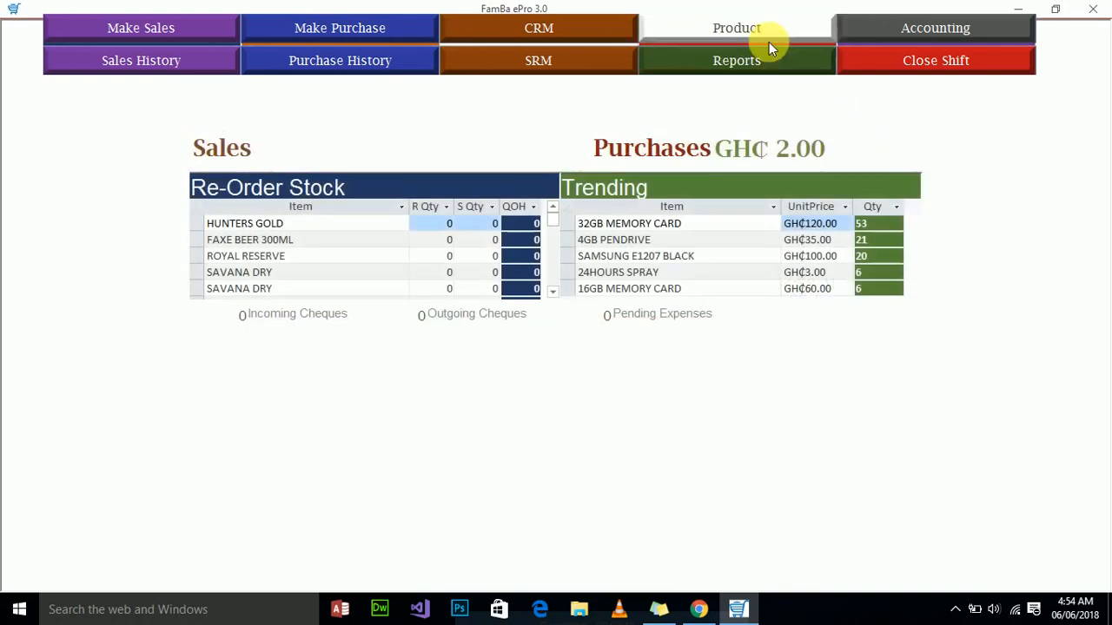
Start registering a new product and replace all category list items with Antibiotics and painkillers.
{"action": "left_click", "coordinate": [770, 40]}
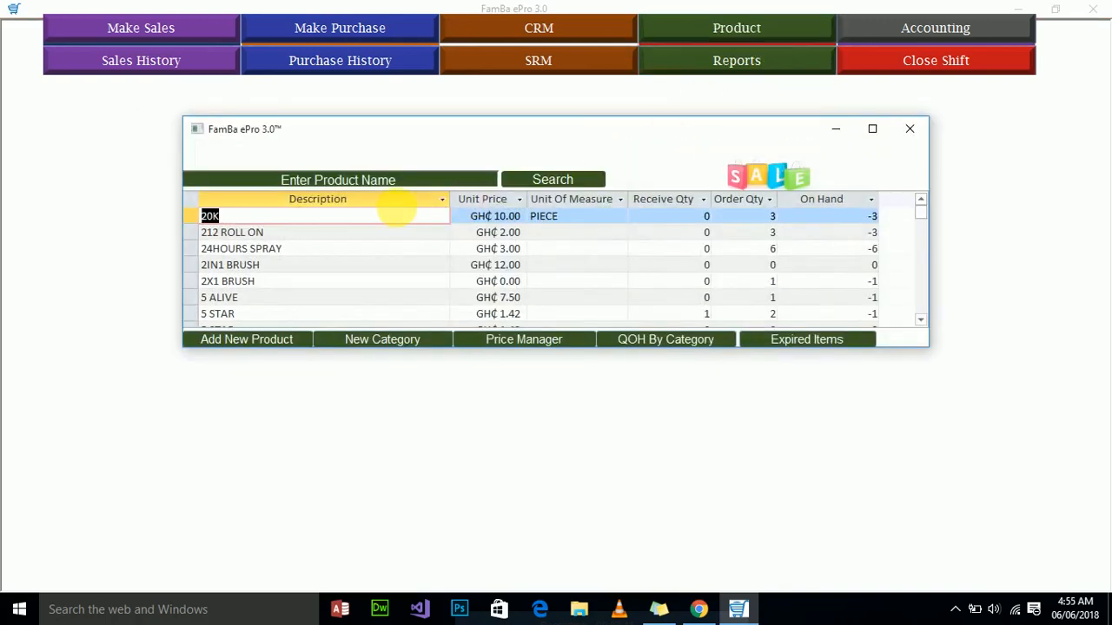
{"action": "left_click", "coordinate": [249, 337]}
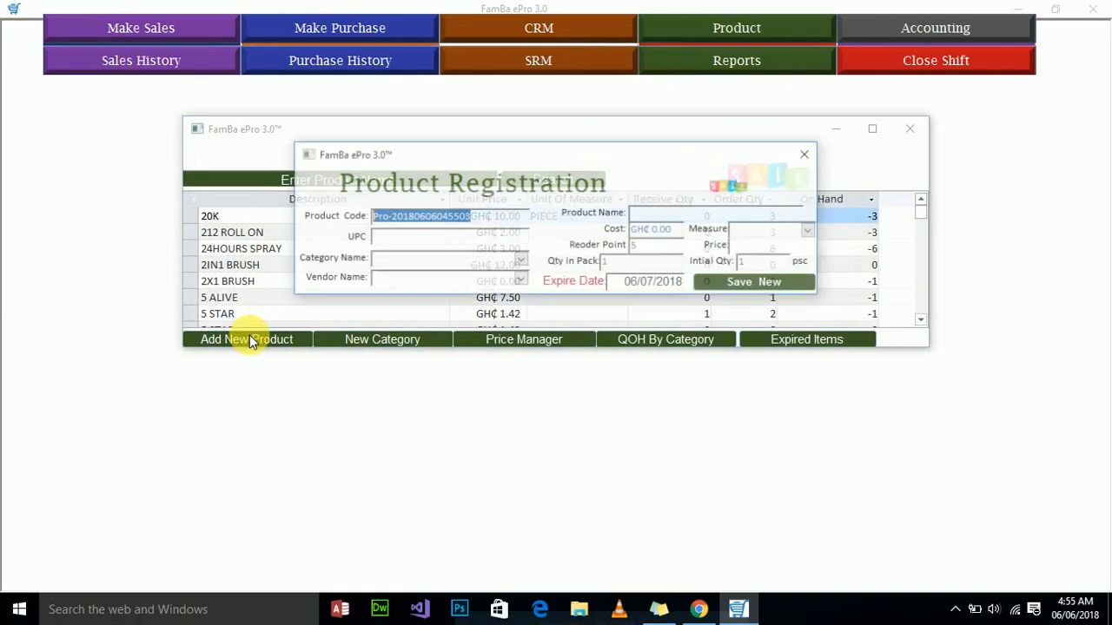
{"action": "left_click", "coordinate": [461, 239]}
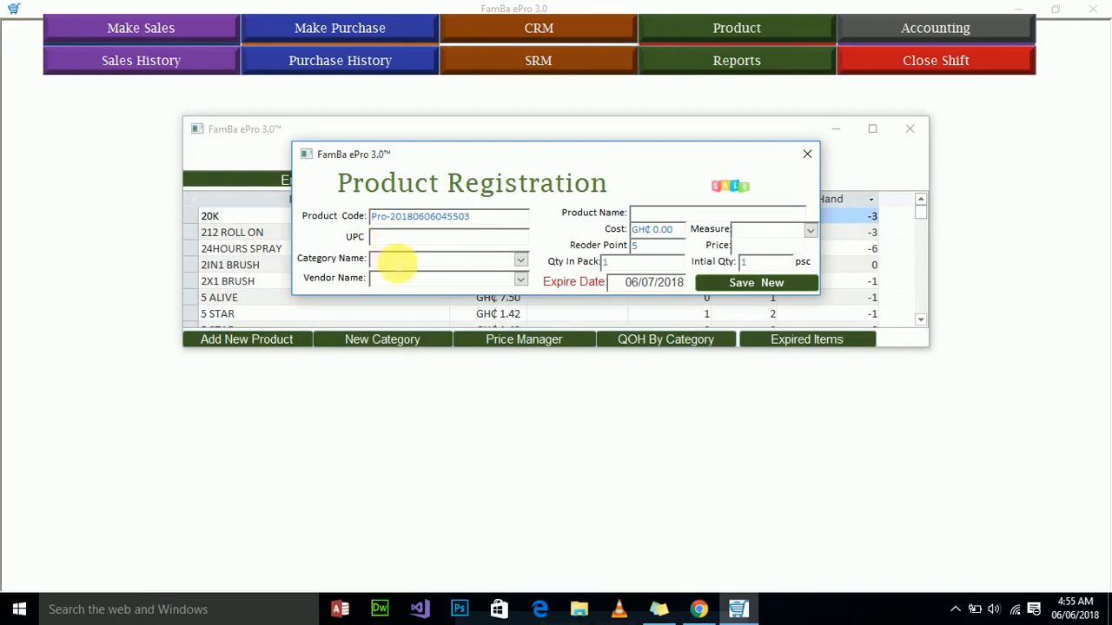
{"action": "left_click", "coordinate": [519, 260]}
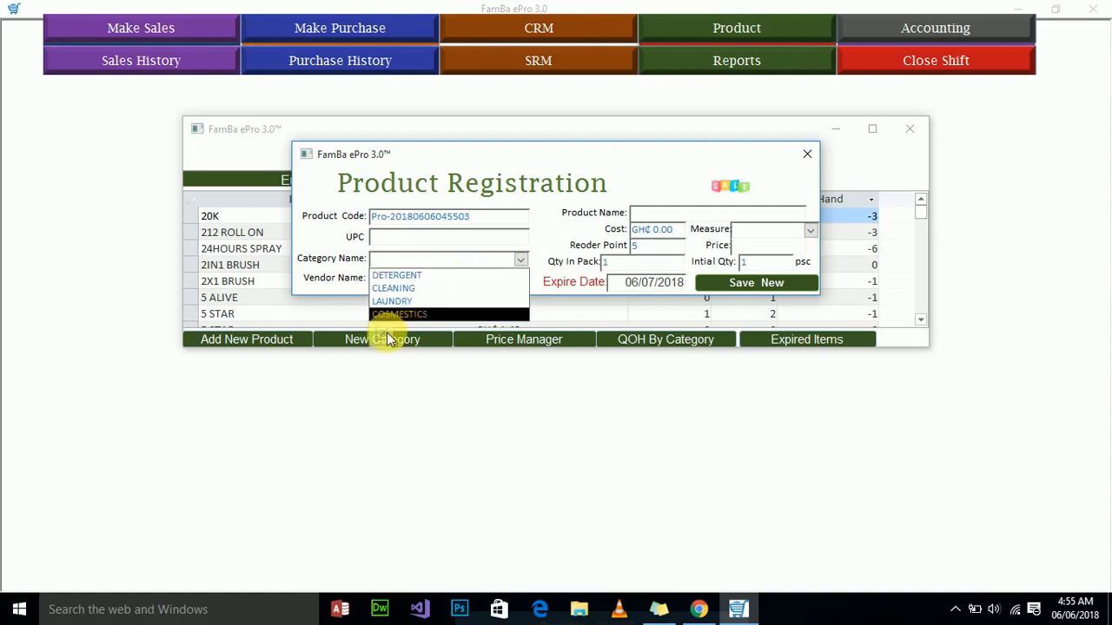
{"action": "left_click", "coordinate": [384, 336]}
{"action": "key", "text": "ctrl+a"}
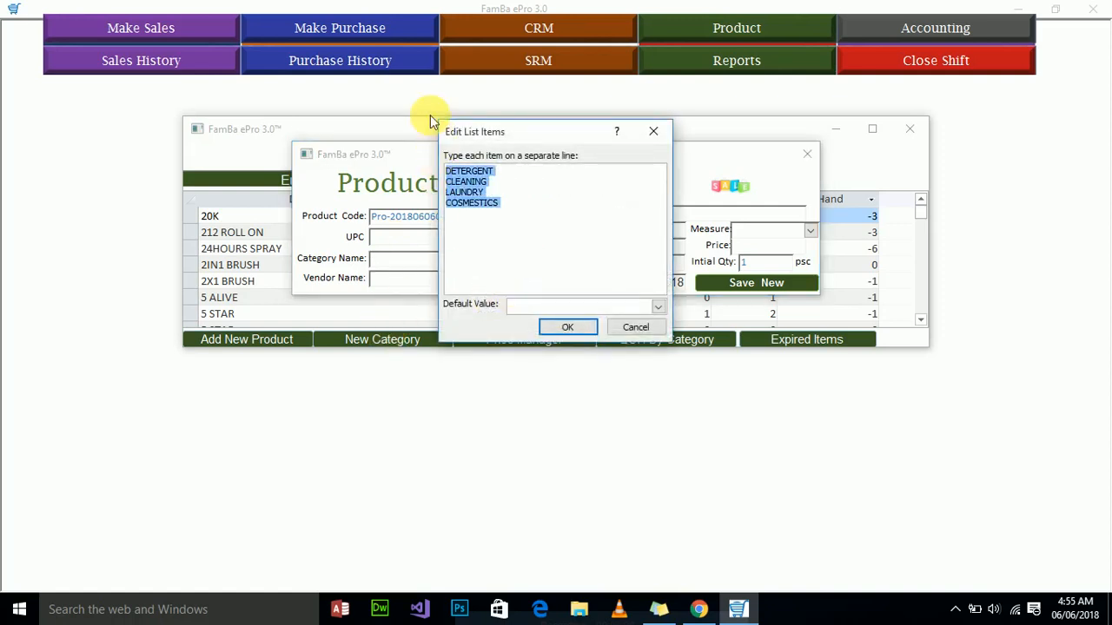
{"action": "key", "text": "Delete"}
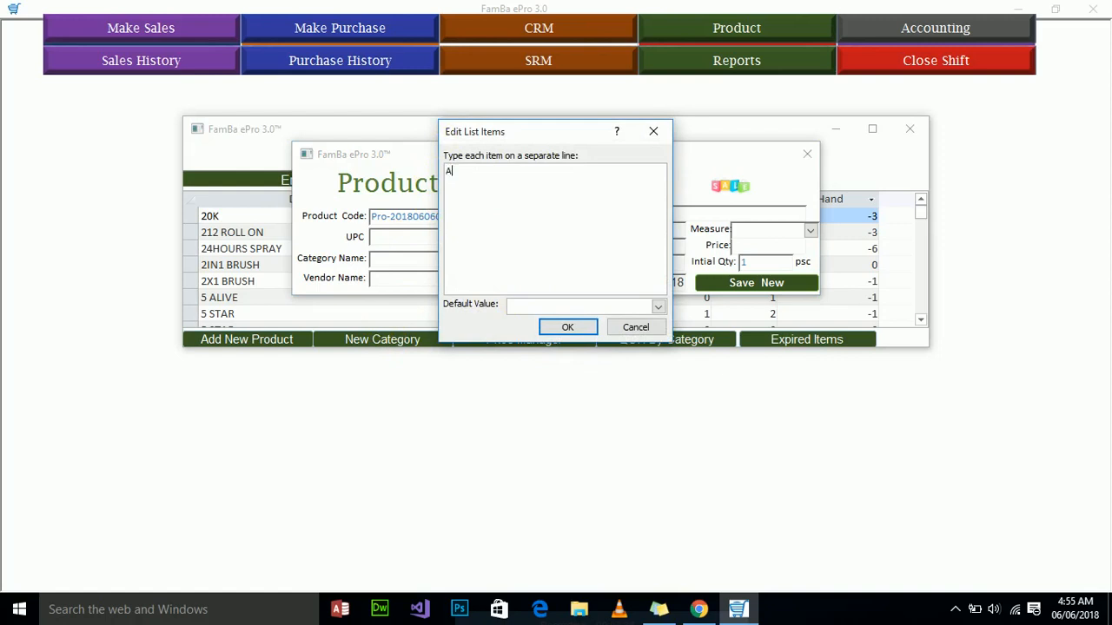
{"action": "type", "text": "Antibio"}
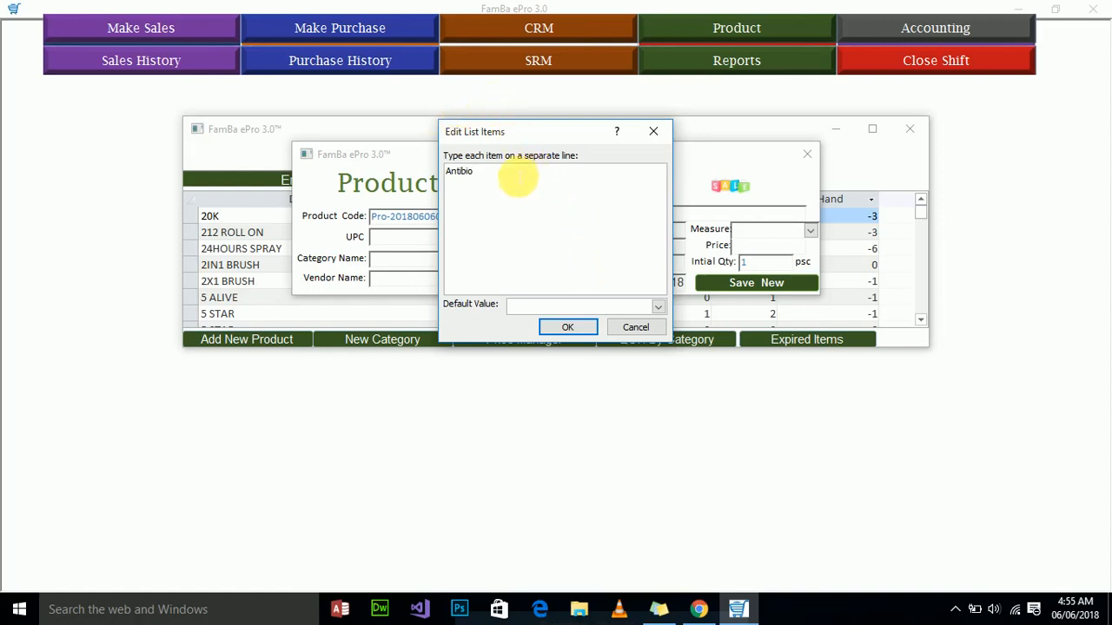
{"action": "type", "text": "tics"}
{"action": "key", "text": "Return"}
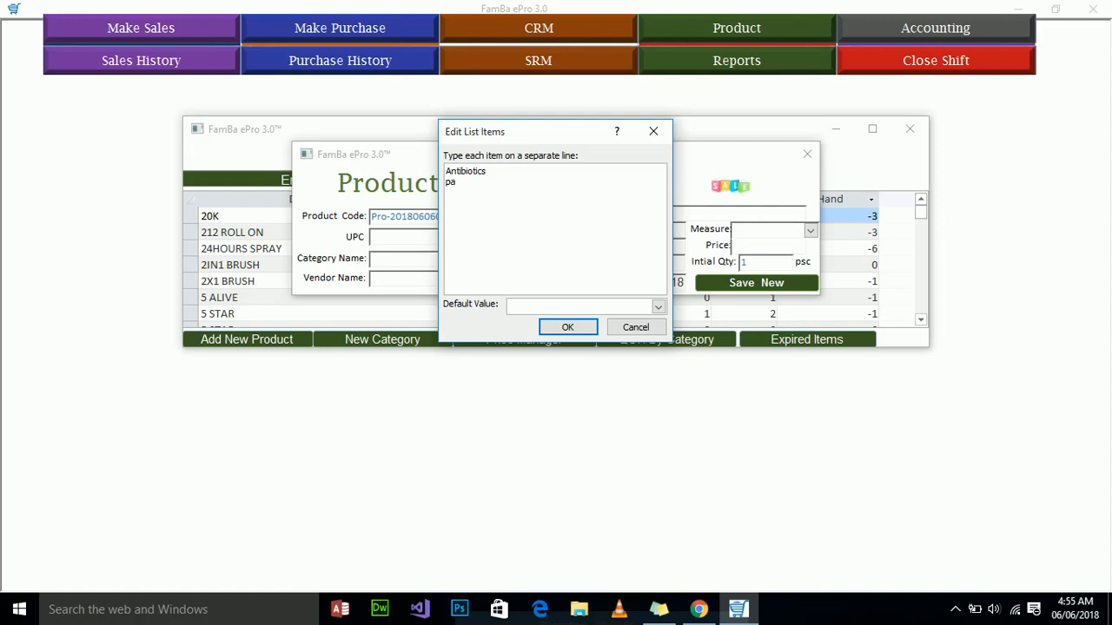
{"action": "type", "text": "inkillers"}
{"action": "left_click", "coordinate": [556, 328]}
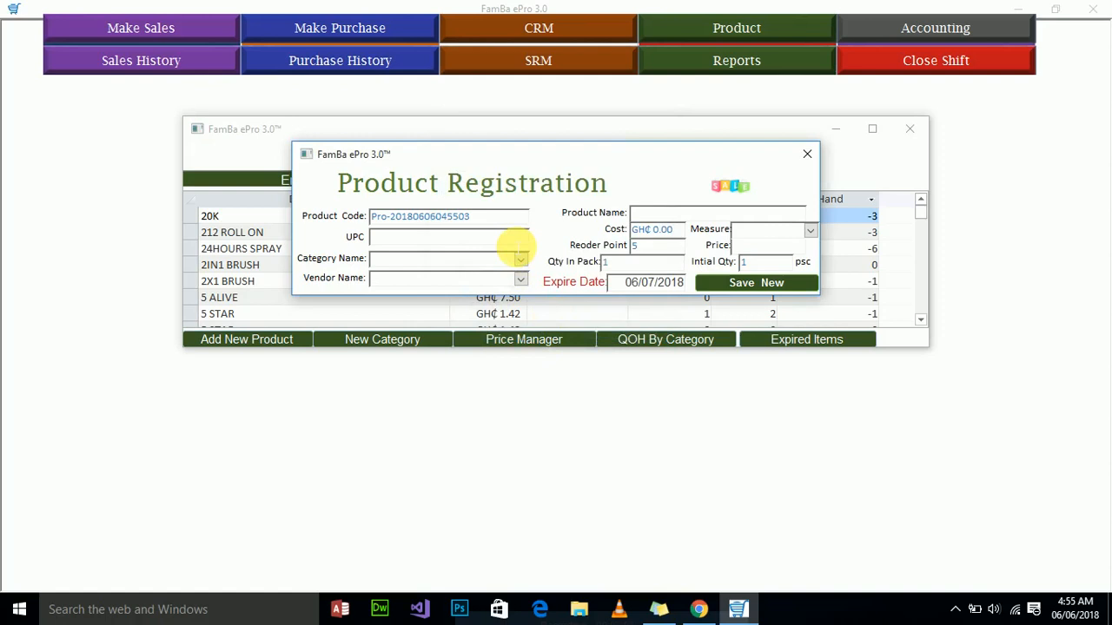
Enter mol as the new product's UPC and choose painkillers as its category.
{"action": "type", "text": "p"}
{"action": "key", "text": "BackSpace"}
{"action": "type", "text": "mol"}
{"action": "left_click", "coordinate": [521, 259]}
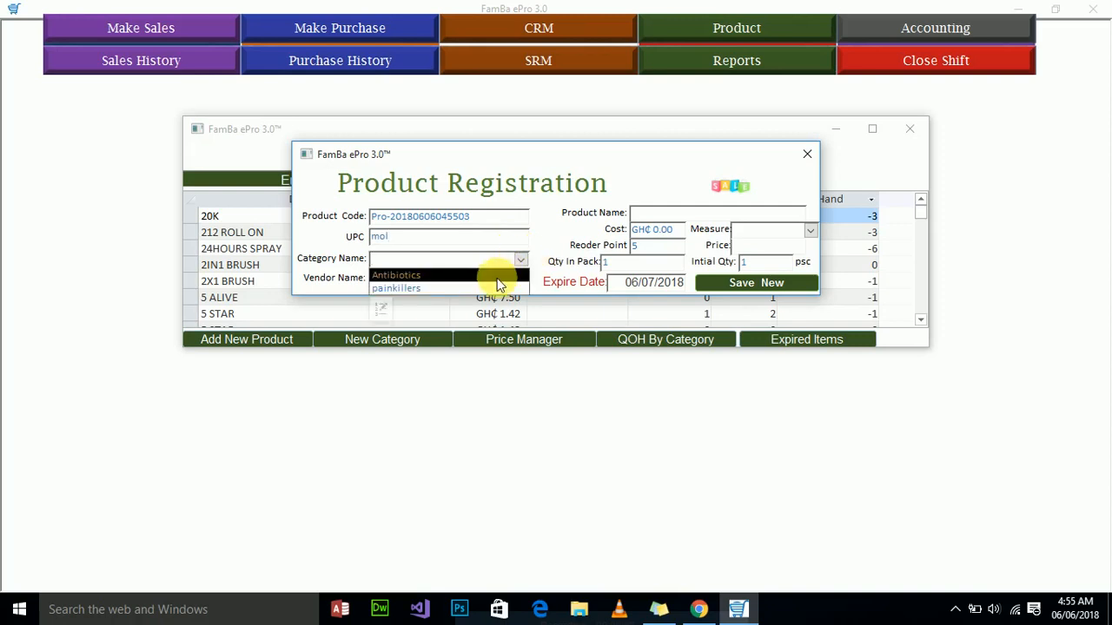
{"action": "left_click", "coordinate": [496, 290]}
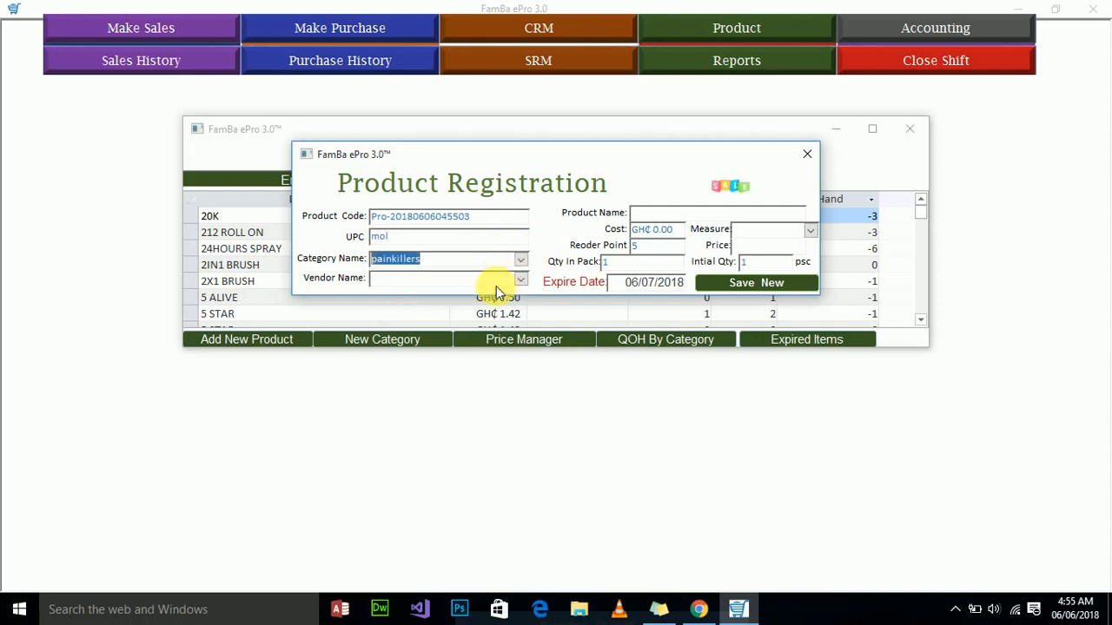
Name the product paracetamol blist 500mg lp, with a cost of 0.5 and PIECE as the measure.
{"action": "left_click", "coordinate": [656, 215]}
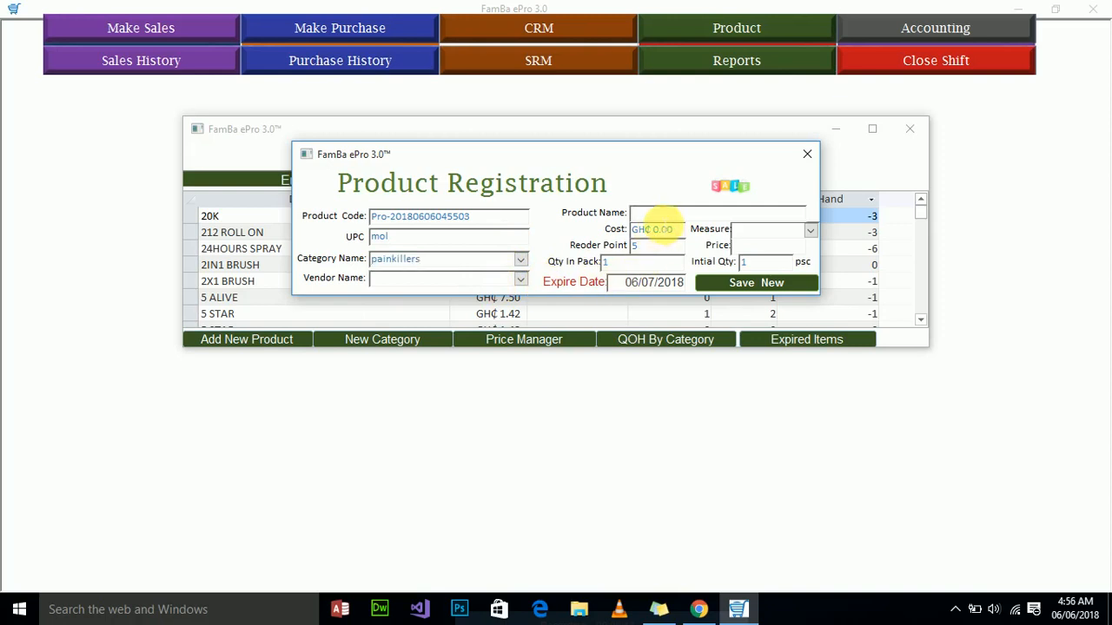
{"action": "type", "text": "paracetamol blist 500mg lp"}
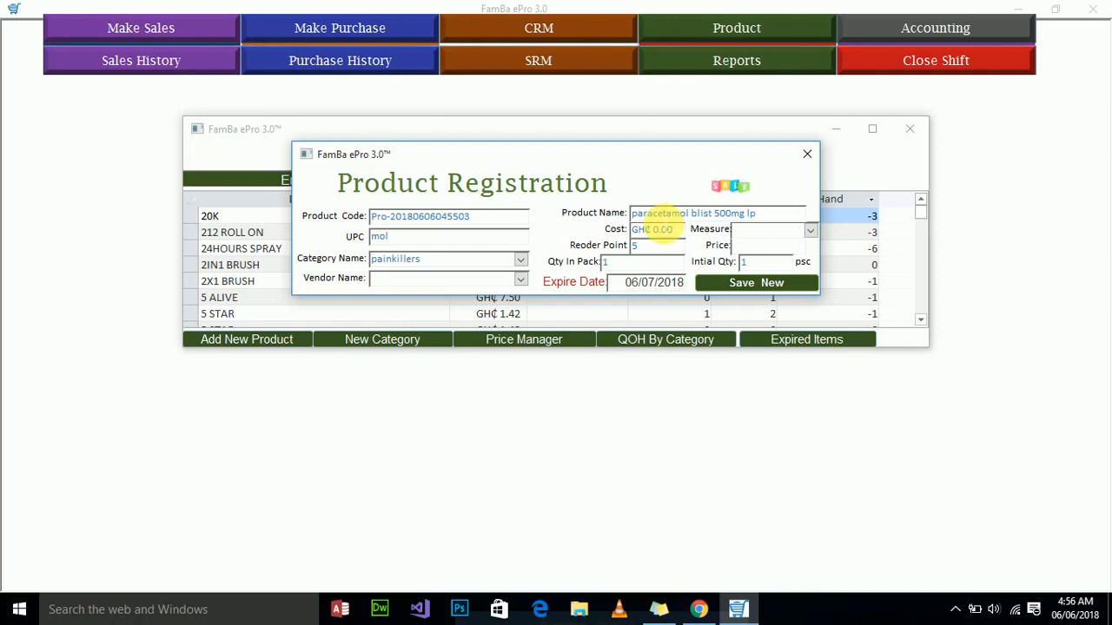
{"action": "key", "text": "Tab"}
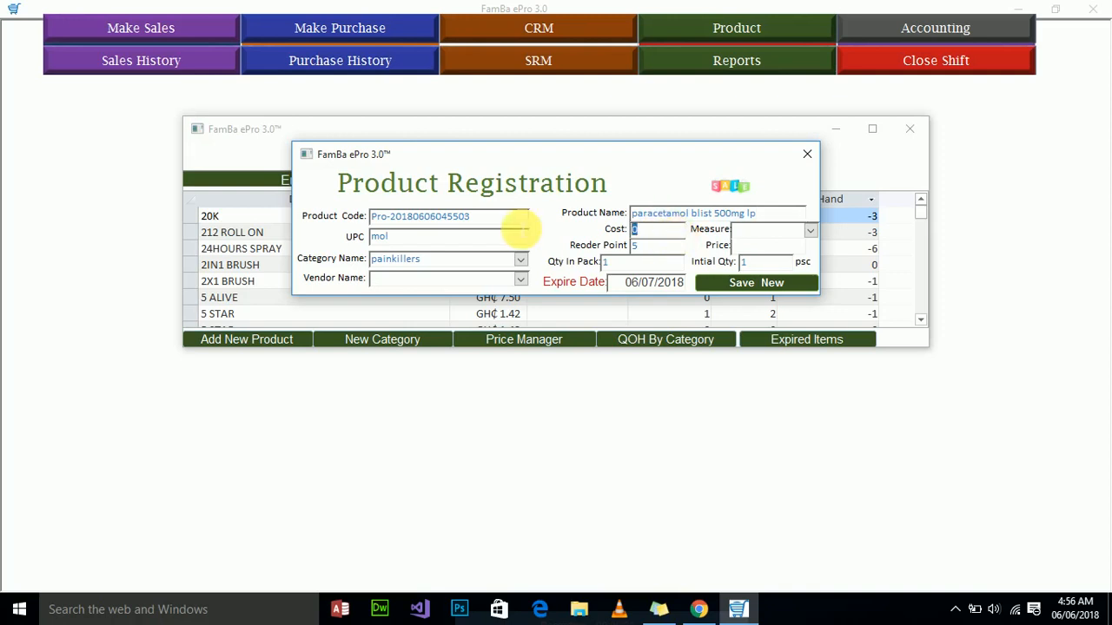
{"action": "type", "text": ".5"}
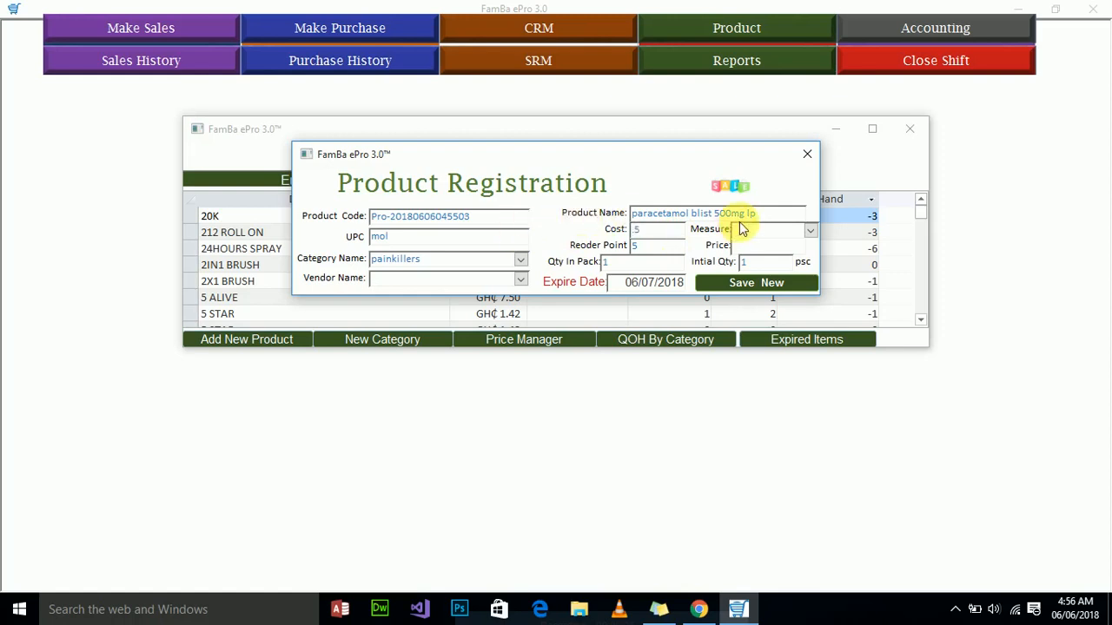
{"action": "left_click", "coordinate": [809, 230]}
{"action": "left_click", "coordinate": [801, 261]}
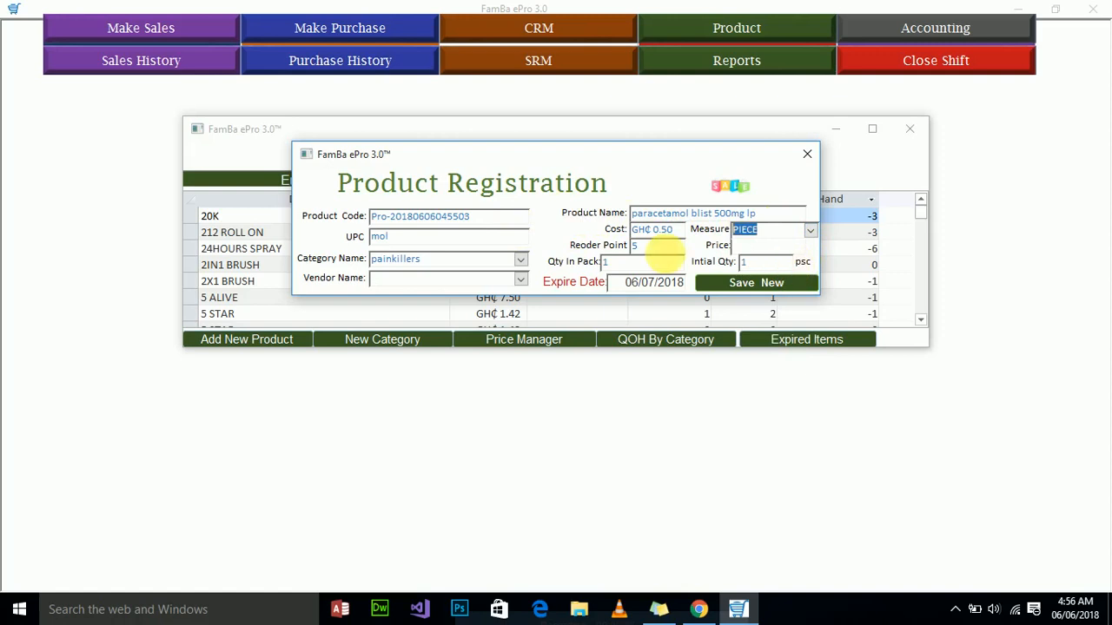
Set the product's reorder point to 10, price to 1, quantity in pack to 100 and initial quantity to 1000.
{"action": "left_click", "coordinate": [659, 249]}
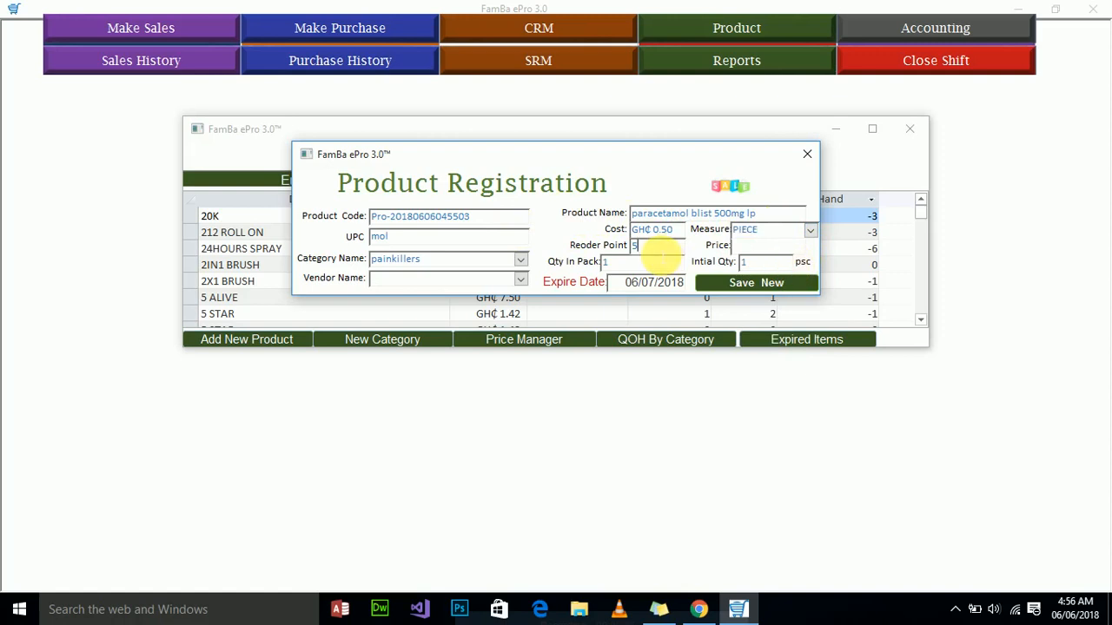
{"action": "type", "text": "10"}
{"action": "left_click", "coordinate": [744, 247]}
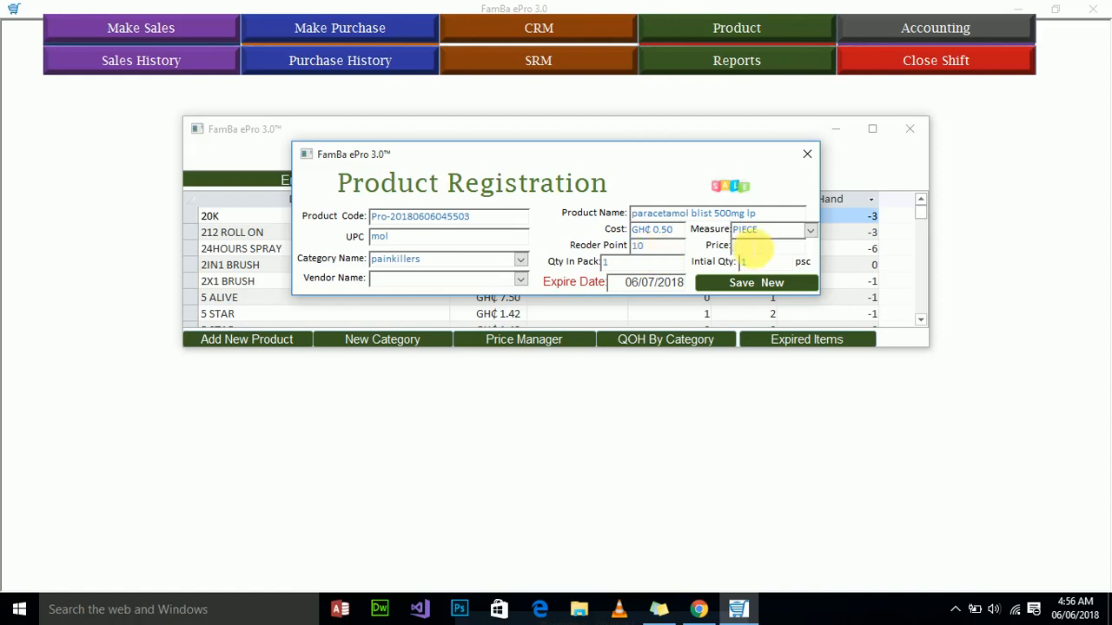
{"action": "type", "text": "1"}
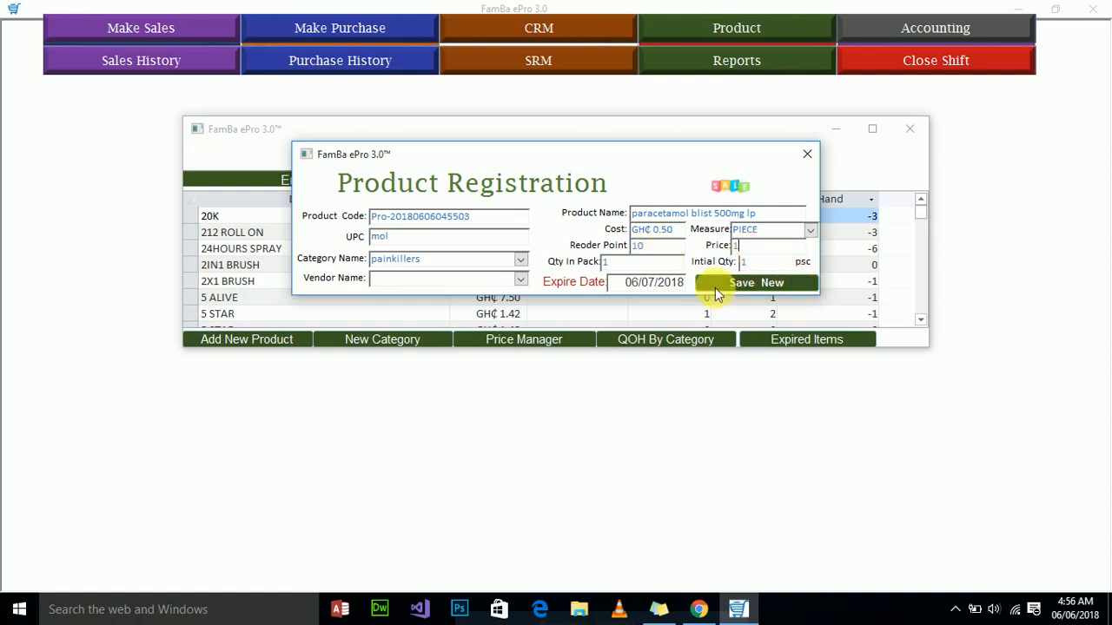
{"action": "key", "text": "Tab"}
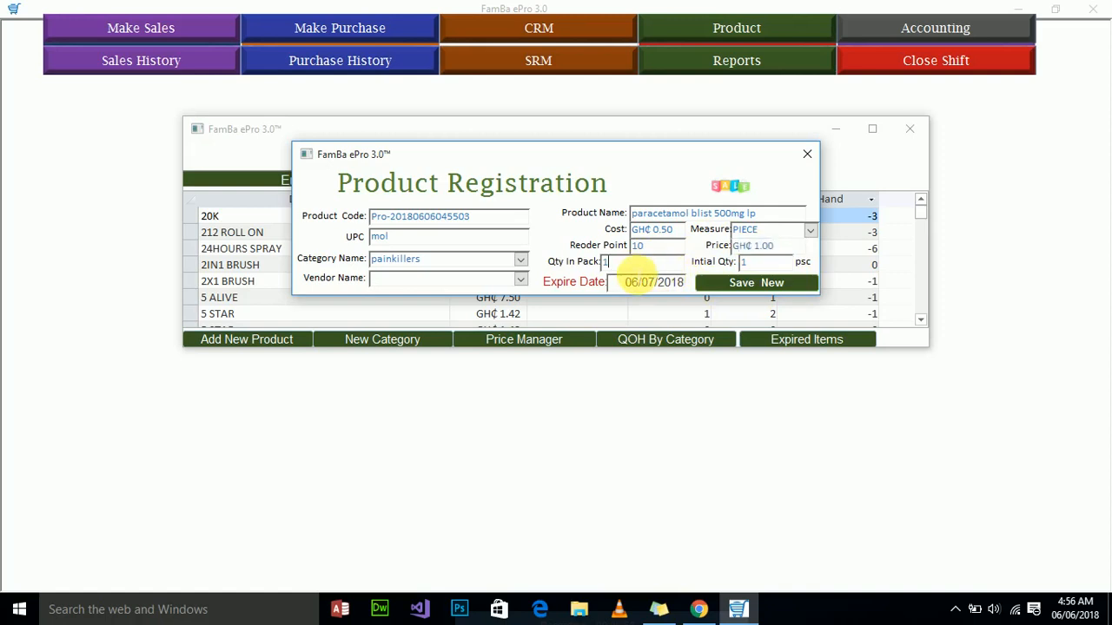
{"action": "type", "text": "00"}
{"action": "left_click", "coordinate": [749, 262]}
{"action": "type", "text": "1100"}
{"action": "key", "text": "BackSpace"}
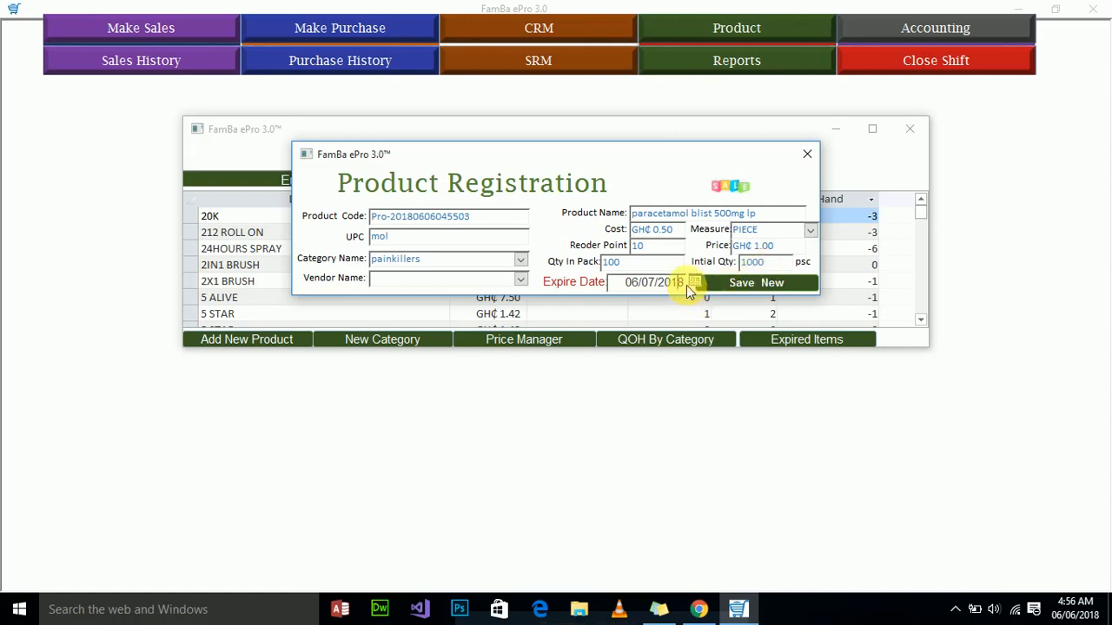
Set the expire date to 07/07/2018 and save the new product, closing the registration form.
{"action": "left_click", "coordinate": [695, 283]}
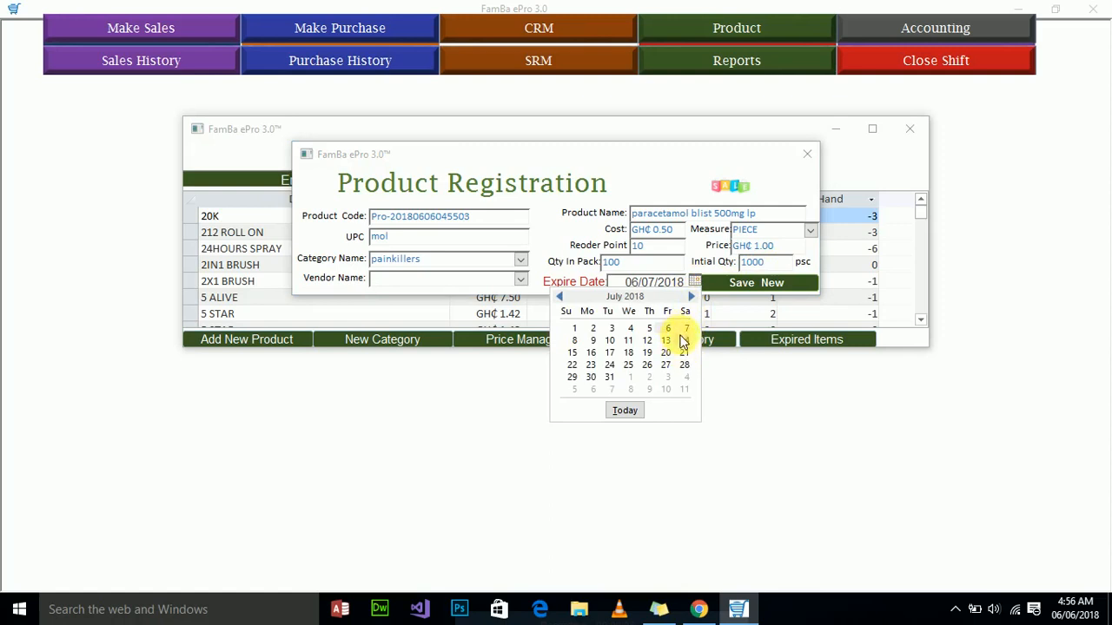
{"action": "left_click", "coordinate": [686, 330]}
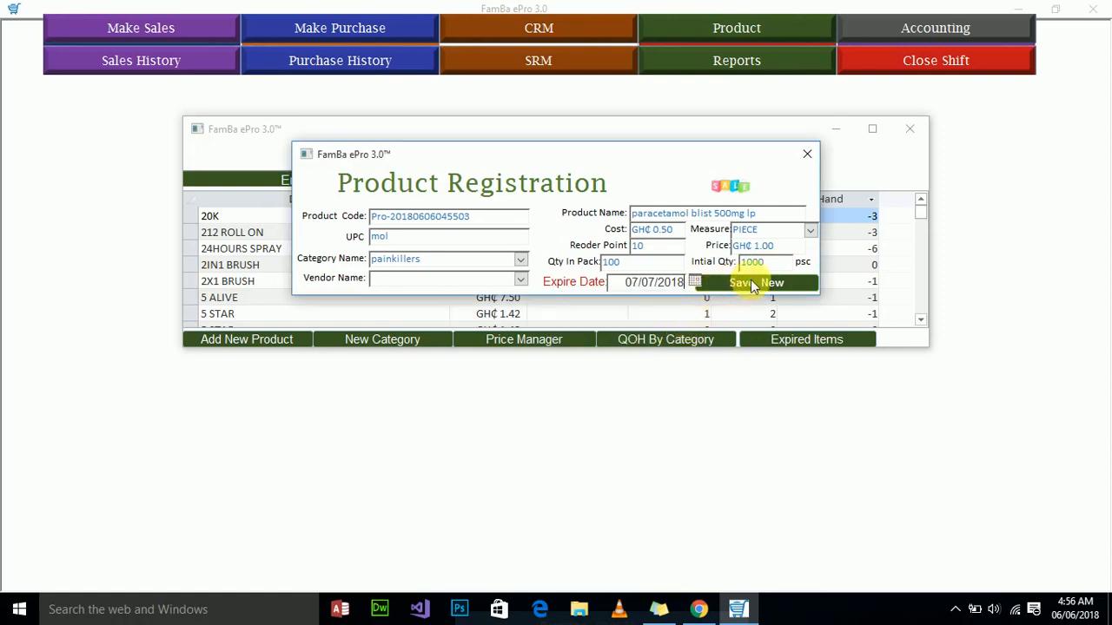
{"action": "left_click", "coordinate": [751, 281]}
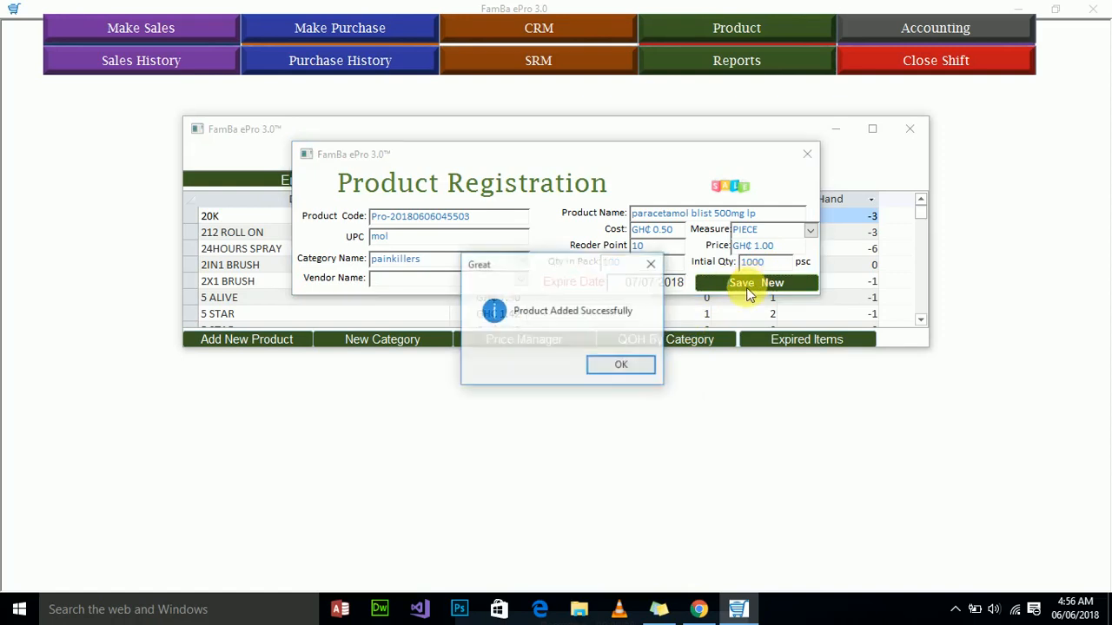
{"action": "left_click", "coordinate": [621, 366]}
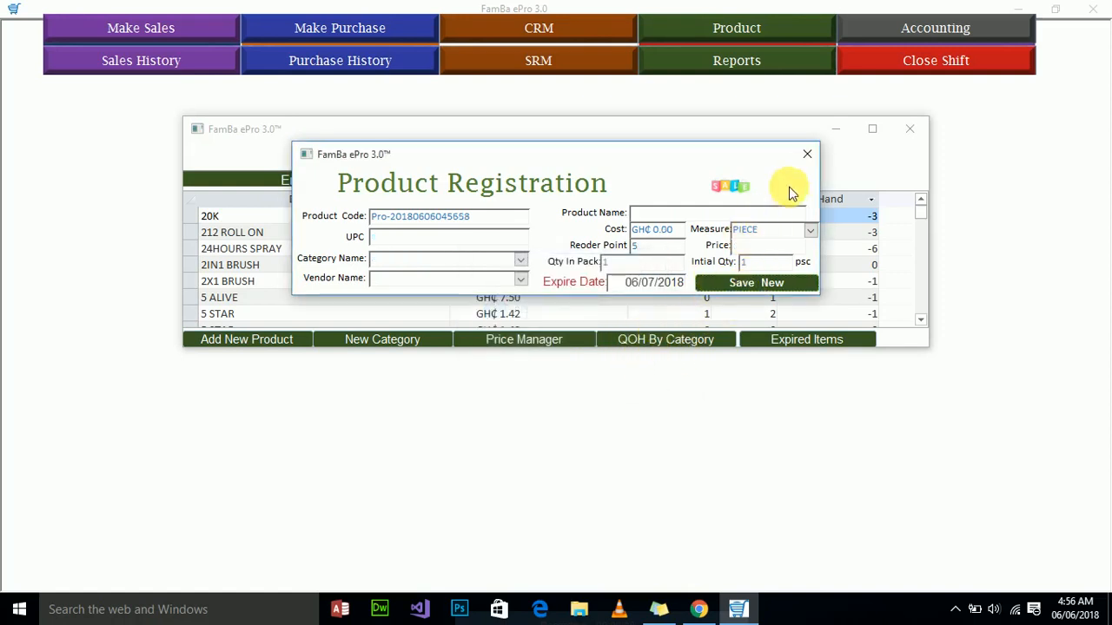
{"action": "left_click", "coordinate": [811, 161]}
Check the expired items list from the product list, closing it and the product list when done.
{"action": "left_click", "coordinate": [508, 351]}
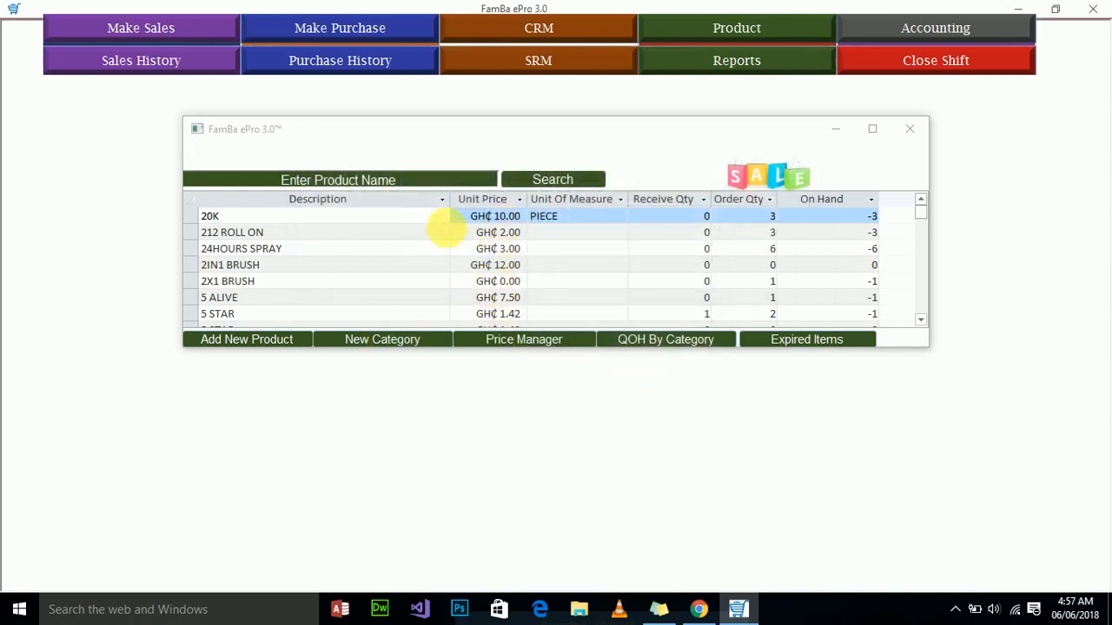
{"action": "left_click", "coordinate": [820, 339]}
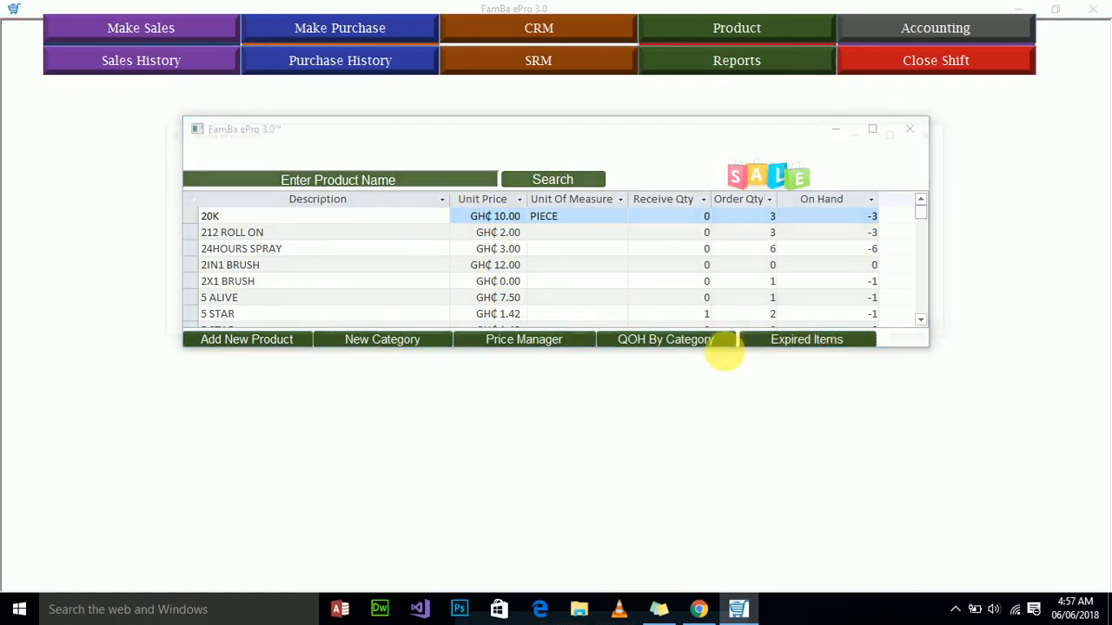
{"action": "left_click", "coordinate": [417, 176]}
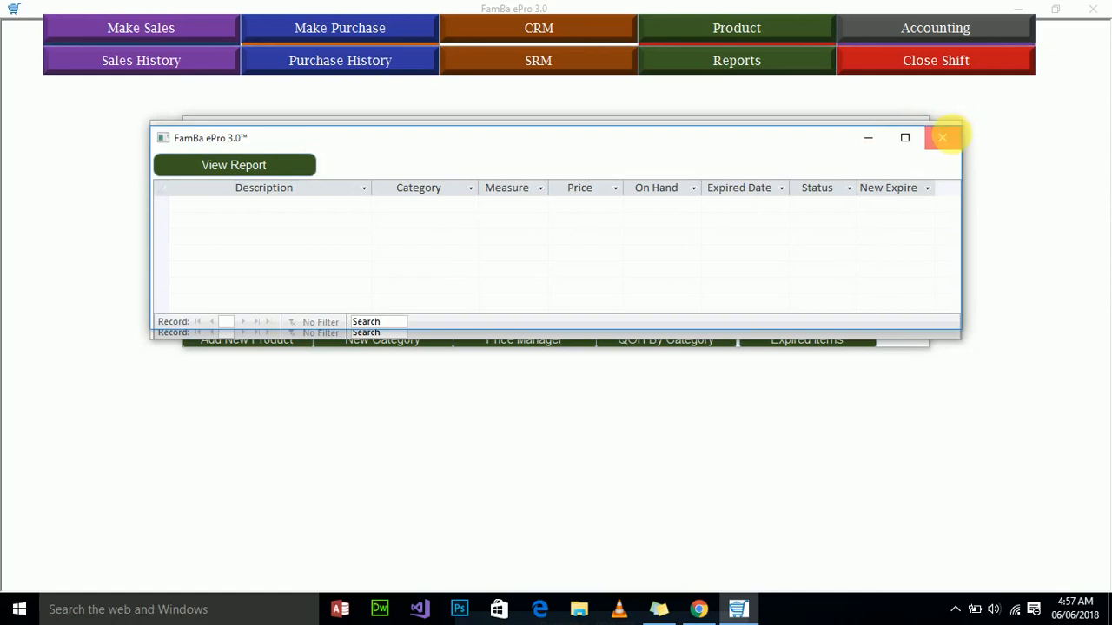
{"action": "left_click", "coordinate": [939, 137]}
{"action": "left_click", "coordinate": [939, 135]}
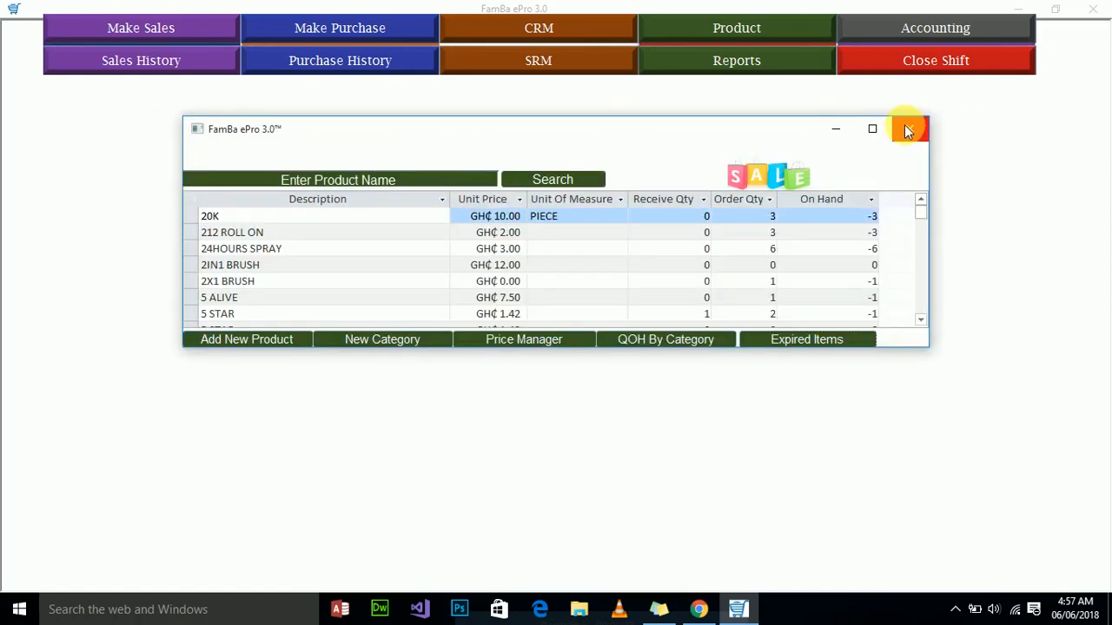
{"action": "left_click", "coordinate": [906, 129]}
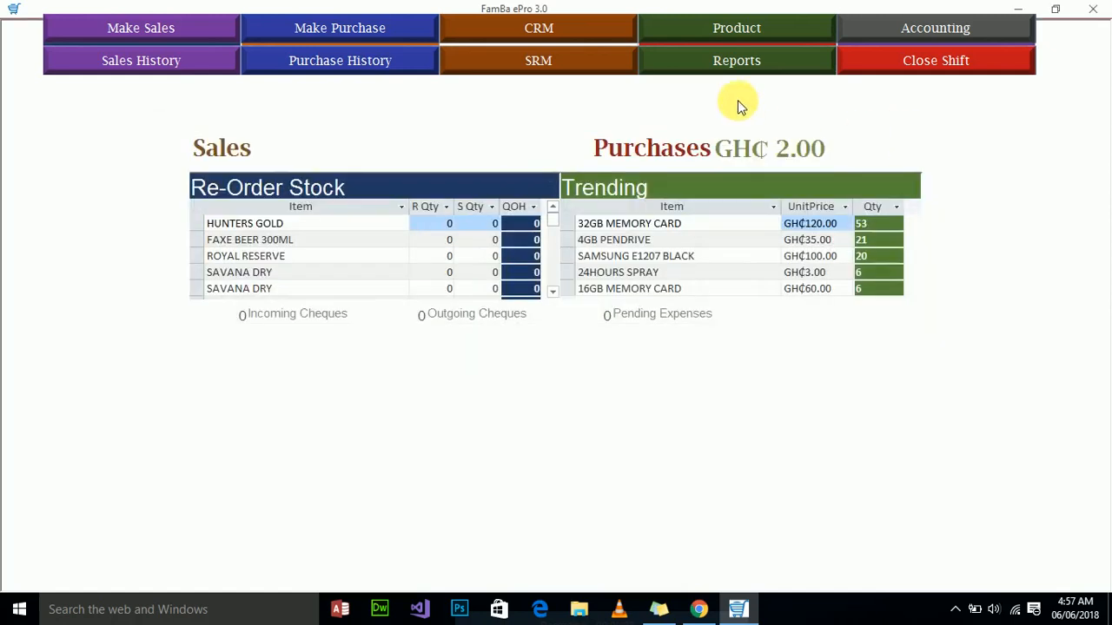
Reopen the product list and search it for products containing mol.
{"action": "left_click", "coordinate": [729, 26]}
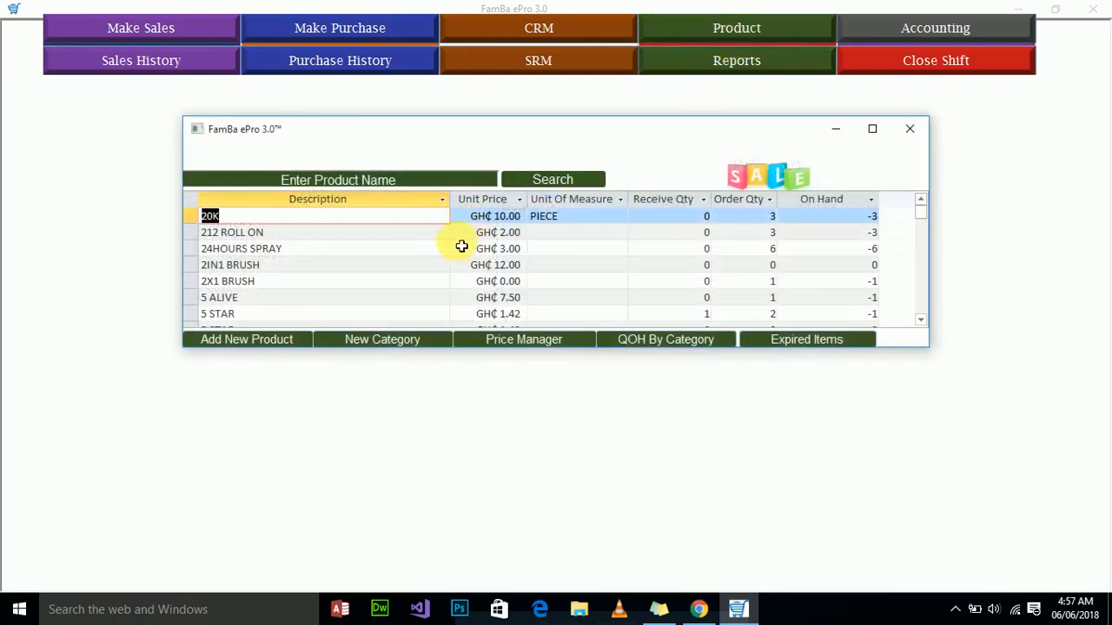
{"action": "left_click", "coordinate": [435, 180]}
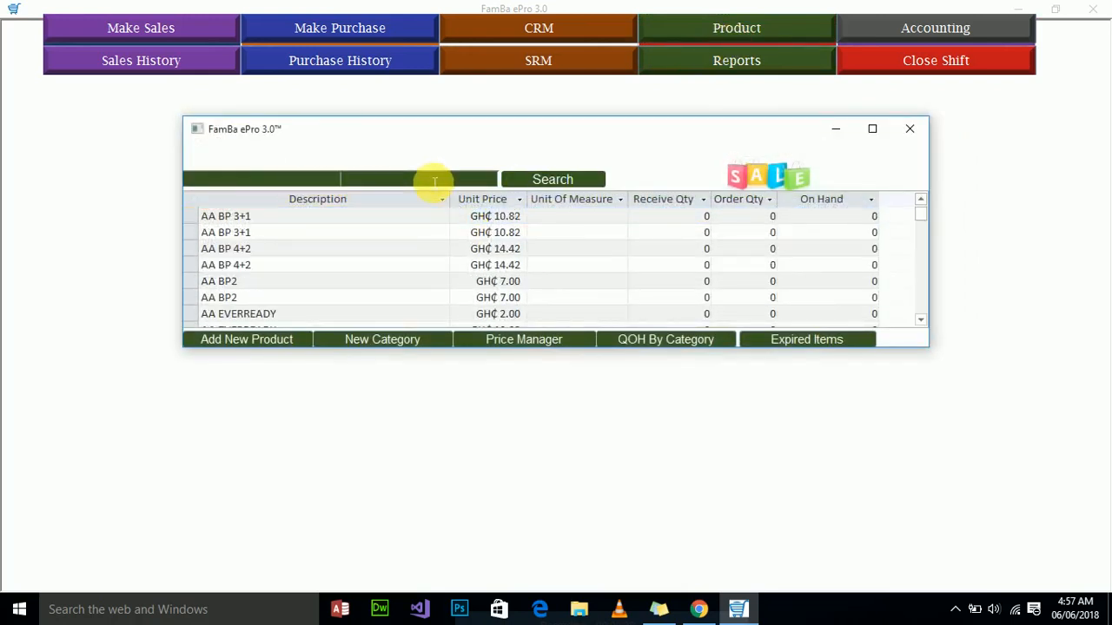
{"action": "type", "text": "mol"}
{"action": "key", "text": "Return"}
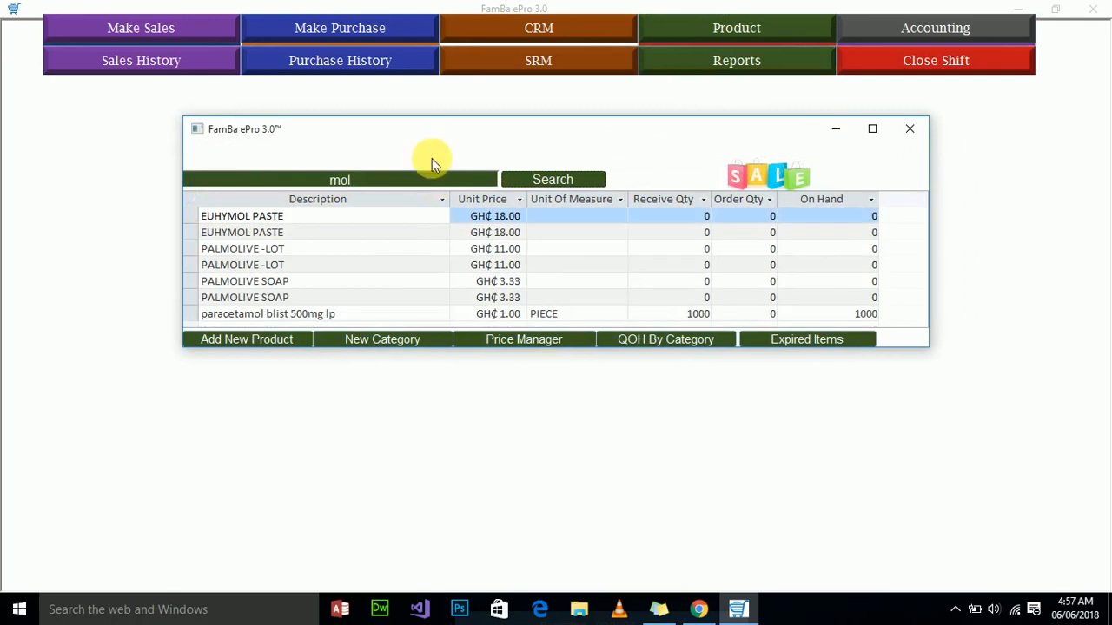
Look up item mol in a new sale, and close the sales form and product list without adding it.
{"action": "left_click", "coordinate": [162, 35]}
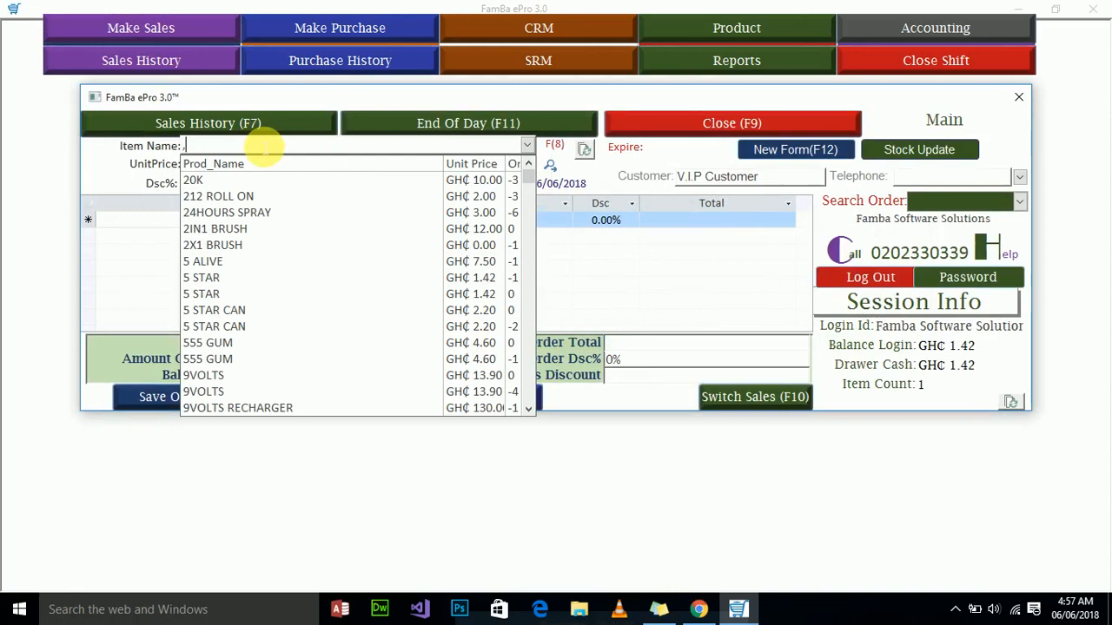
{"action": "type", "text": "mol"}
{"action": "key", "text": "Return"}
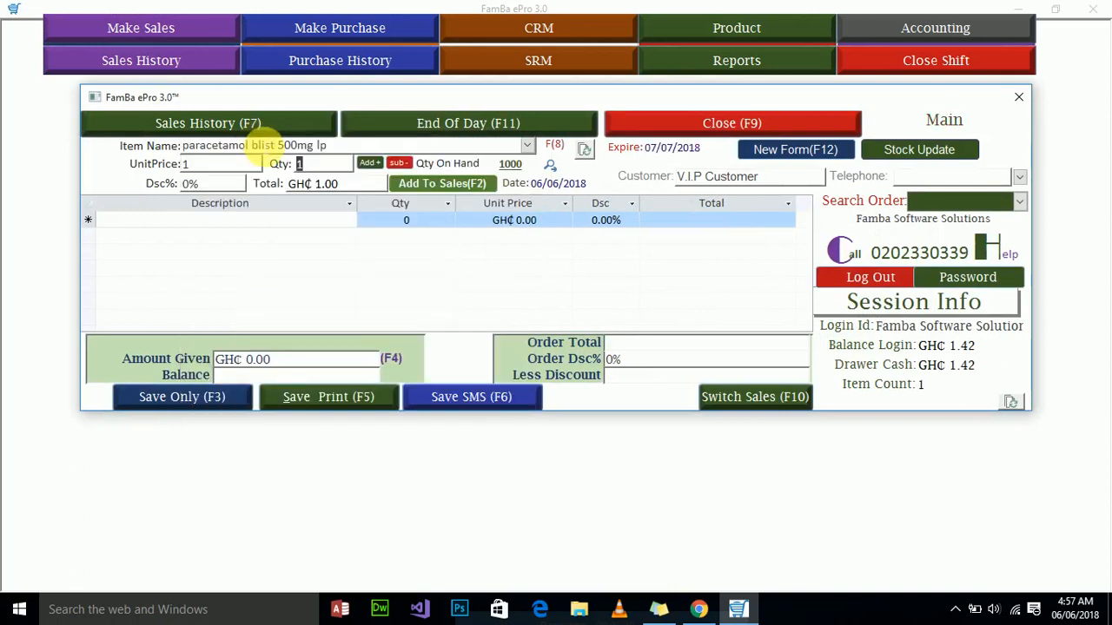
{"action": "left_click", "coordinate": [1016, 98]}
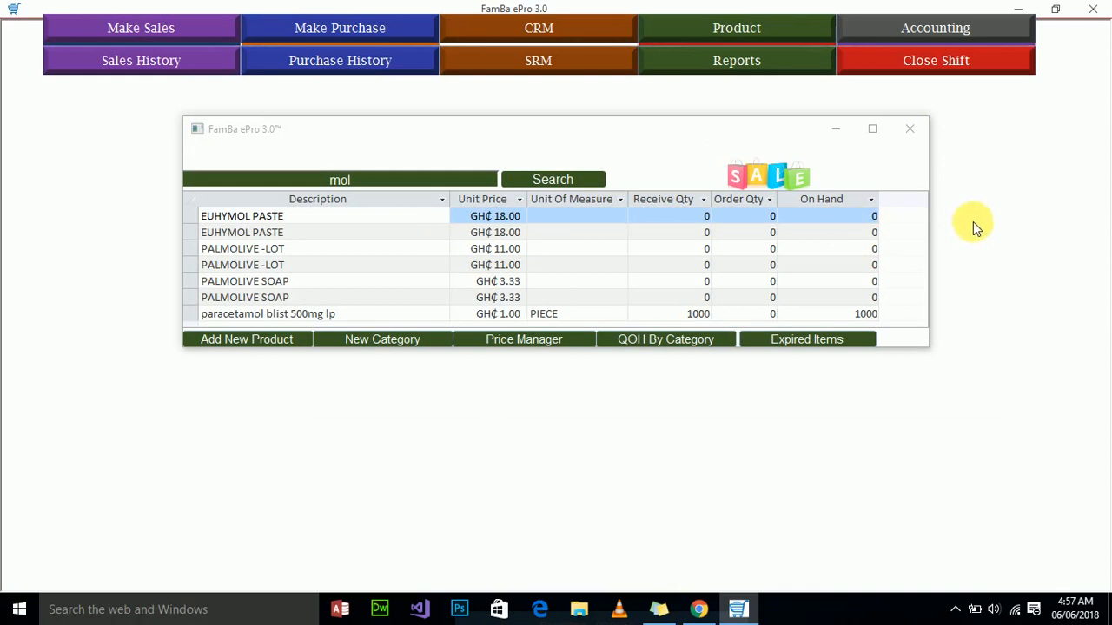
{"action": "left_click", "coordinate": [909, 132]}
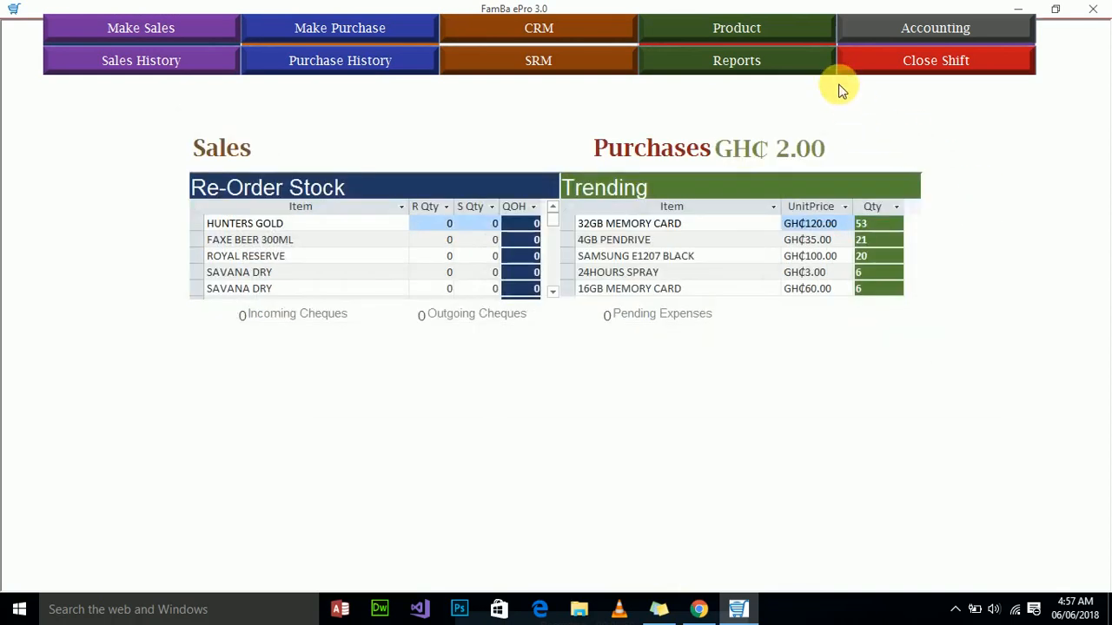
View today's sales by product from the Sales History report, accepting the default printer, and close the resulting report.
{"action": "left_click", "coordinate": [773, 59]}
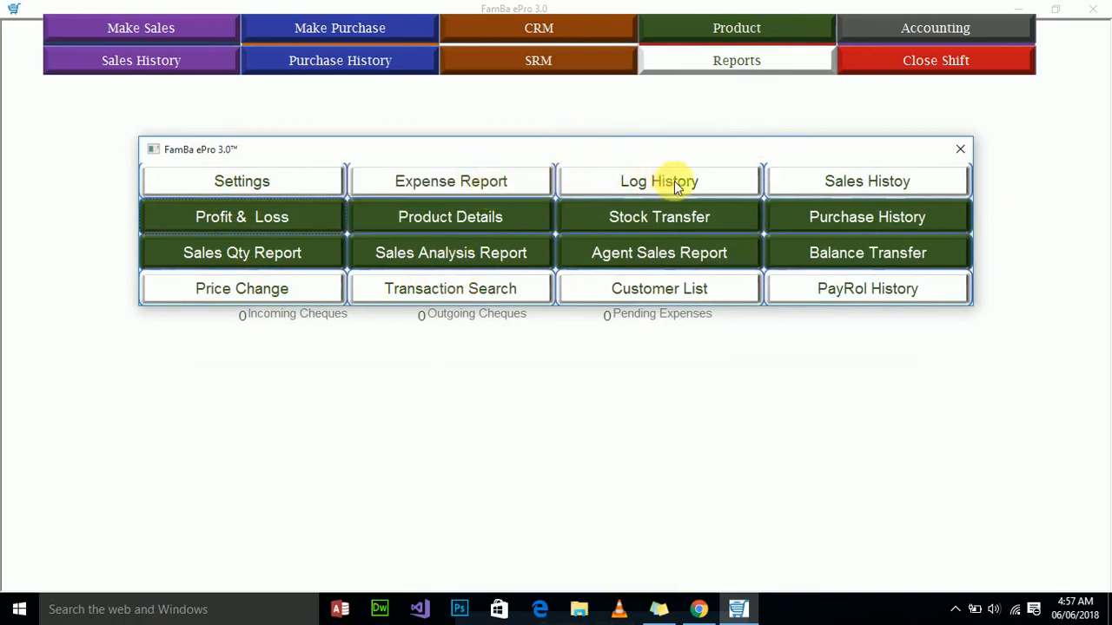
{"action": "left_click", "coordinate": [881, 186]}
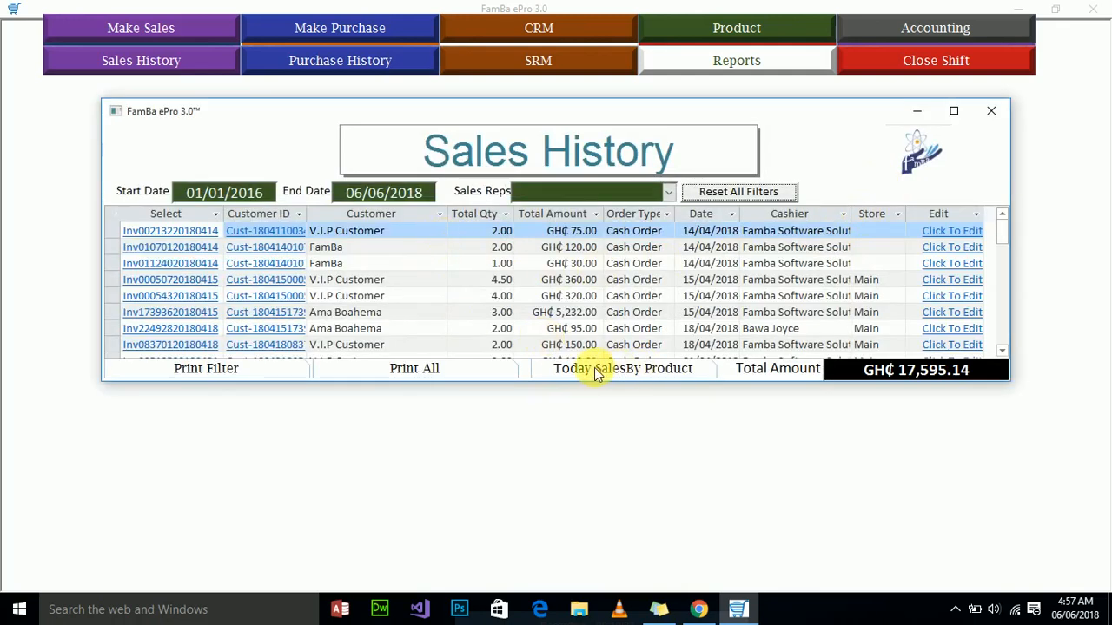
{"action": "left_click", "coordinate": [643, 370]}
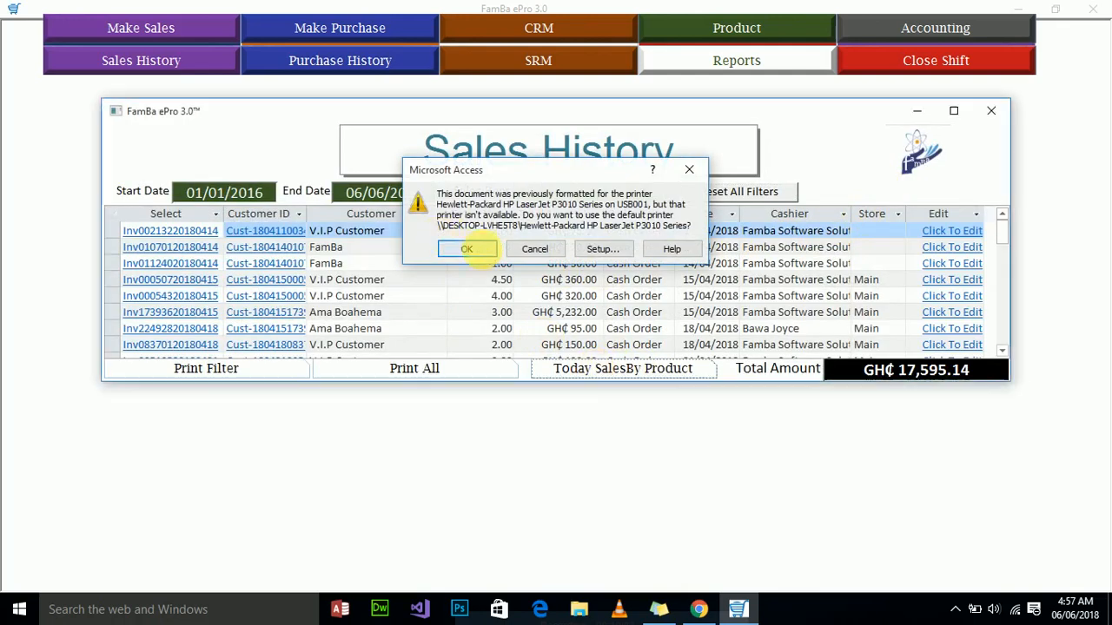
{"action": "left_click", "coordinate": [467, 249]}
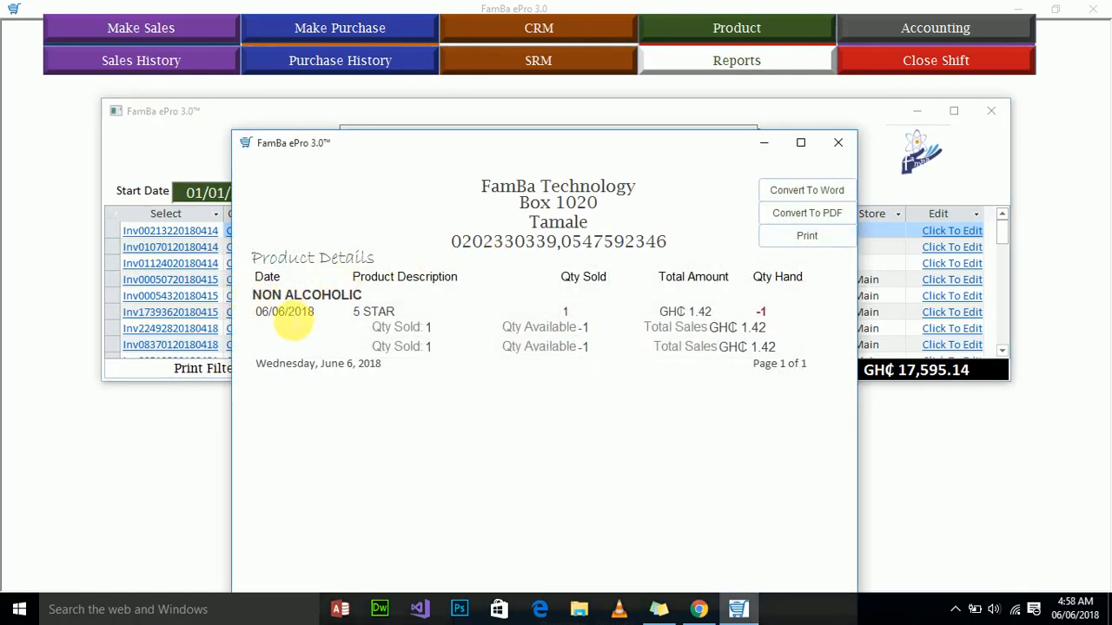
{"action": "left_click", "coordinate": [836, 143]}
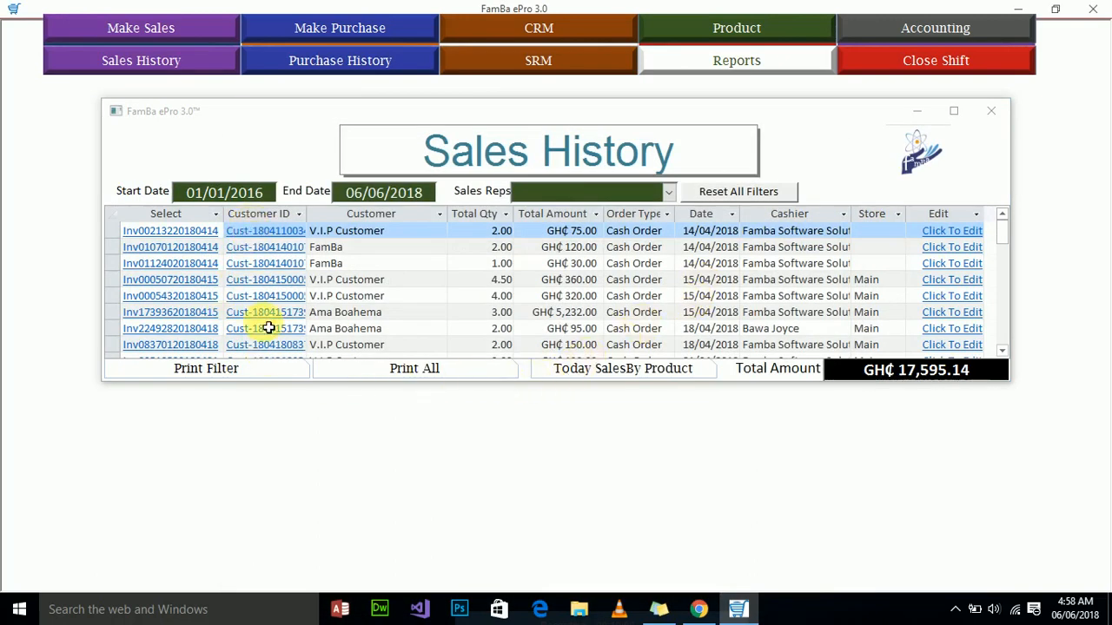
Review the filtered Sales History Report through to its totals, and close it along with the Sales History window.
{"action": "left_click", "coordinate": [228, 369]}
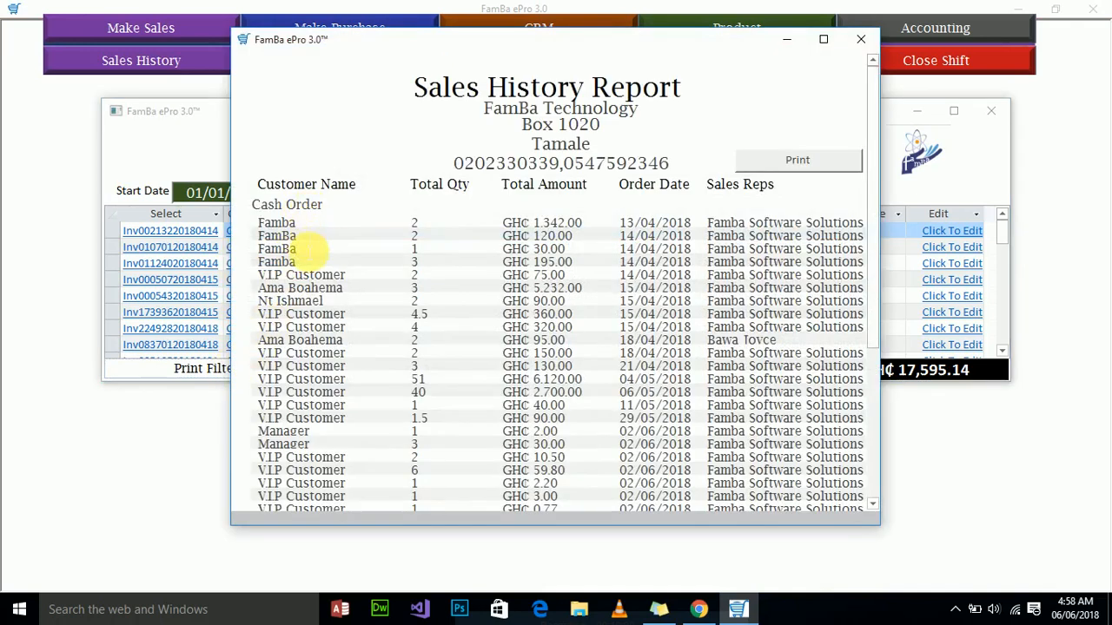
{"action": "left_click_drag", "start_coordinate": [871, 120], "coordinate": [849, 348]}
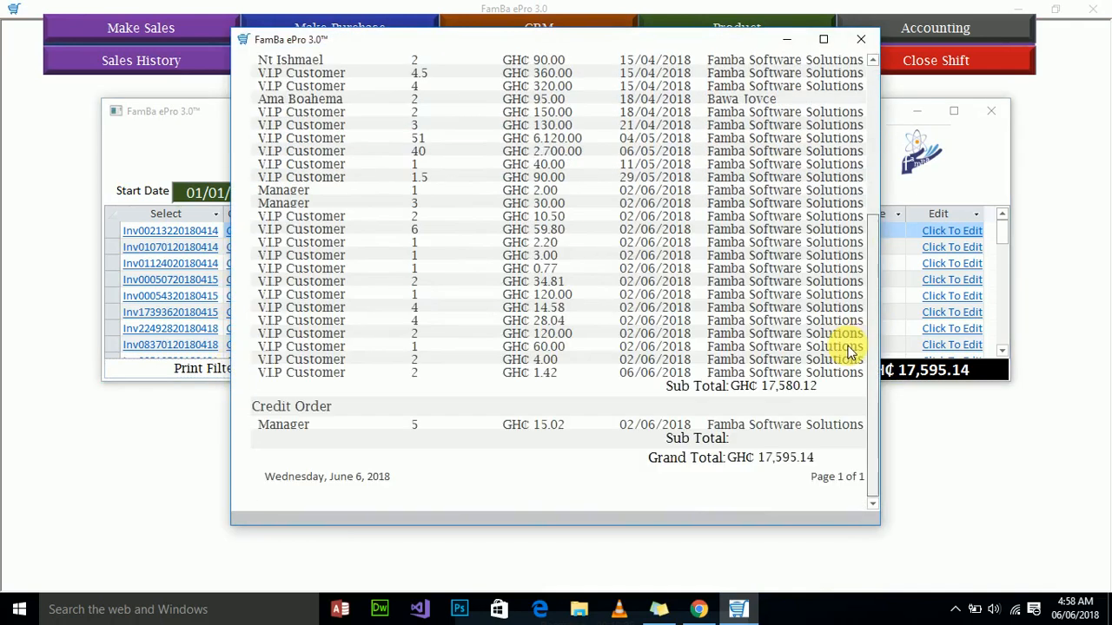
{"action": "left_click", "coordinate": [863, 41]}
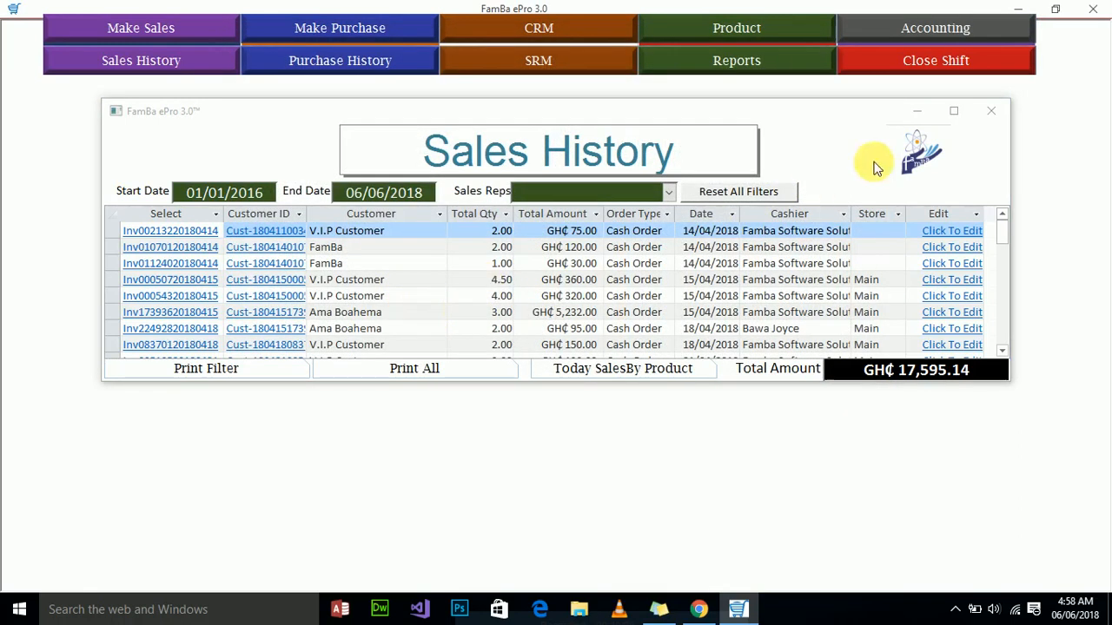
{"action": "left_click", "coordinate": [989, 112]}
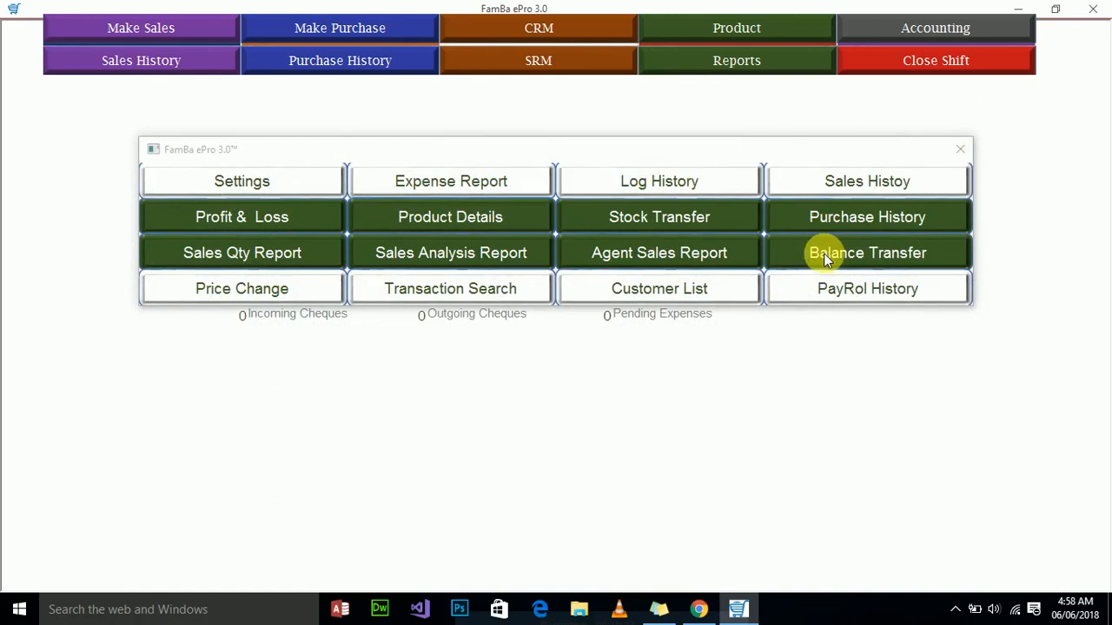
Open the log history report and filter its login entries to the employee name Famba Software Solutions.
{"action": "left_click", "coordinate": [695, 180]}
{"action": "scroll", "coordinate": [710, 280], "scroll_direction": "down", "scroll_amount": 3}
{"action": "scroll", "coordinate": [713, 280], "scroll_direction": "up", "scroll_amount": 4}
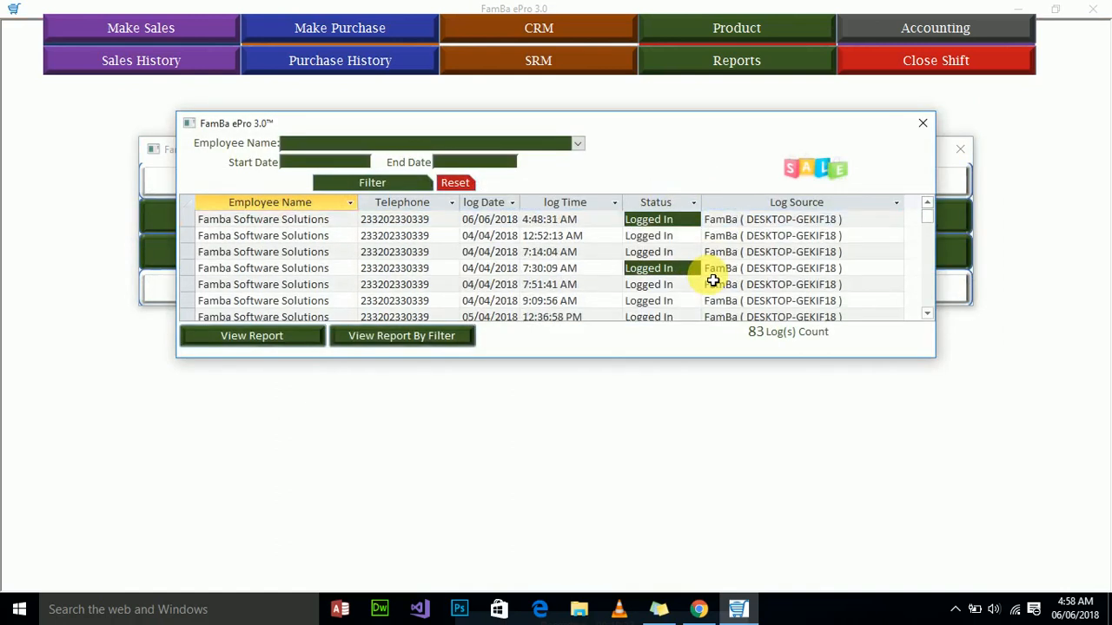
{"action": "scroll", "coordinate": [714, 281], "scroll_direction": "down", "scroll_amount": 7}
{"action": "scroll", "coordinate": [714, 281], "scroll_direction": "up", "scroll_amount": 2}
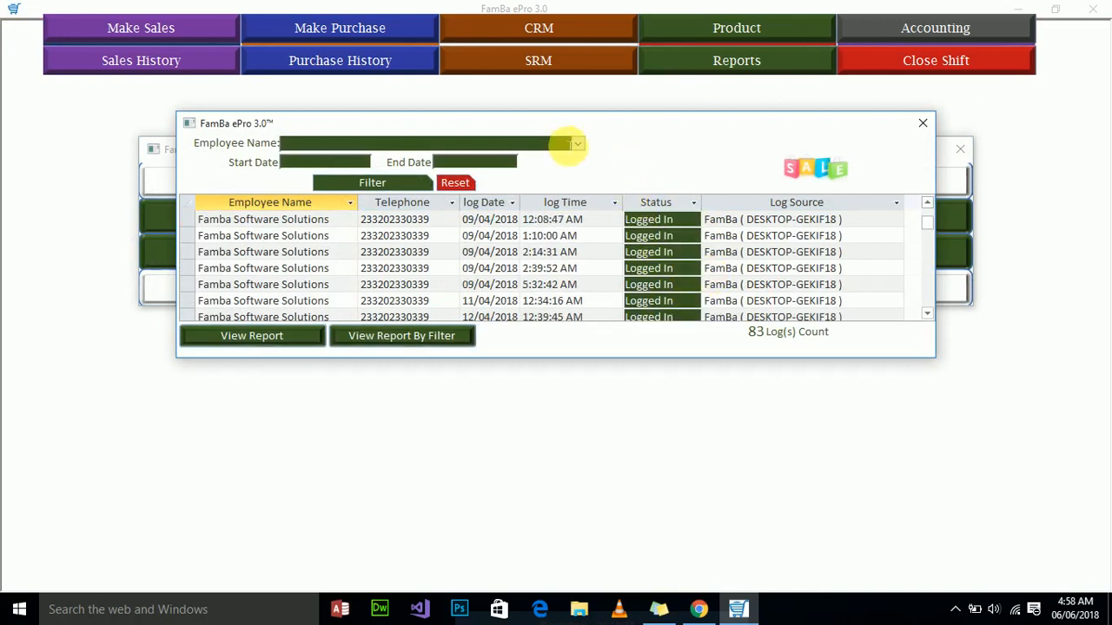
{"action": "left_click", "coordinate": [578, 144]}
{"action": "left_click", "coordinate": [507, 164]}
{"action": "scroll", "coordinate": [645, 260], "scroll_direction": "down", "scroll_amount": 10}
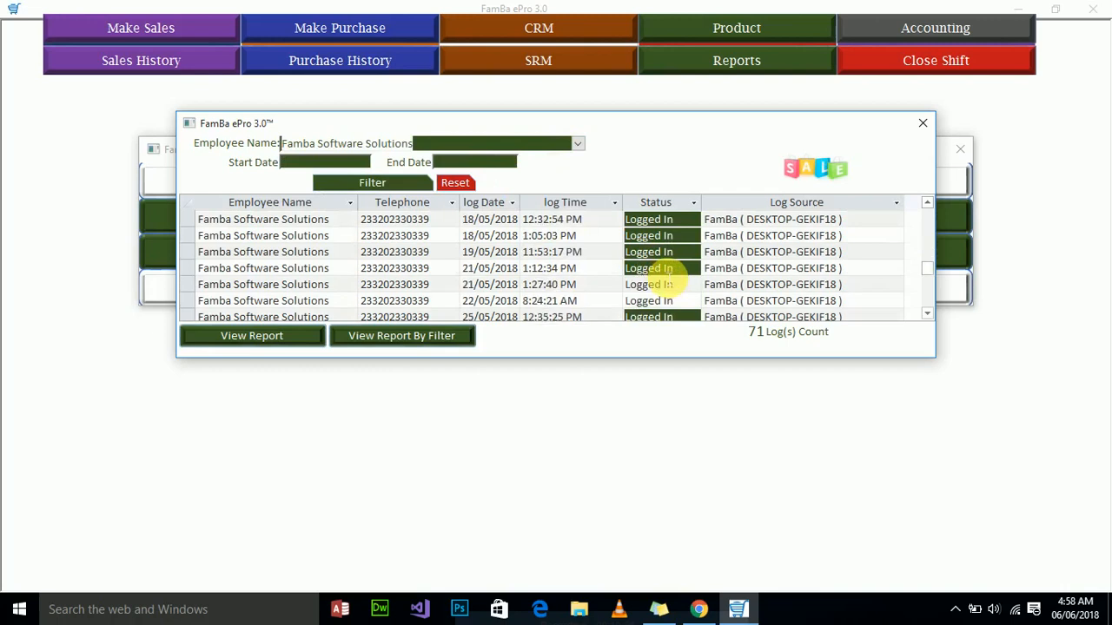
Review the log trace history report for the filtered employee, and close it along with the log history.
{"action": "left_click", "coordinate": [434, 344]}
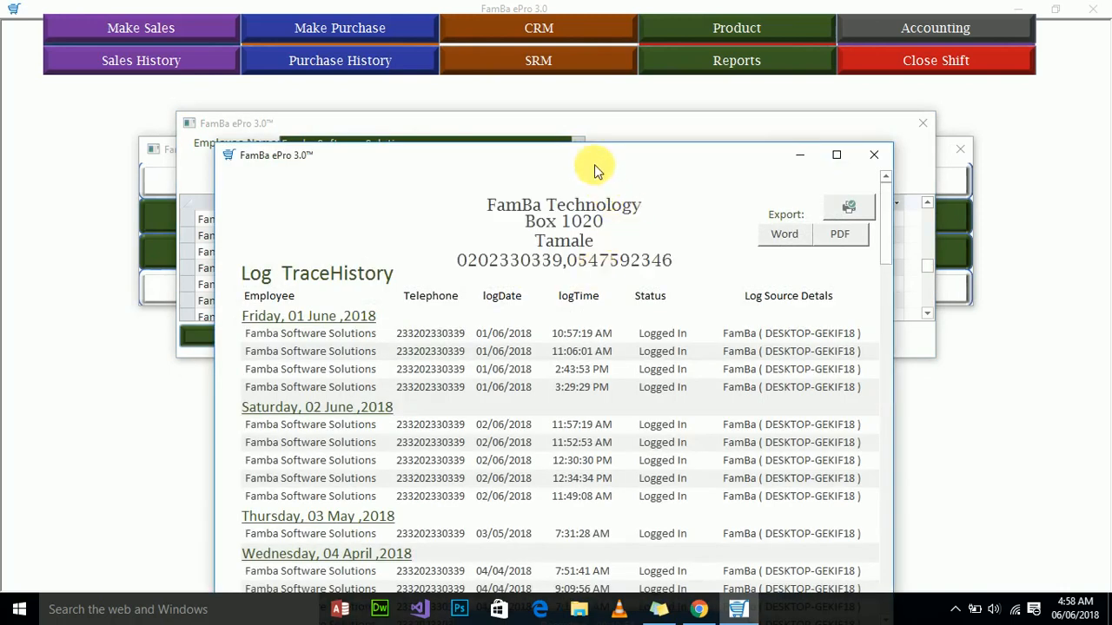
{"action": "left_click_drag", "start_coordinate": [587, 159], "coordinate": [559, 88]}
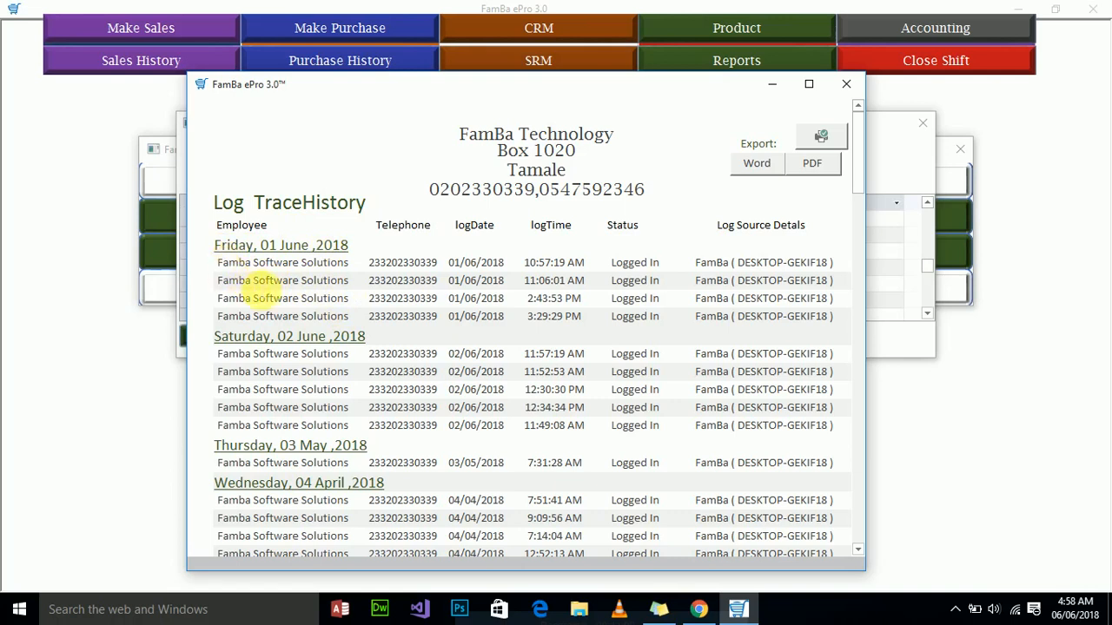
{"action": "scroll", "coordinate": [278, 298], "scroll_direction": "down", "scroll_amount": 5}
{"action": "scroll", "coordinate": [278, 295], "scroll_direction": "up", "scroll_amount": 5}
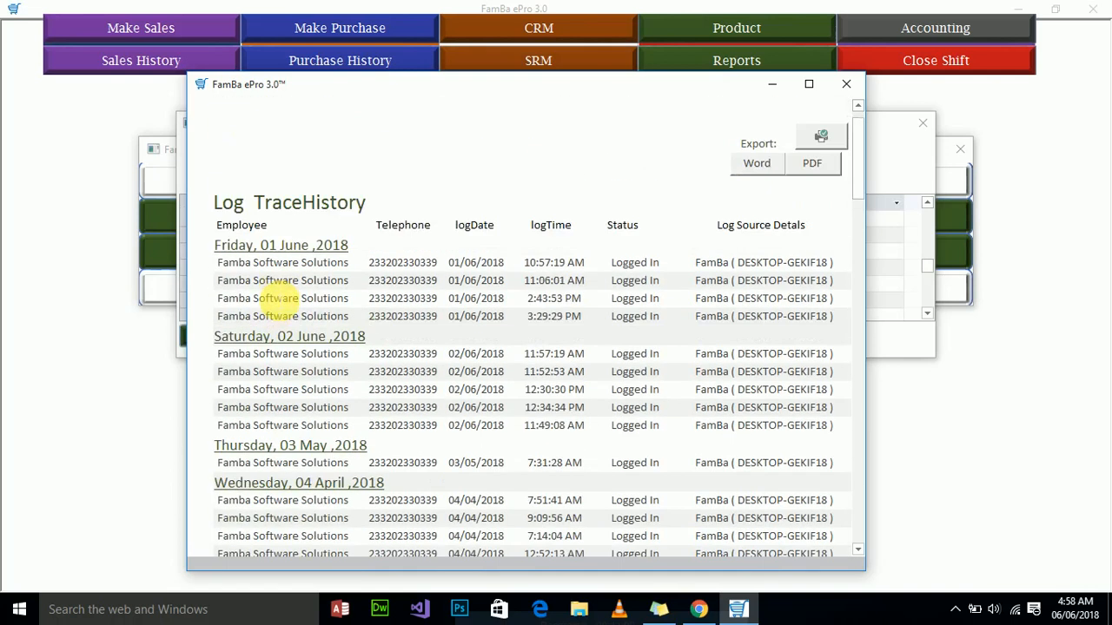
{"action": "scroll", "coordinate": [295, 297], "scroll_direction": "down", "scroll_amount": 4}
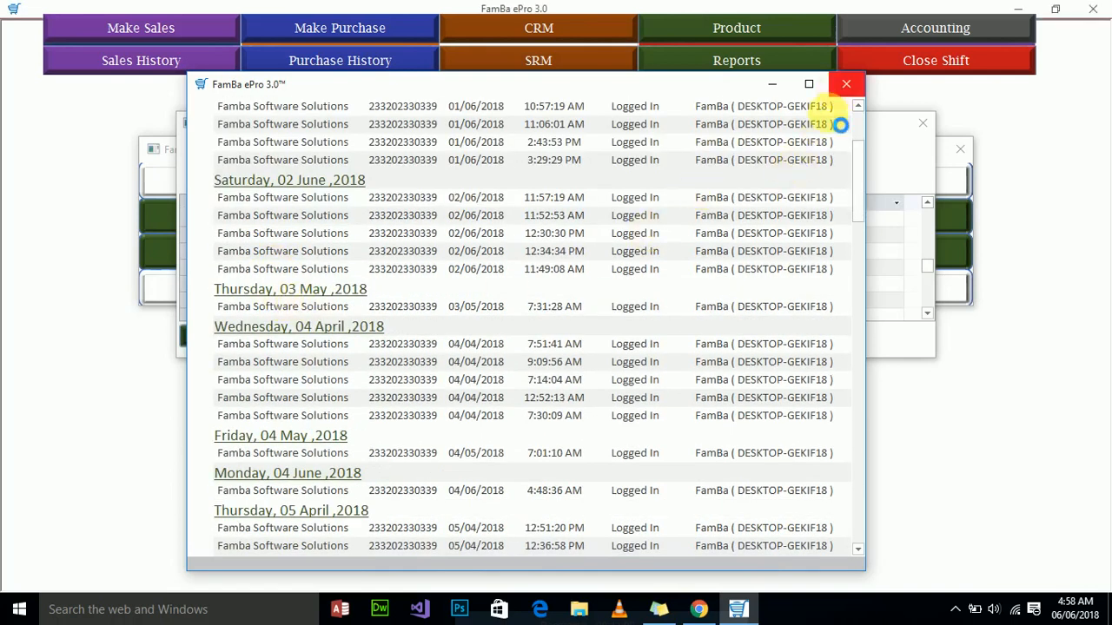
{"action": "left_click", "coordinate": [846, 84]}
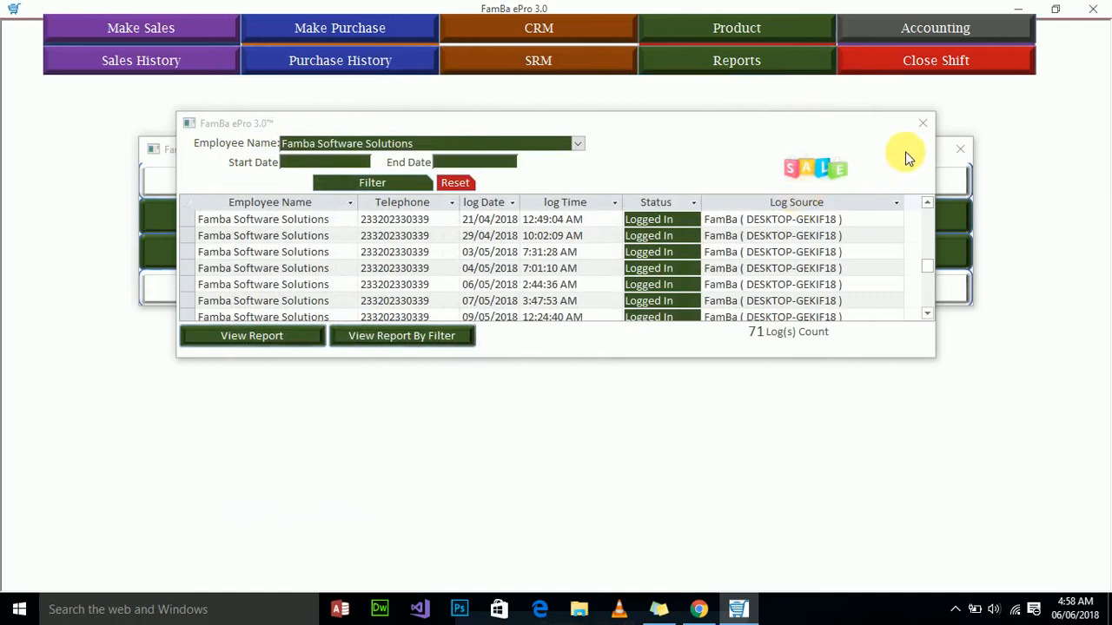
{"action": "left_click", "coordinate": [921, 127]}
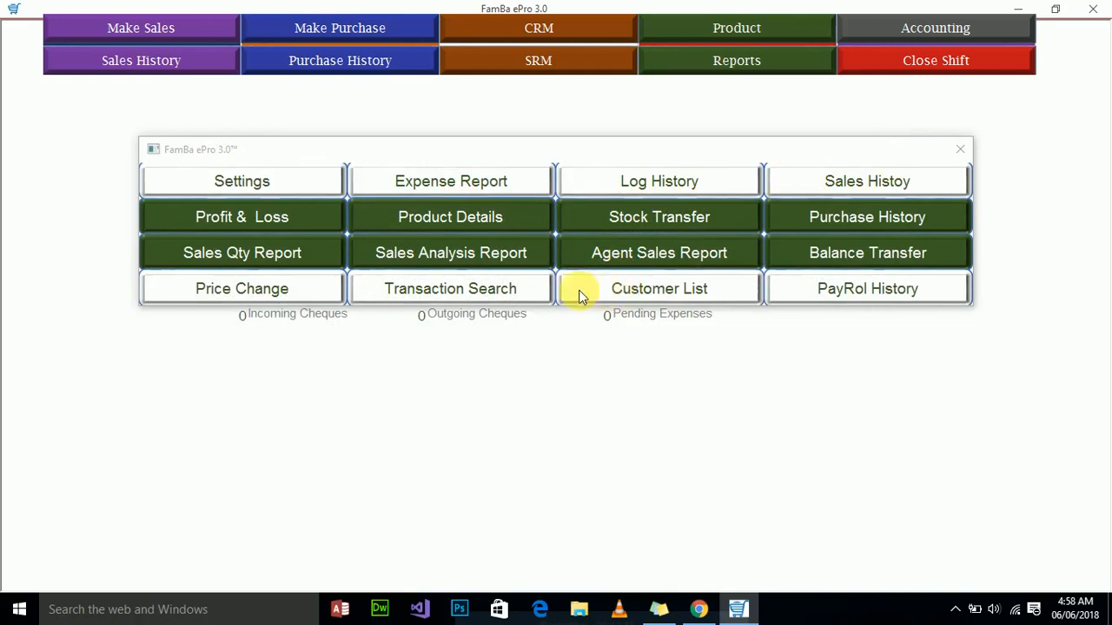
Open the full report from Product Details and examine the products, prices and on-hand quantities by category.
{"action": "left_click", "coordinate": [432, 223]}
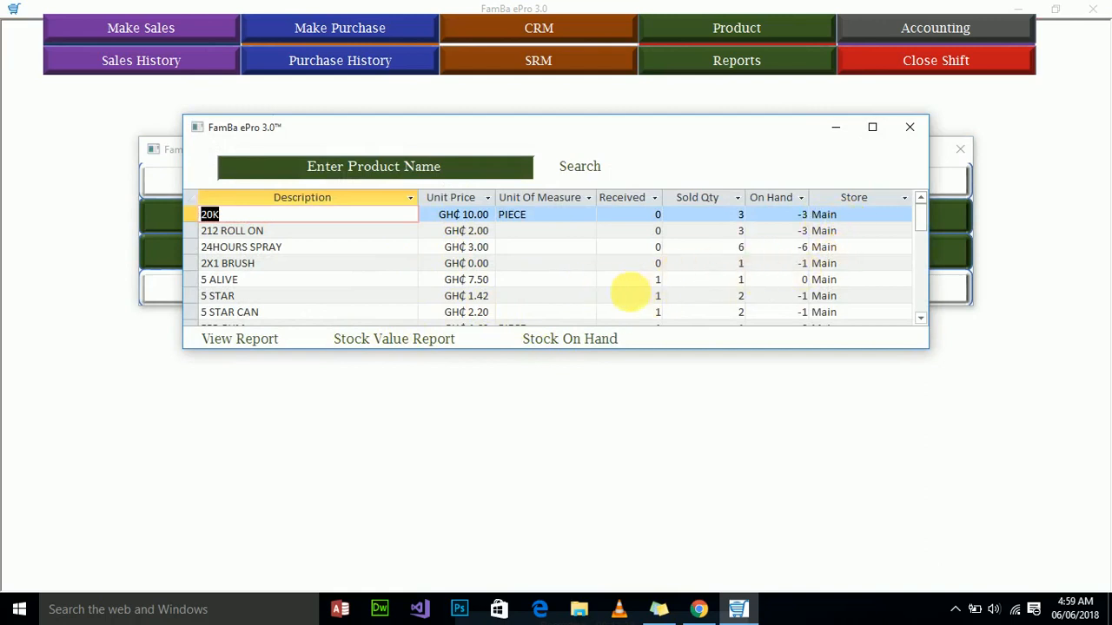
{"action": "left_click", "coordinate": [251, 341]}
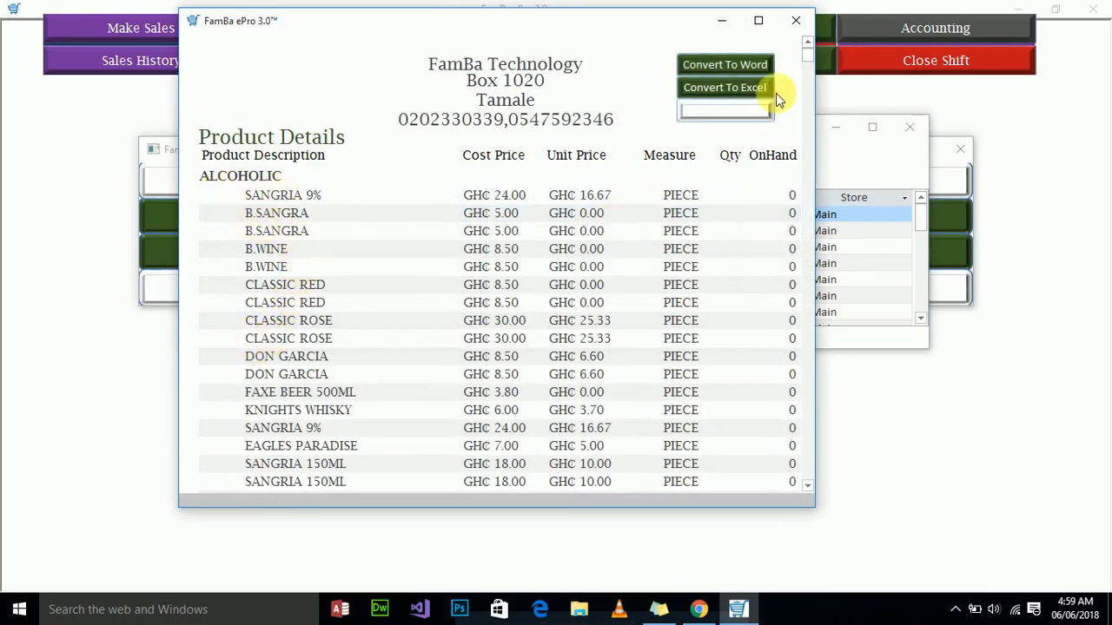
{"action": "left_click_drag", "start_coordinate": [808, 57], "coordinate": [812, 79]}
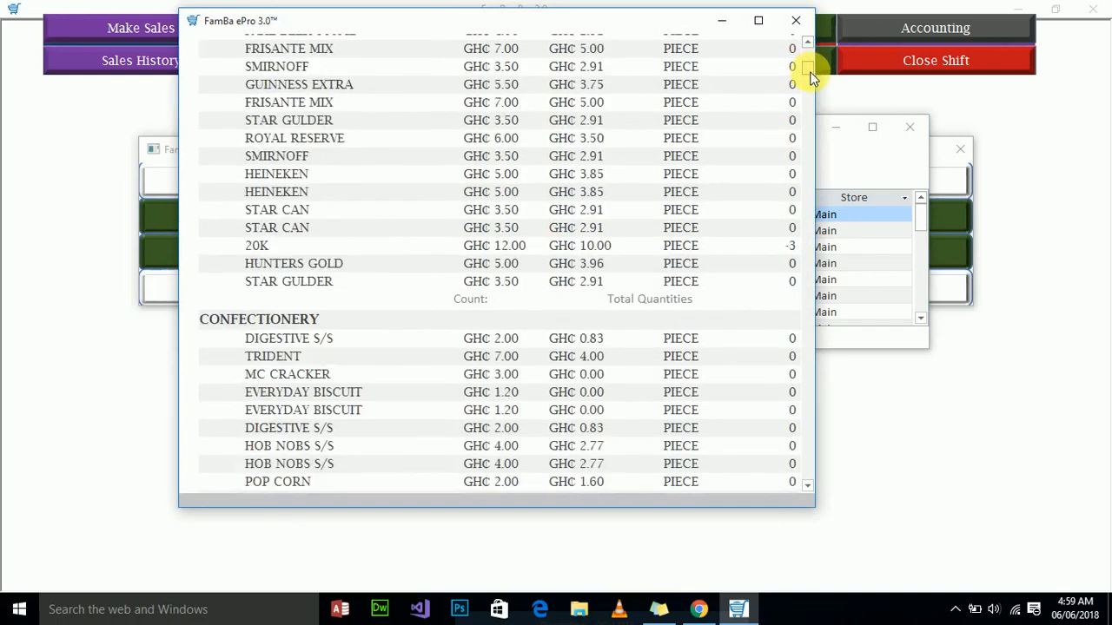
{"action": "scroll", "coordinate": [813, 78], "scroll_direction": "down", "scroll_amount": 3}
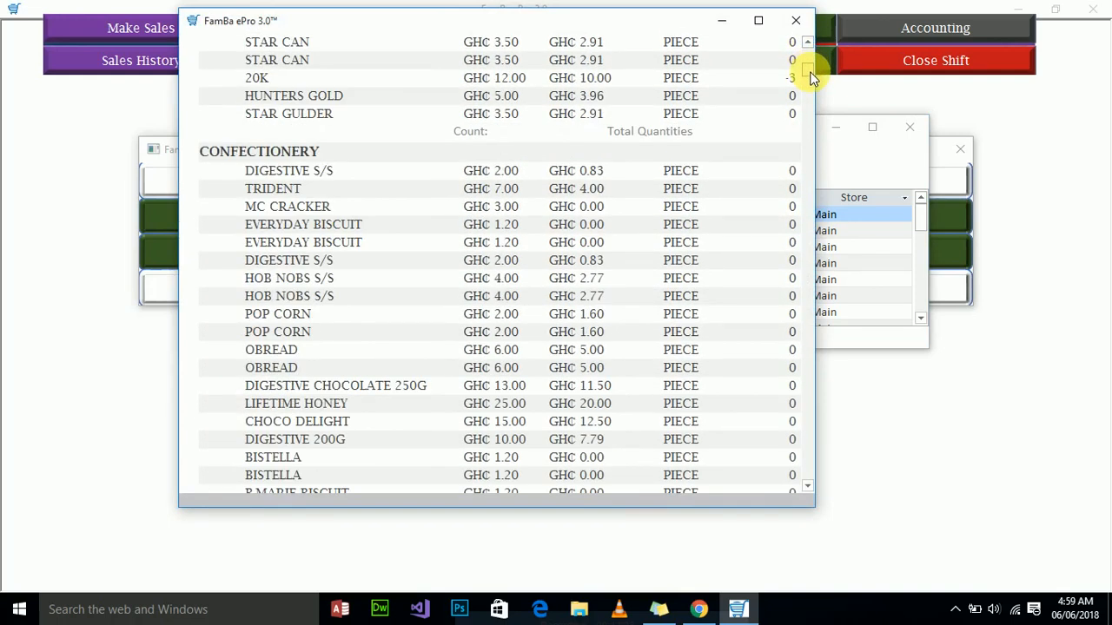
{"action": "left_click_drag", "start_coordinate": [812, 78], "coordinate": [814, 238]}
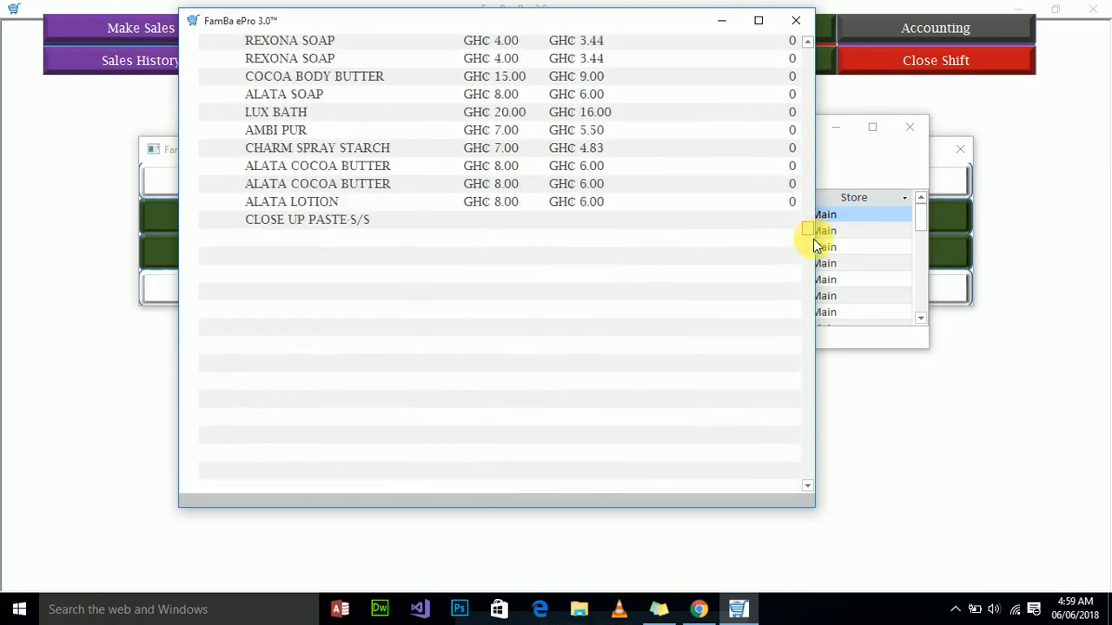
Close the full product report, and review the Stock Value Report before closing it.
{"action": "left_click", "coordinate": [794, 22]}
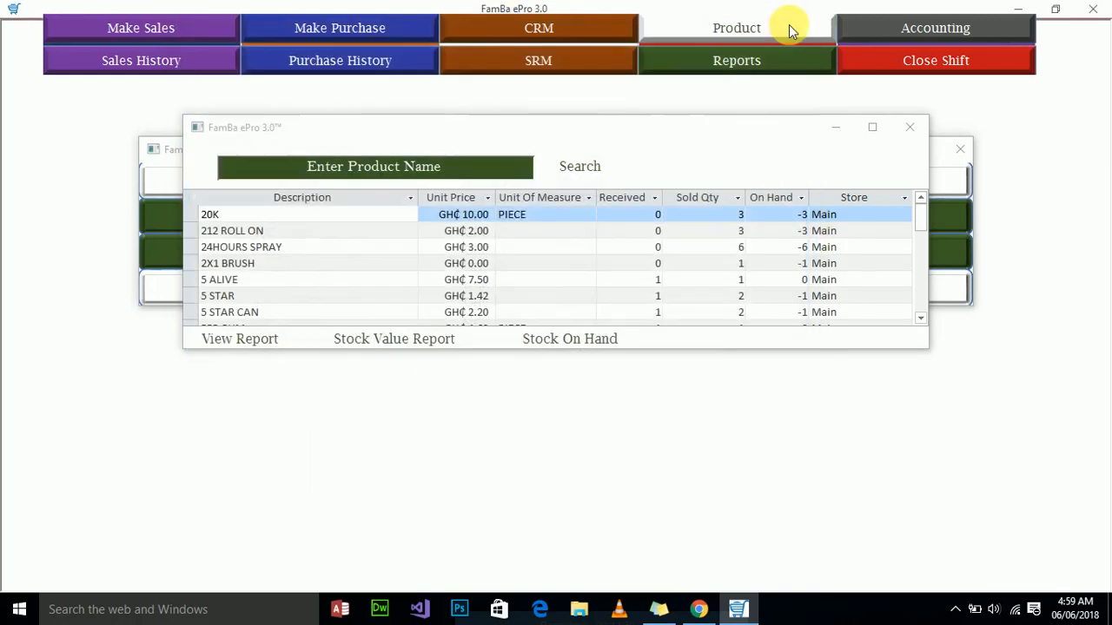
{"action": "left_click", "coordinate": [409, 337]}
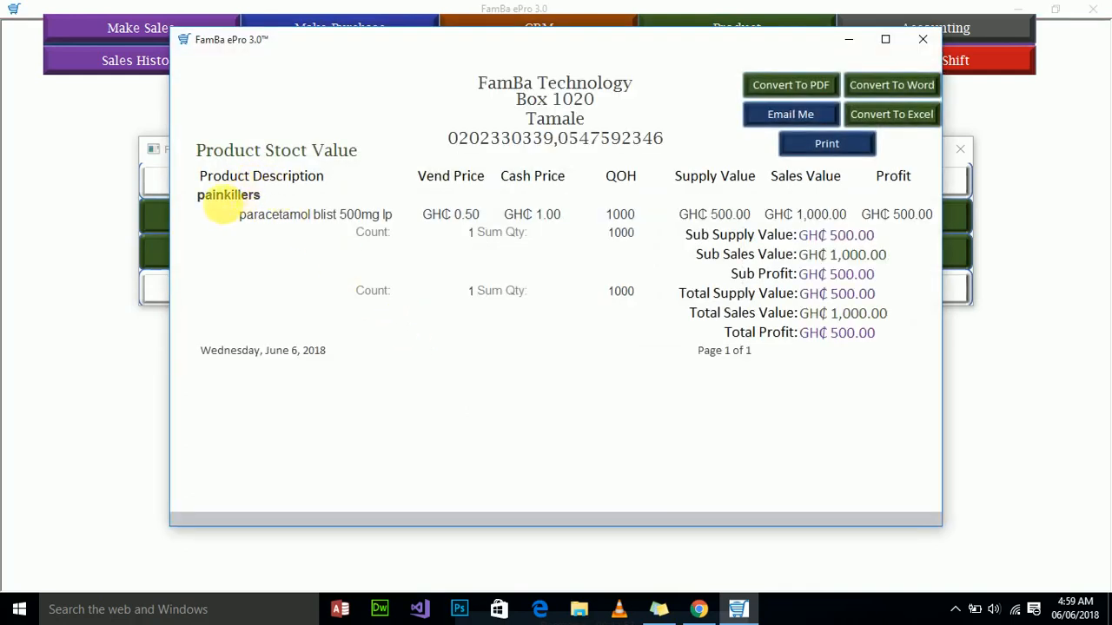
{"action": "left_click", "coordinate": [925, 39]}
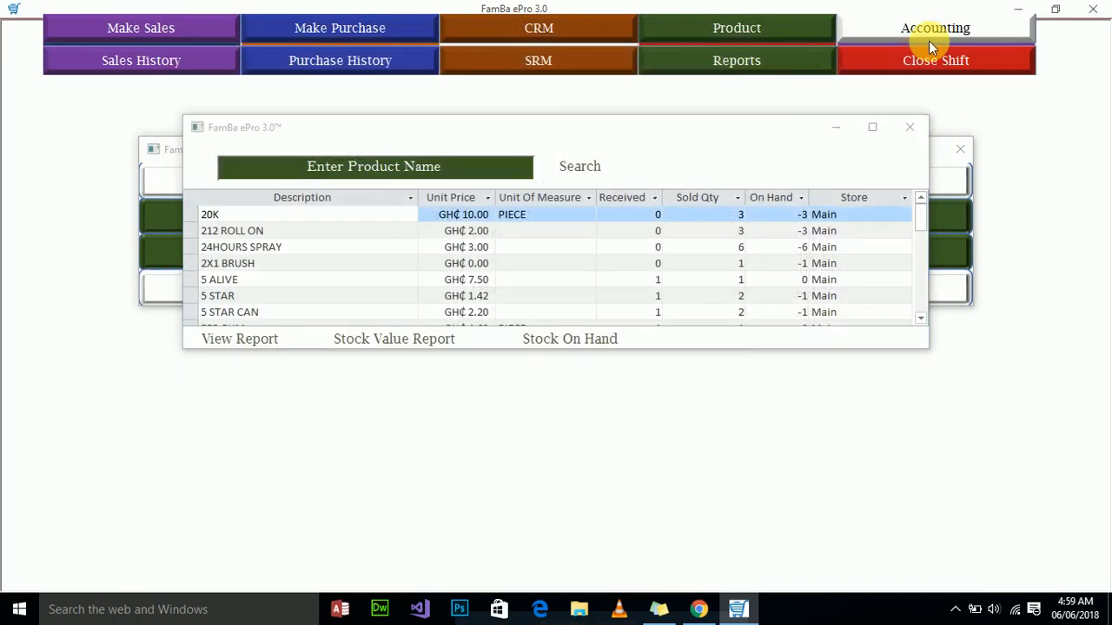
Review the Stock On Hand report, and close it along with the Product Details window.
{"action": "left_click", "coordinate": [600, 346]}
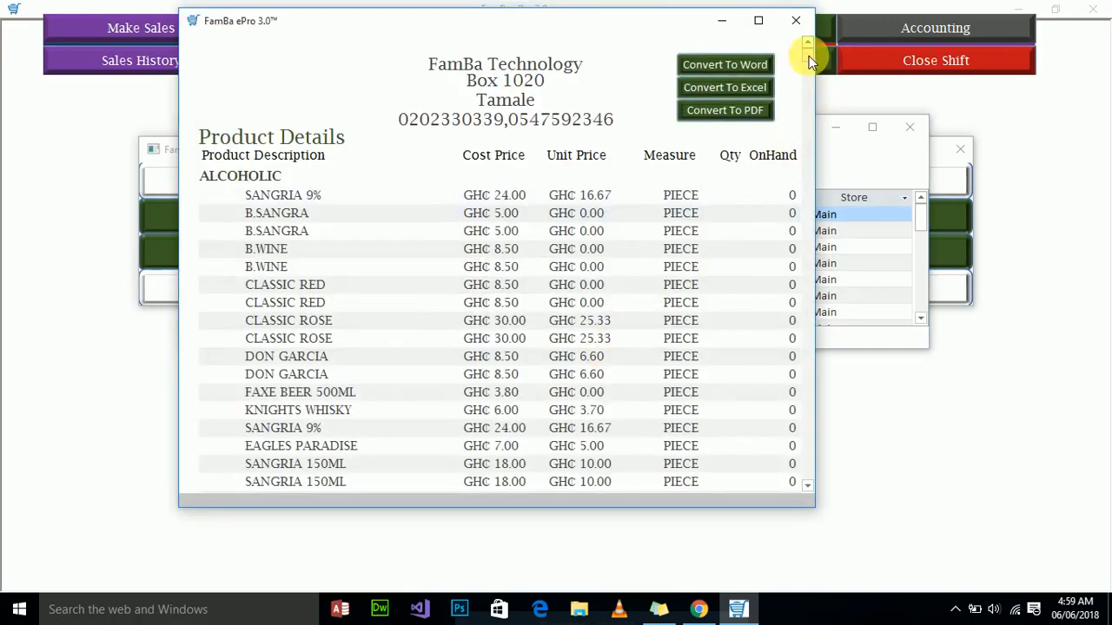
{"action": "left_click_drag", "start_coordinate": [808, 56], "coordinate": [807, 171]}
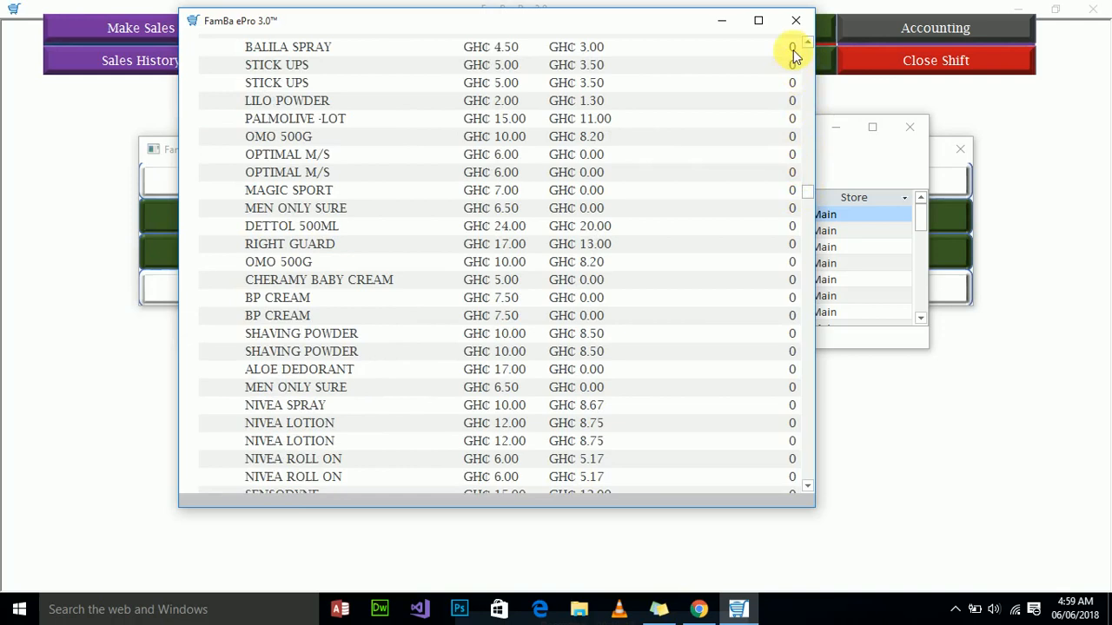
{"action": "left_click", "coordinate": [796, 20]}
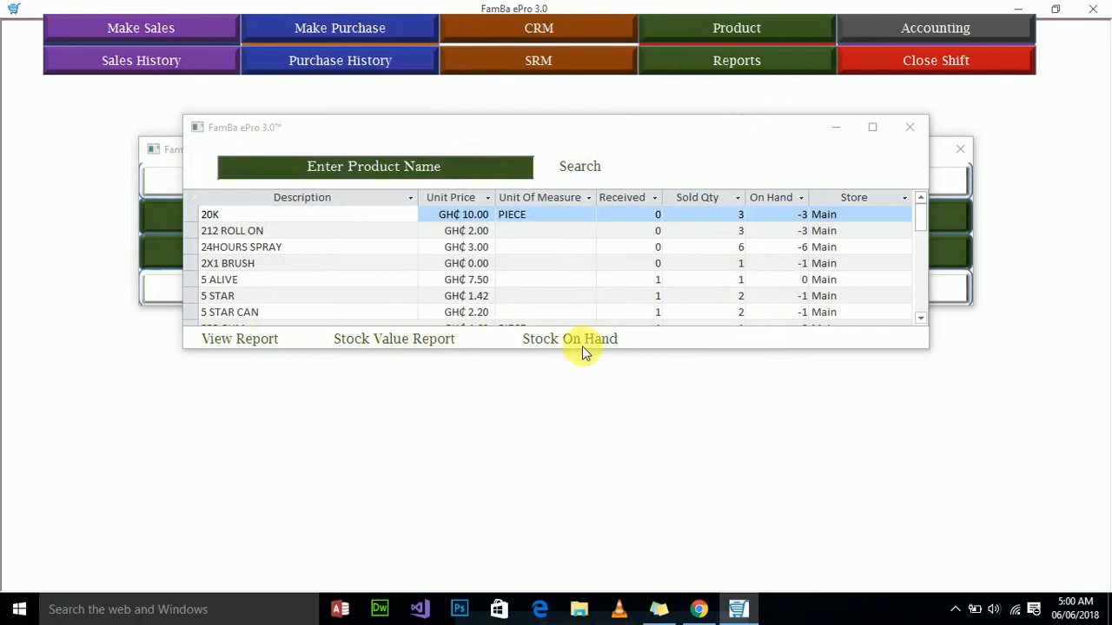
{"action": "left_click", "coordinate": [910, 127]}
Open the Profit & Loss report for the period from 01/06/2018 to 06/06/2018.
{"action": "left_click", "coordinate": [267, 222]}
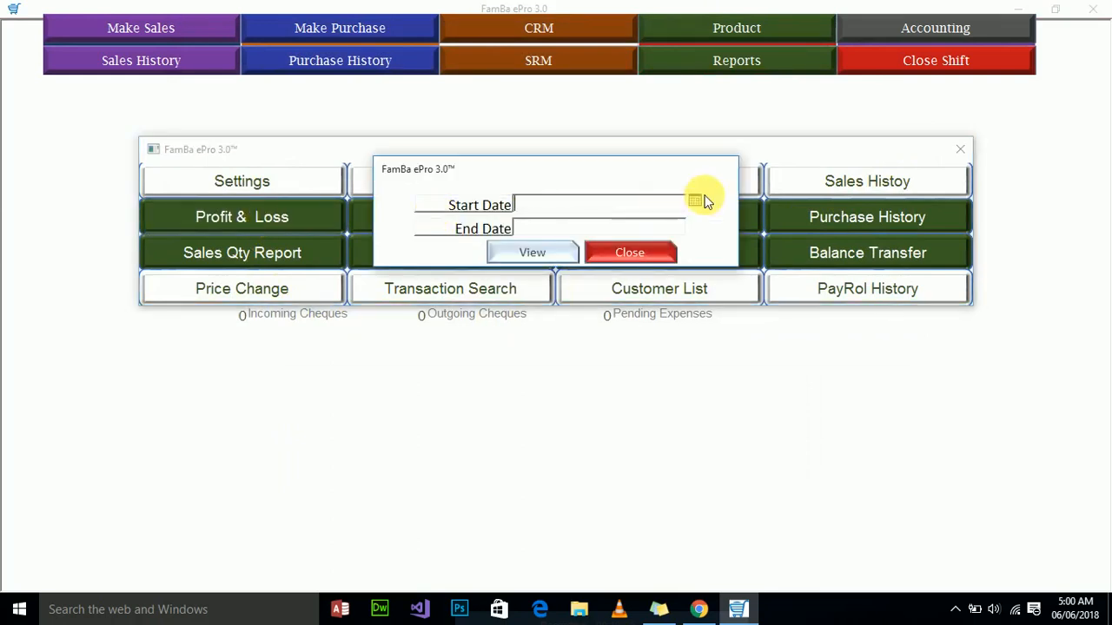
{"action": "left_click", "coordinate": [698, 201]}
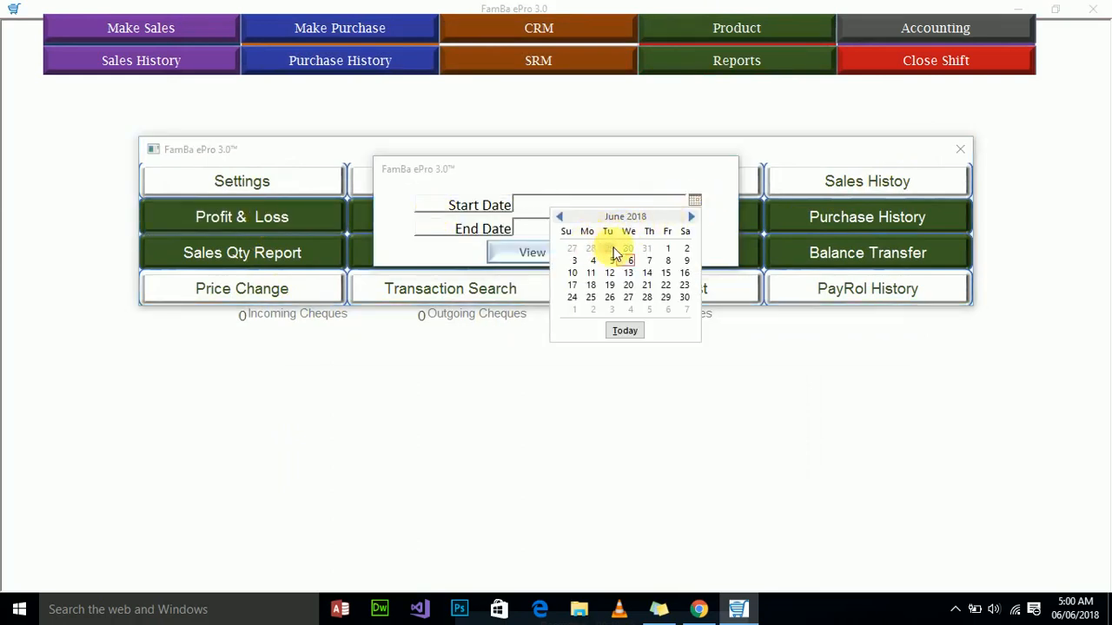
{"action": "left_click", "coordinate": [658, 246]}
{"action": "left_click", "coordinate": [696, 225]}
{"action": "left_click", "coordinate": [618, 351]}
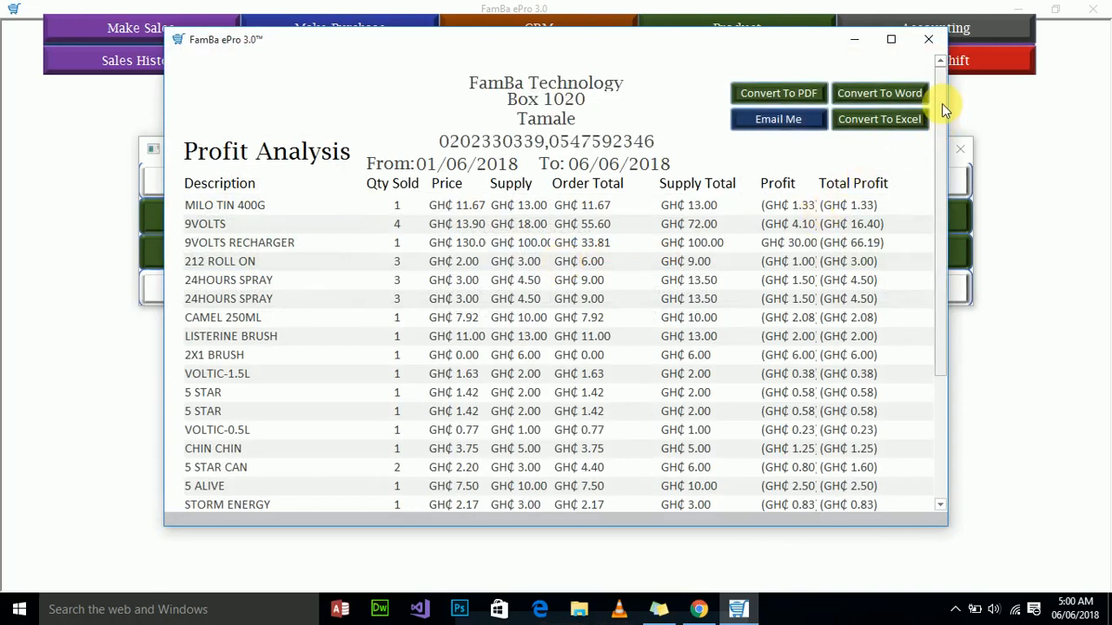
Review the Profit Analysis report through to its totals, and close it along with the date range dialog.
{"action": "scroll", "coordinate": [932, 208], "scroll_direction": "down", "scroll_amount": 3}
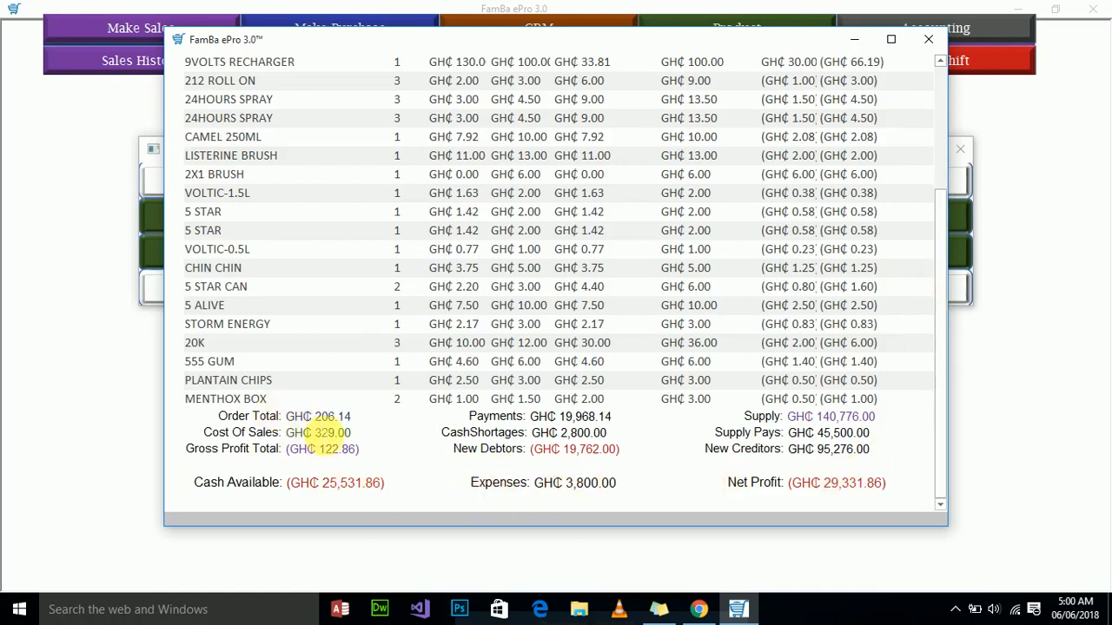
{"action": "left_click", "coordinate": [923, 39]}
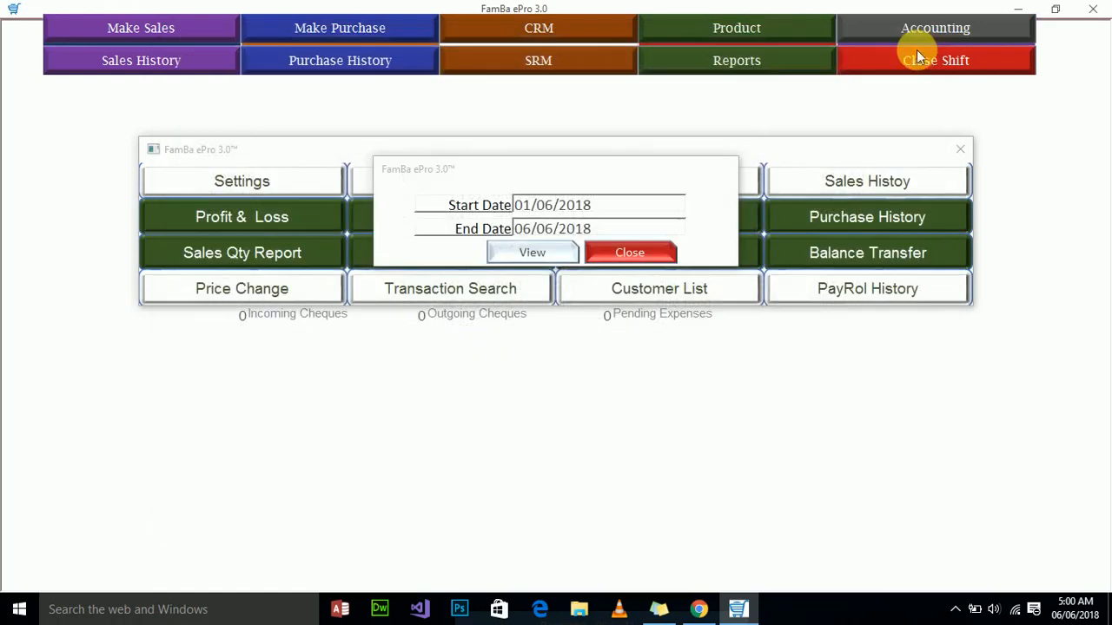
{"action": "left_click", "coordinate": [631, 253]}
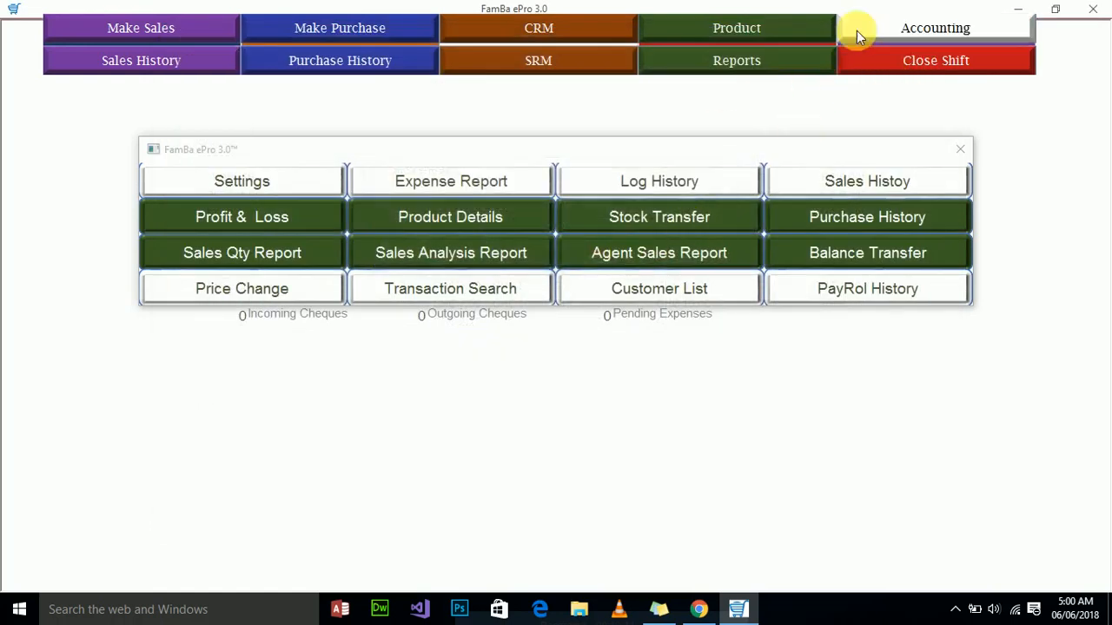
Examine the Make Expense form in Accounting with Capital Expenses as the expense type, and close it without saving.
{"action": "left_click", "coordinate": [873, 28]}
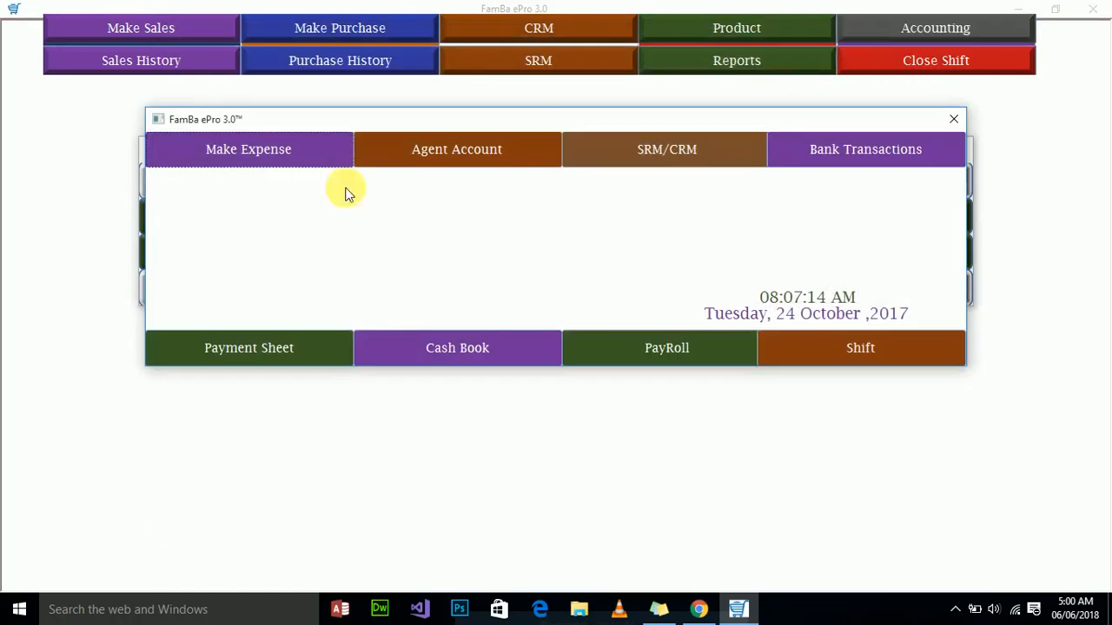
{"action": "left_click", "coordinate": [235, 162]}
{"action": "left_click", "coordinate": [482, 231]}
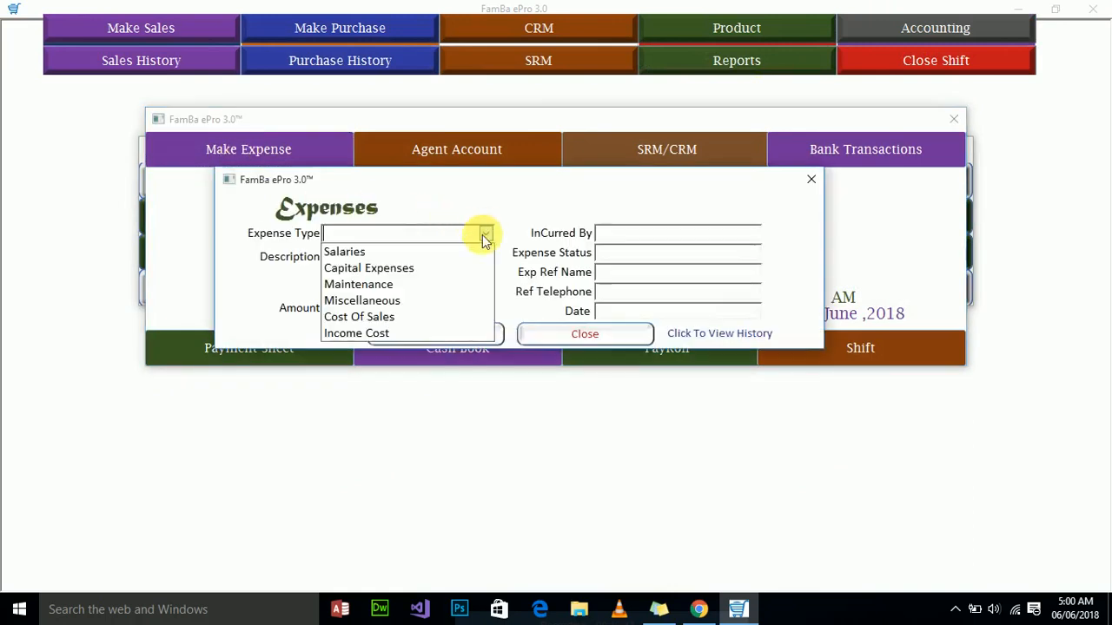
{"action": "left_click", "coordinate": [463, 268]}
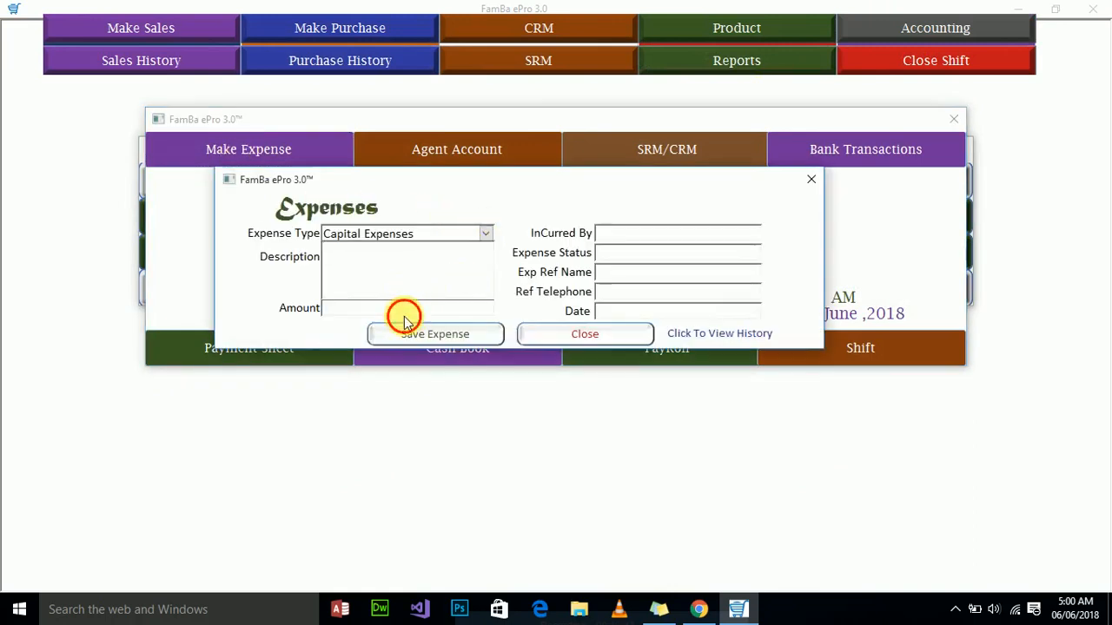
{"action": "left_click", "coordinate": [613, 234]}
{"action": "left_click", "coordinate": [620, 275]}
{"action": "left_click", "coordinate": [618, 294]}
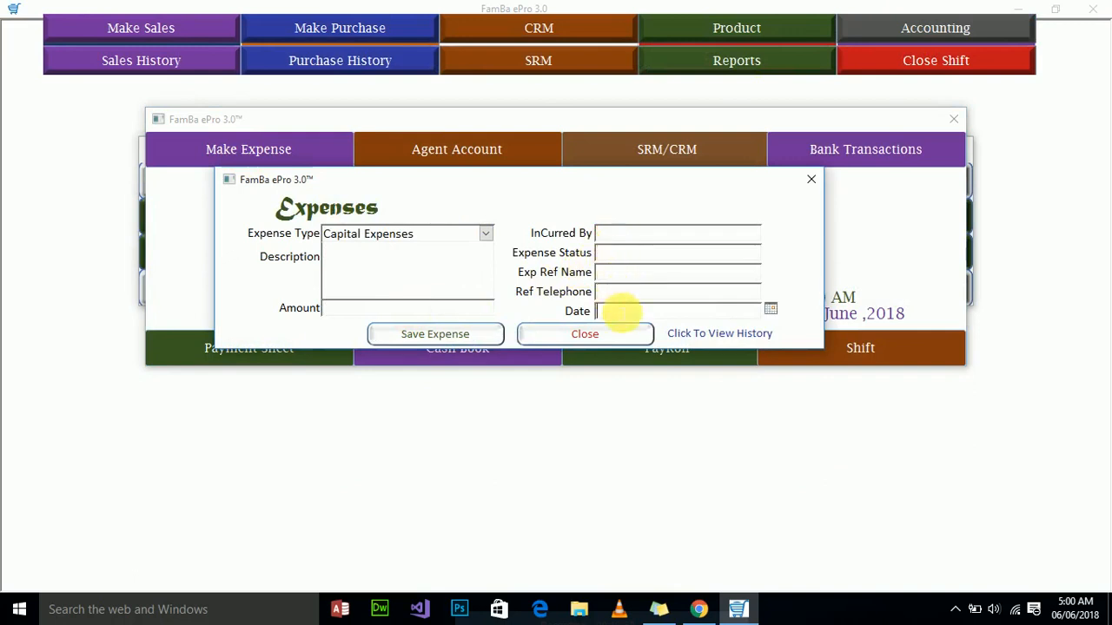
{"action": "left_click", "coordinate": [810, 179]}
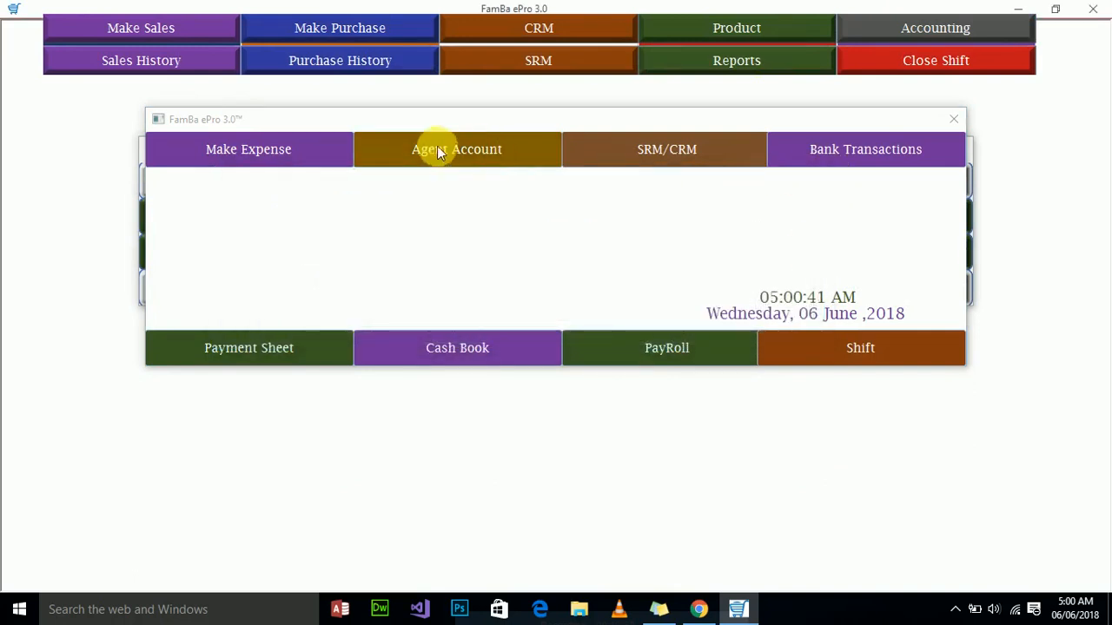
Examine Agent Account and its new transaction form with Famba Software Solutions as the agent, and close both without recording a transaction.
{"action": "left_click", "coordinate": [492, 150]}
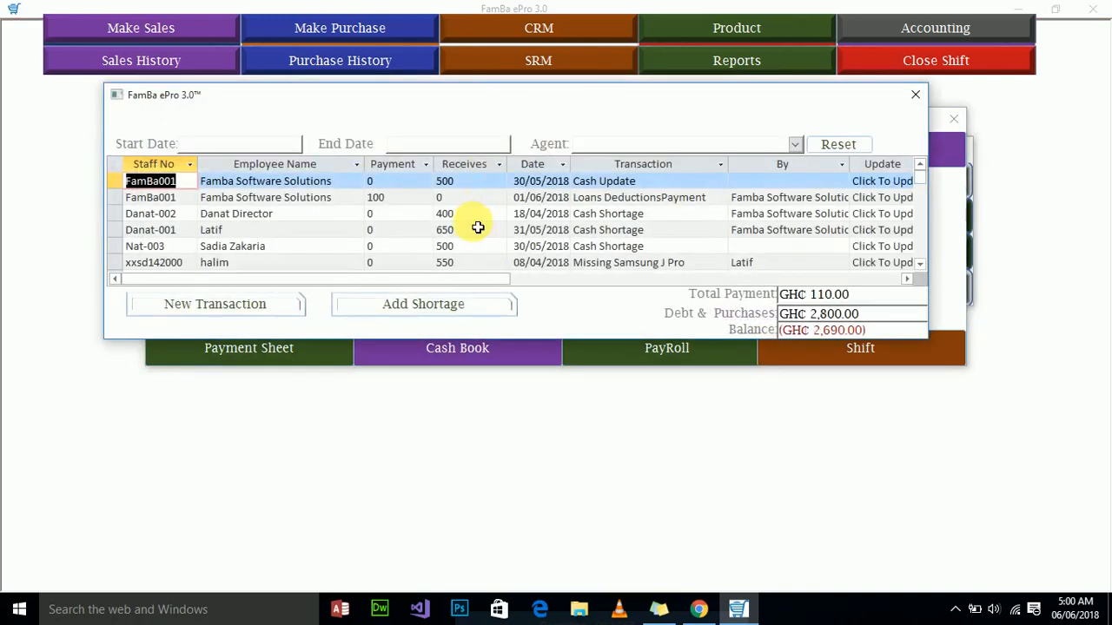
{"action": "left_click", "coordinate": [265, 306]}
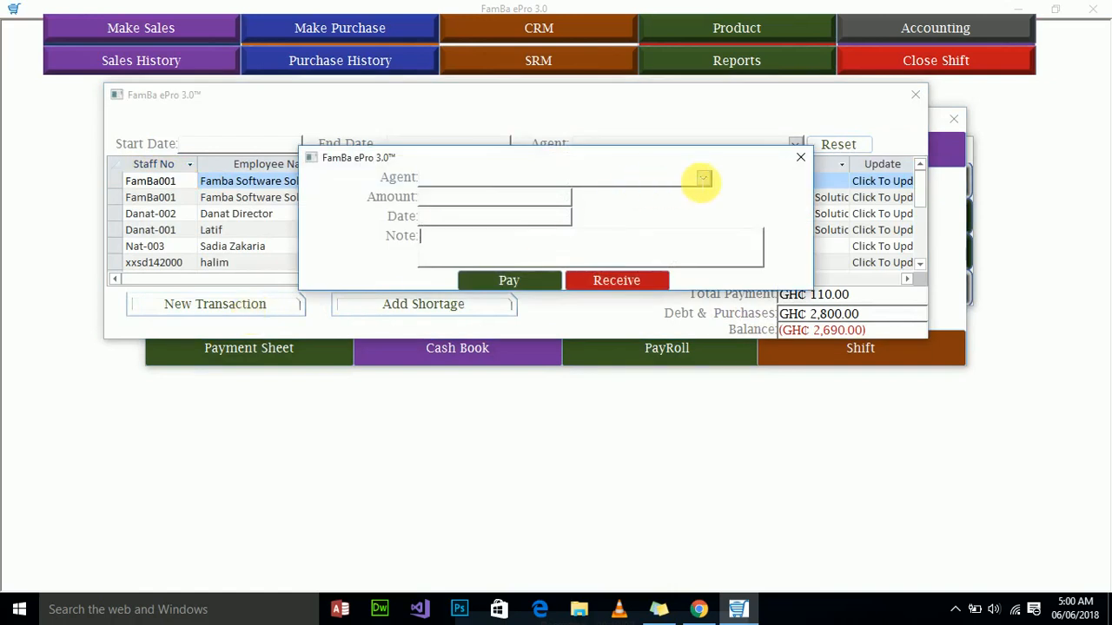
{"action": "left_click", "coordinate": [702, 177]}
{"action": "left_click", "coordinate": [619, 228]}
{"action": "left_click", "coordinate": [495, 213]}
{"action": "left_click", "coordinate": [508, 246]}
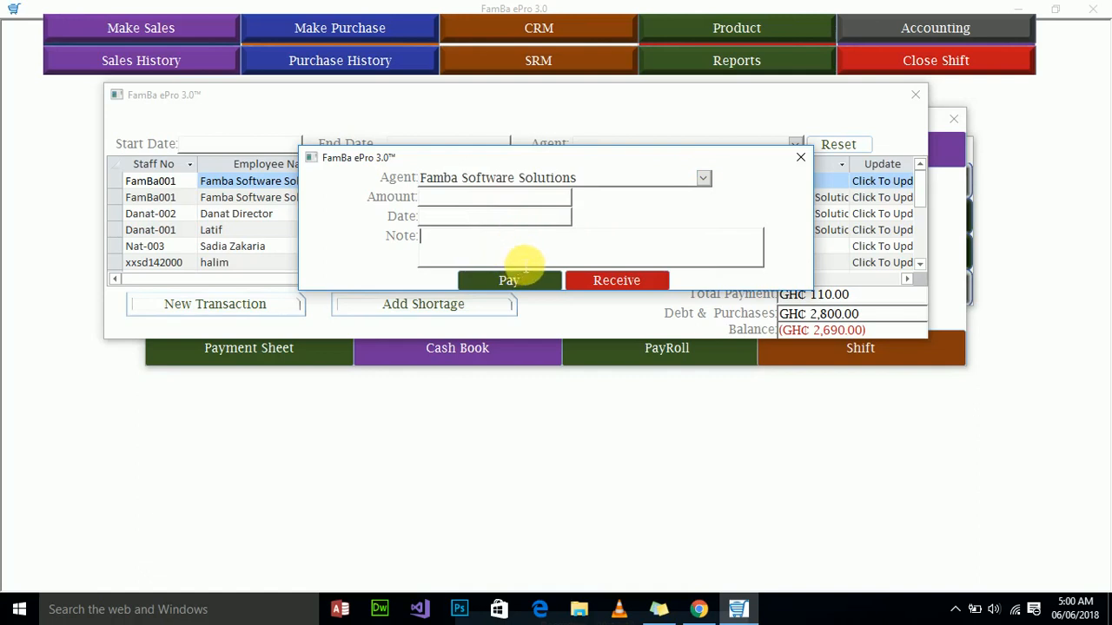
{"action": "left_click", "coordinate": [799, 157]}
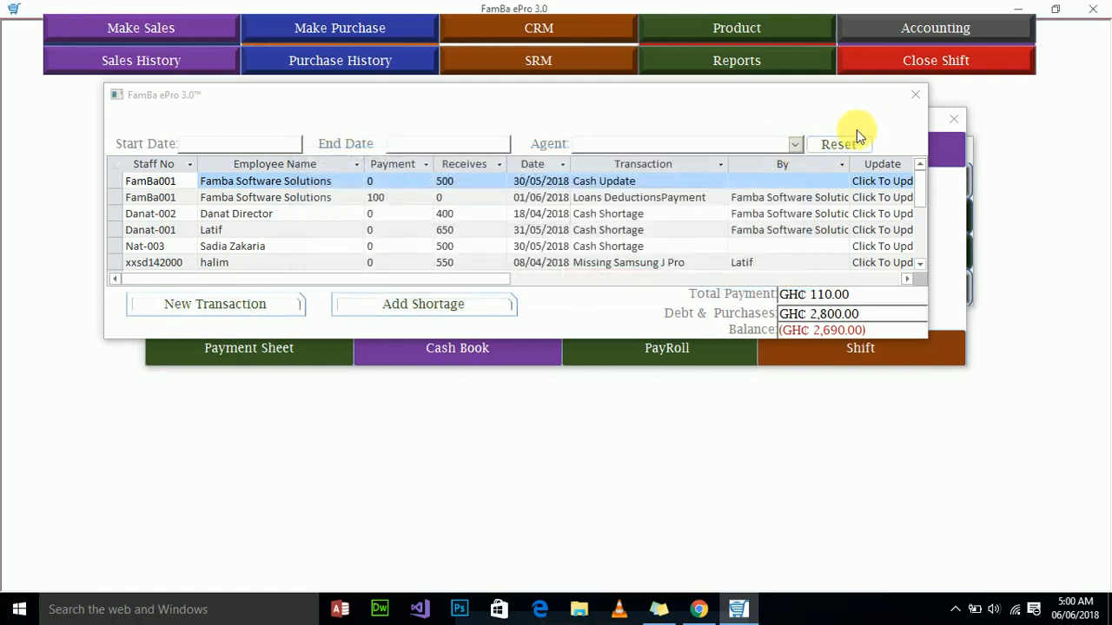
{"action": "left_click", "coordinate": [914, 94]}
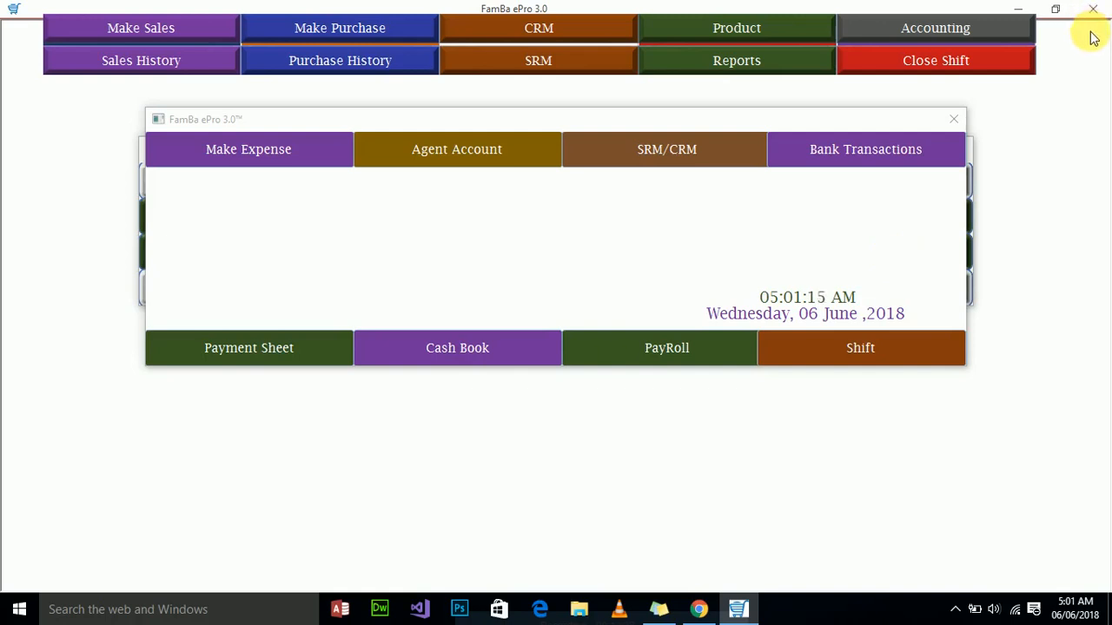
Review the cash statement in the Cash Book and look at the Payment Sheet, closing each one.
{"action": "left_click", "coordinate": [458, 343]}
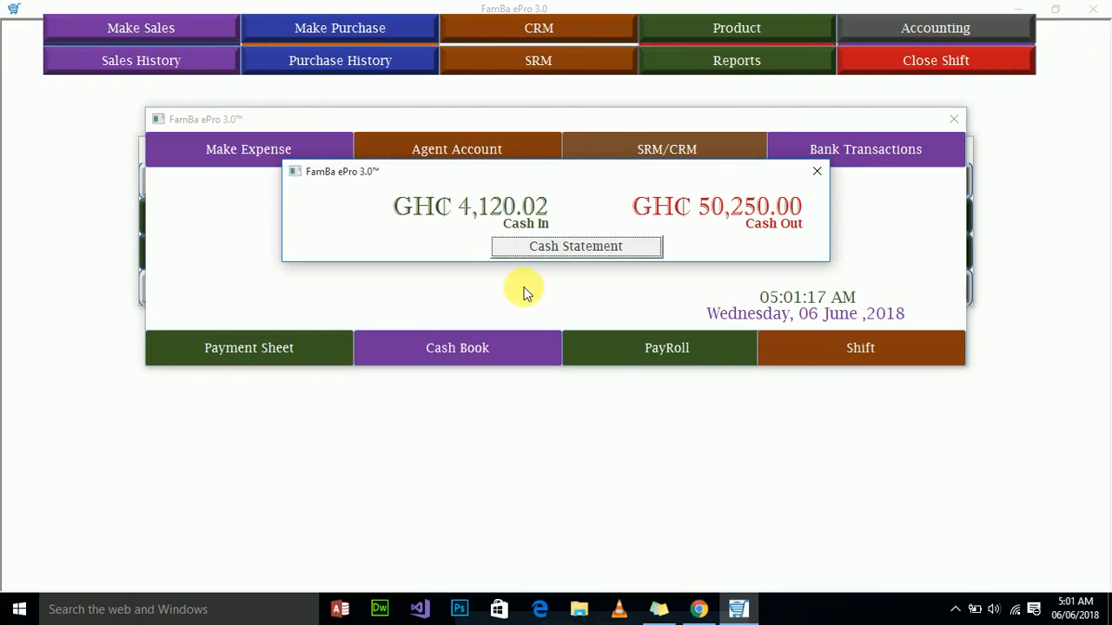
{"action": "left_click", "coordinate": [616, 246]}
{"action": "scroll", "coordinate": [509, 251], "scroll_direction": "down", "scroll_amount": 3}
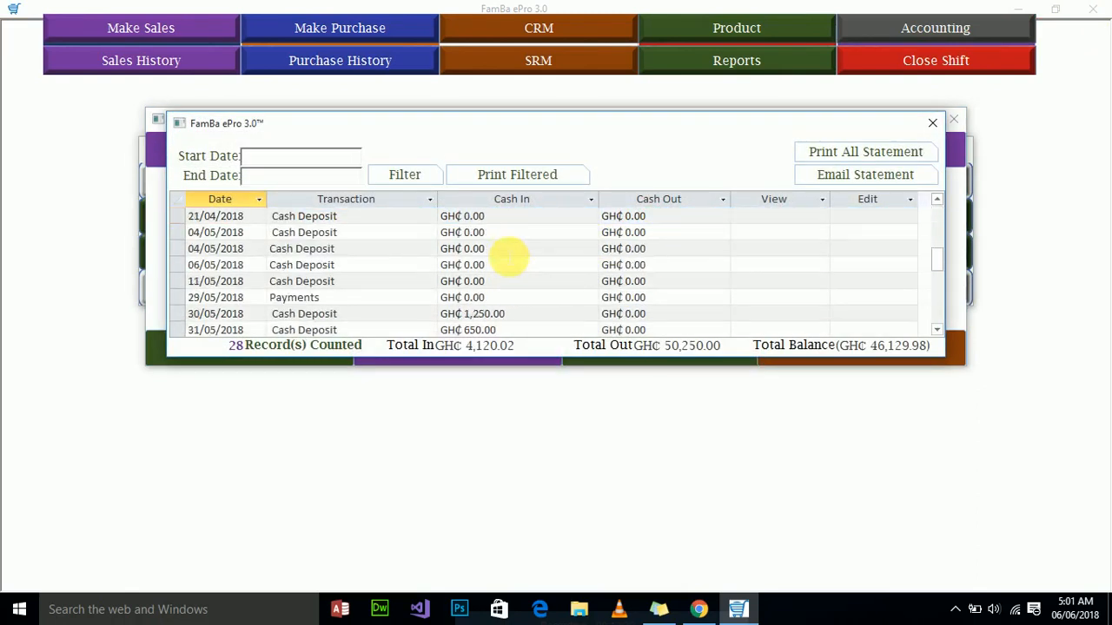
{"action": "scroll", "coordinate": [513, 260], "scroll_direction": "down", "scroll_amount": 5}
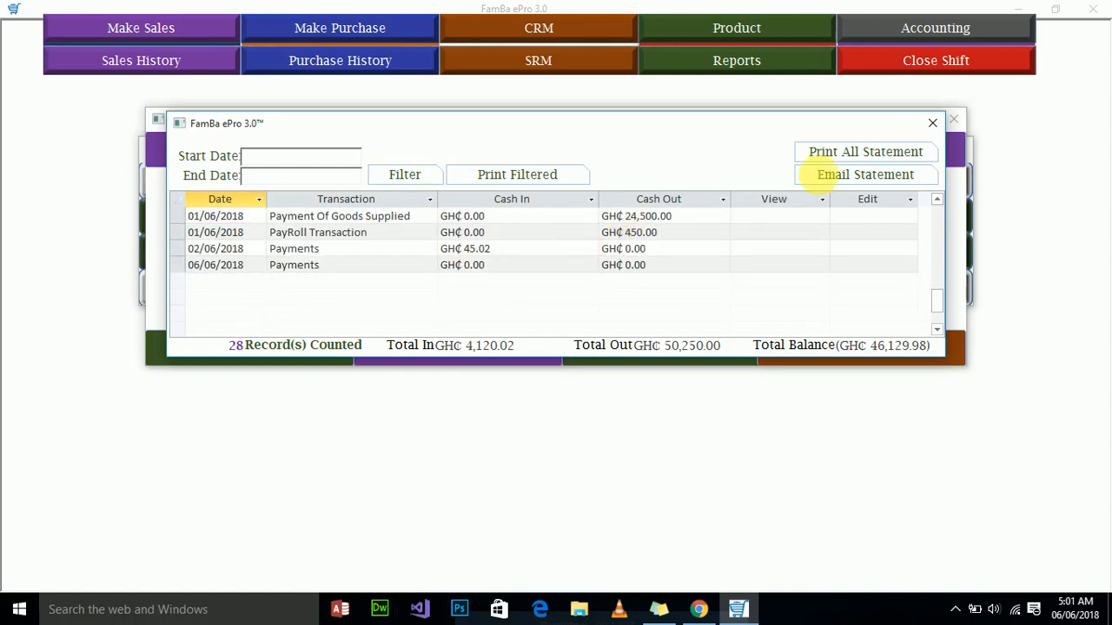
{"action": "left_click", "coordinate": [931, 122]}
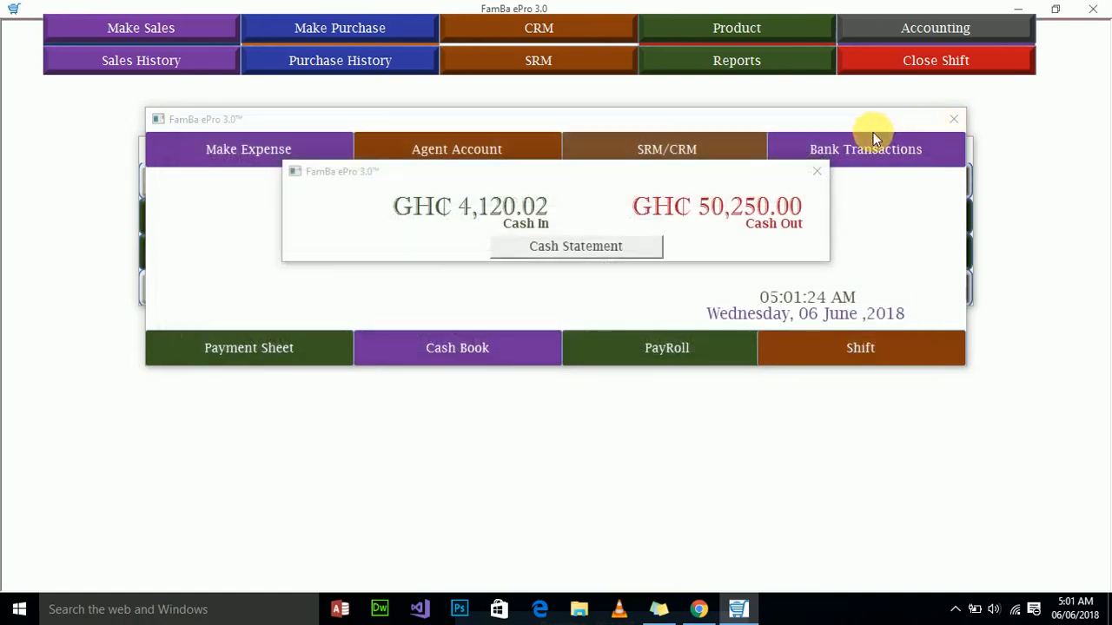
{"action": "left_click", "coordinate": [820, 178]}
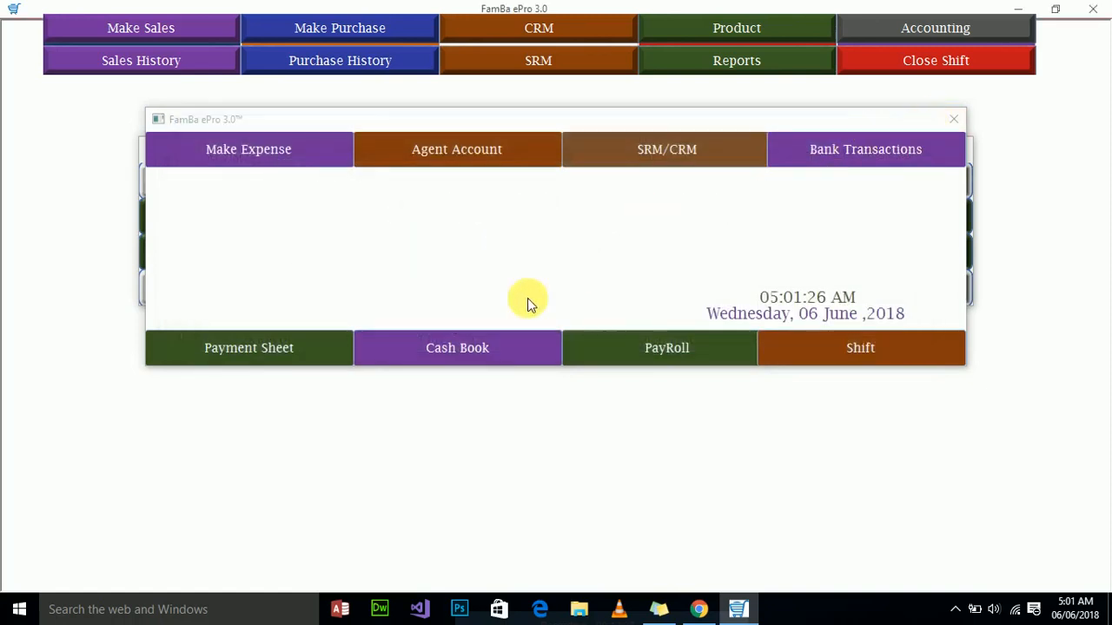
{"action": "left_click", "coordinate": [288, 355]}
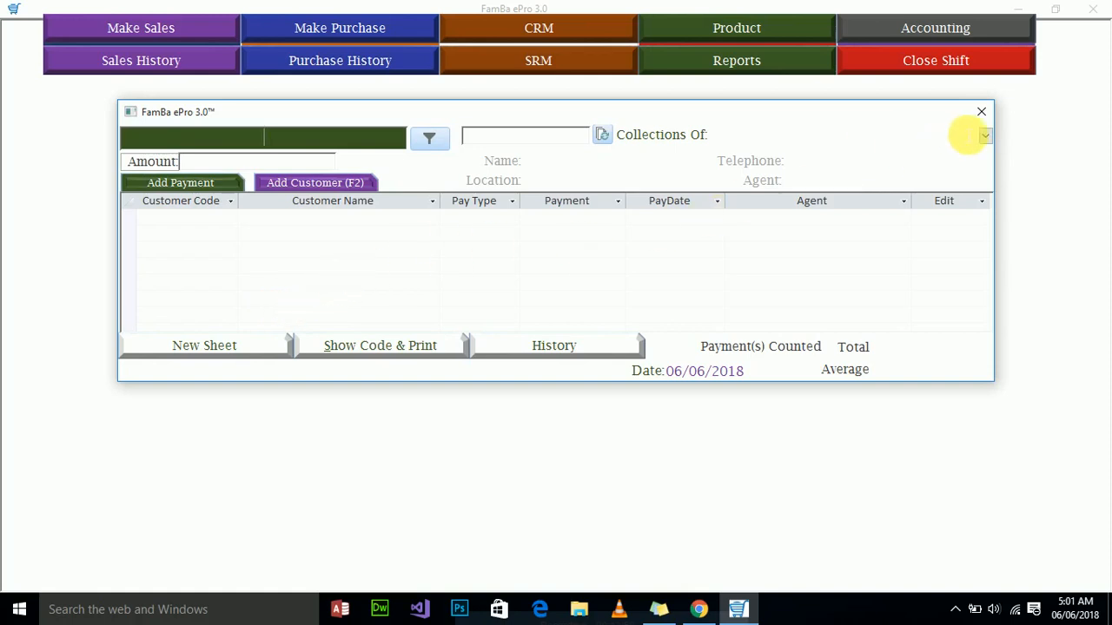
{"action": "left_click", "coordinate": [982, 113]}
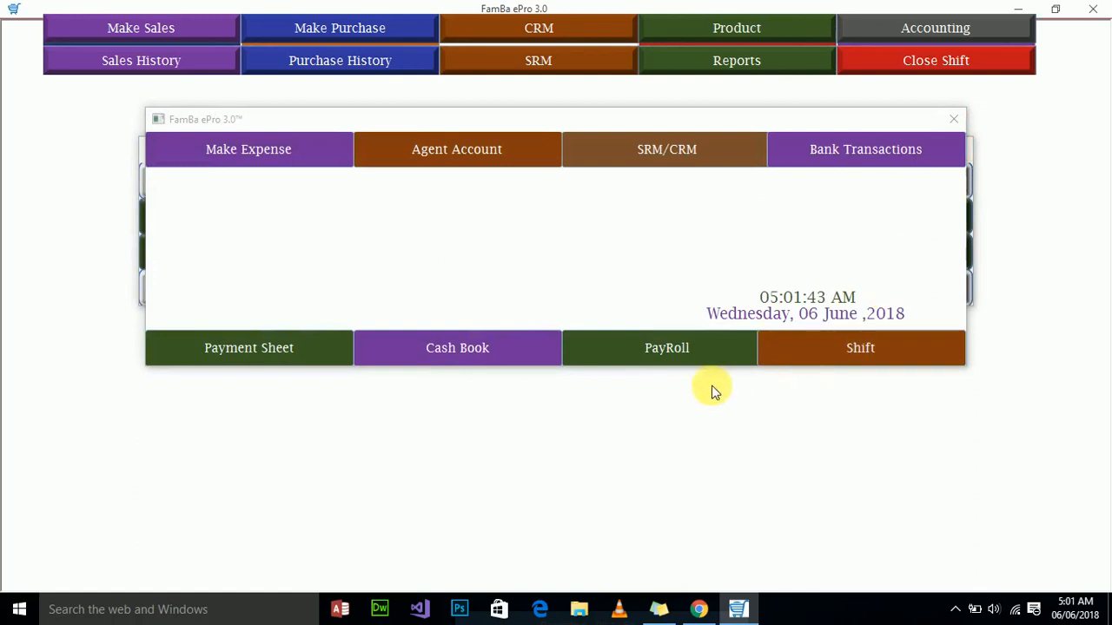
Start a new payroll for the agent Famba Software Solutions covering 01/05/2018 to 06/06/2018.
{"action": "left_click", "coordinate": [681, 344]}
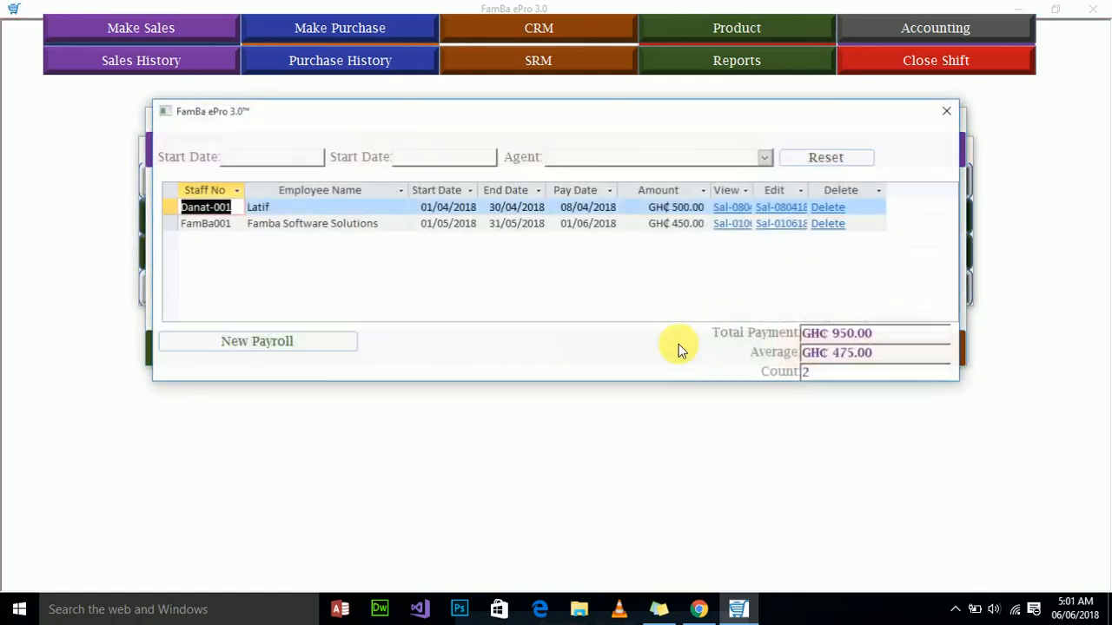
{"action": "left_click", "coordinate": [282, 341]}
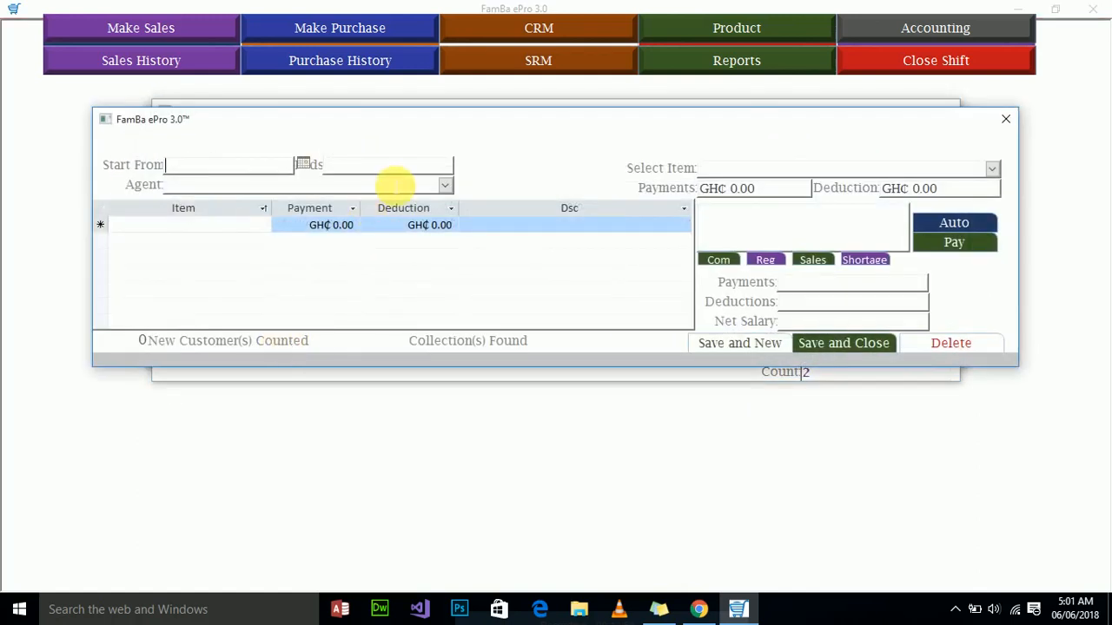
{"action": "left_click", "coordinate": [304, 165]}
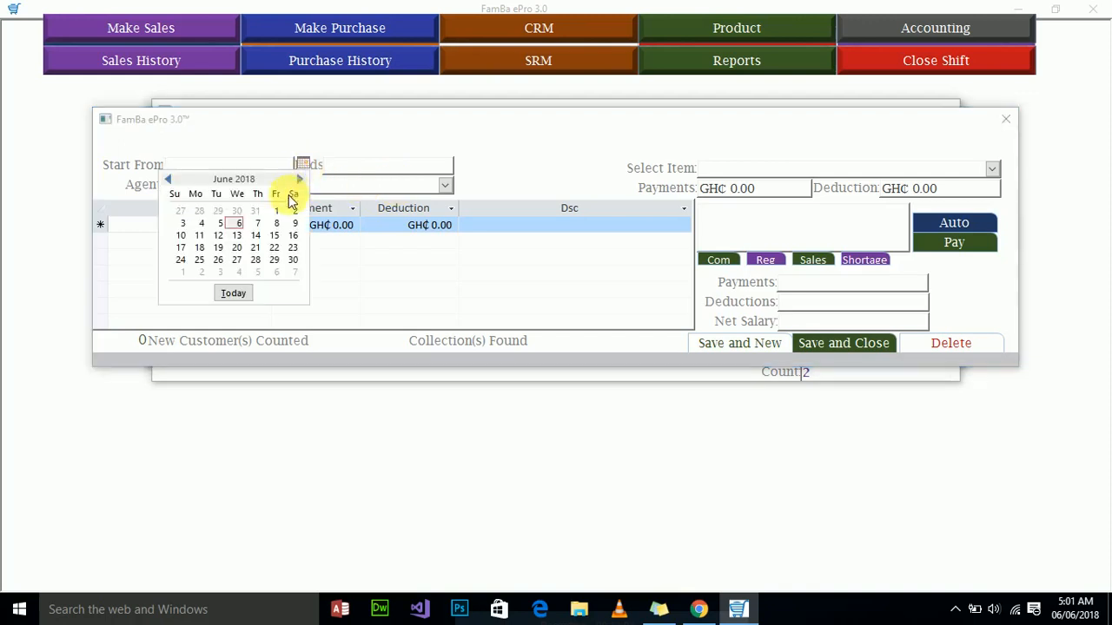
{"action": "left_click", "coordinate": [168, 181]}
{"action": "left_click", "coordinate": [219, 212]}
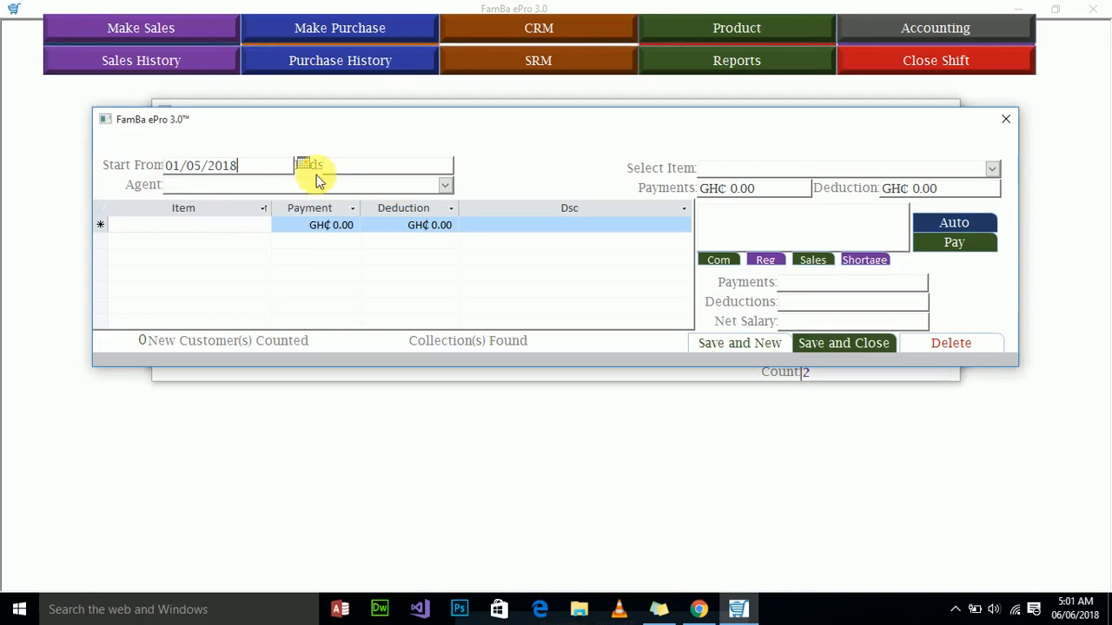
{"action": "left_click", "coordinate": [463, 164]}
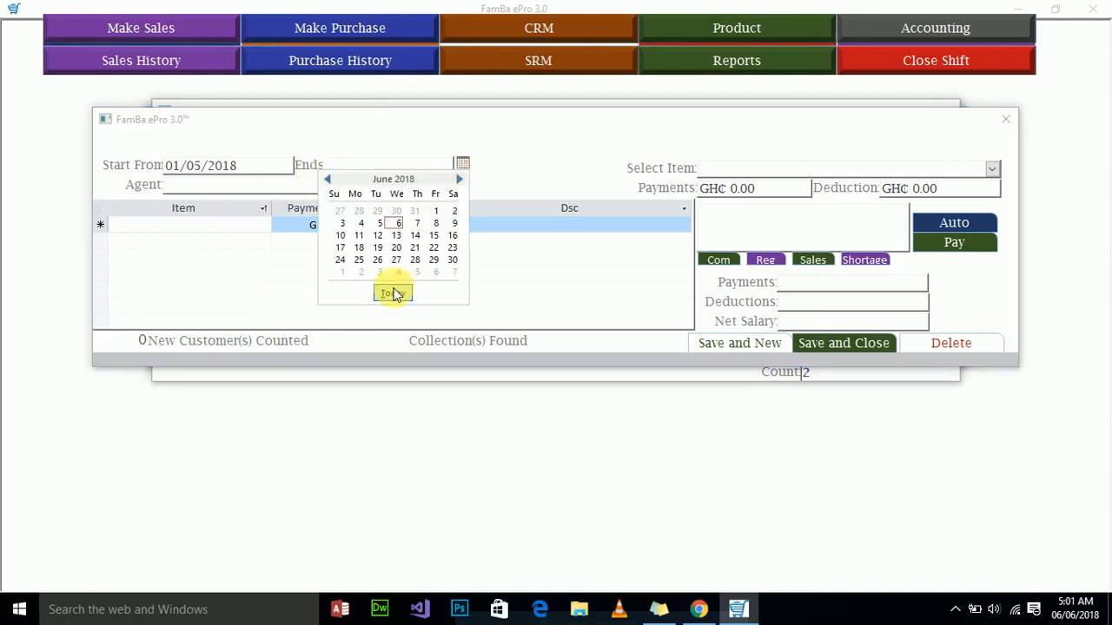
{"action": "left_click", "coordinate": [390, 291]}
{"action": "left_click", "coordinate": [443, 185]}
{"action": "left_click", "coordinate": [419, 202]}
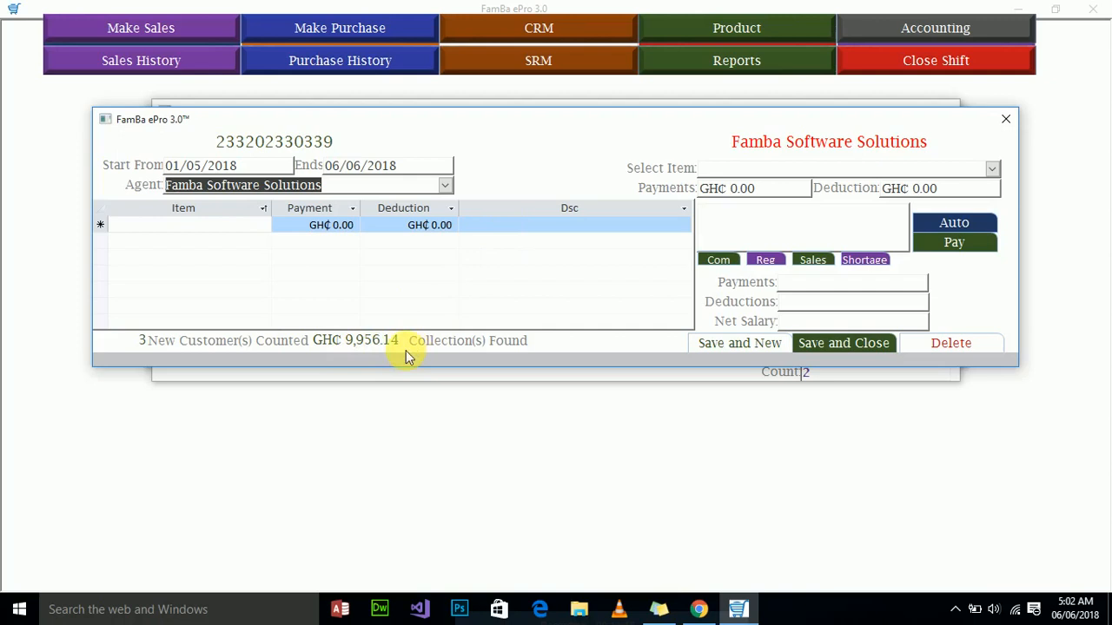
Generate the payroll items automatically and add a Loans Deductions entry with a deduction of GH₵ 100.
{"action": "left_click", "coordinate": [944, 225]}
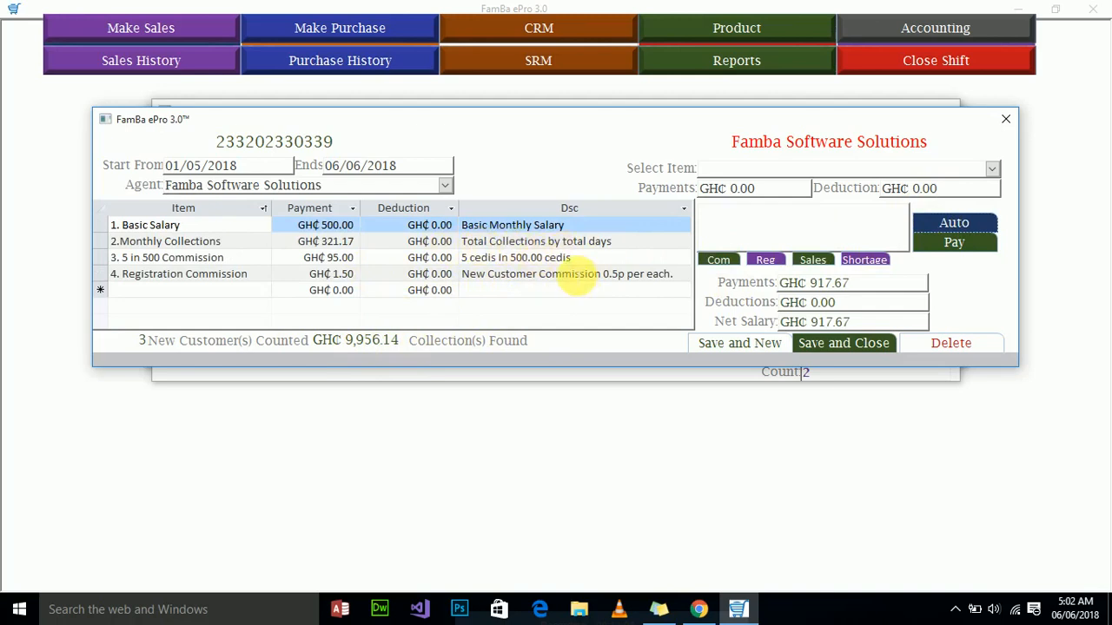
{"action": "left_click", "coordinate": [992, 170]}
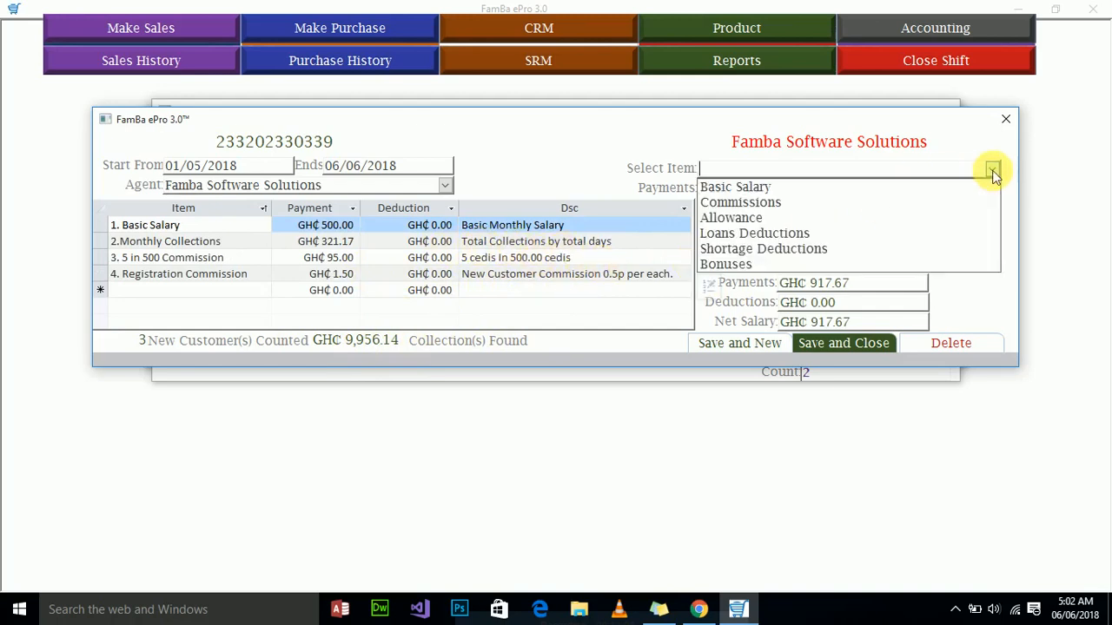
{"action": "left_click", "coordinate": [842, 234]}
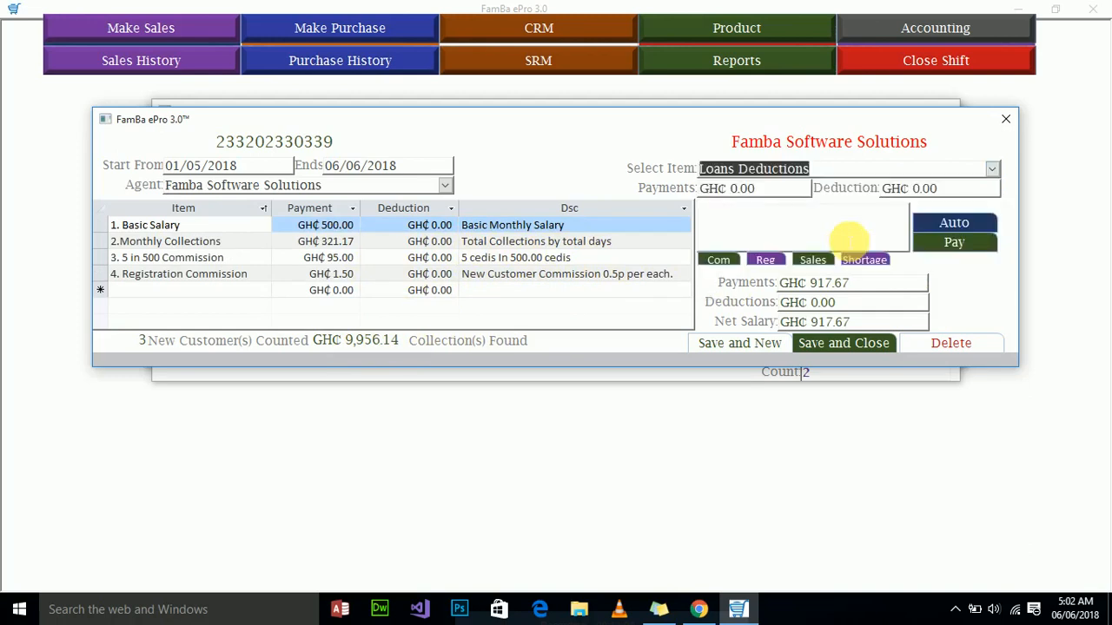
{"action": "left_click", "coordinate": [938, 195]}
{"action": "left_click", "coordinate": [846, 189]}
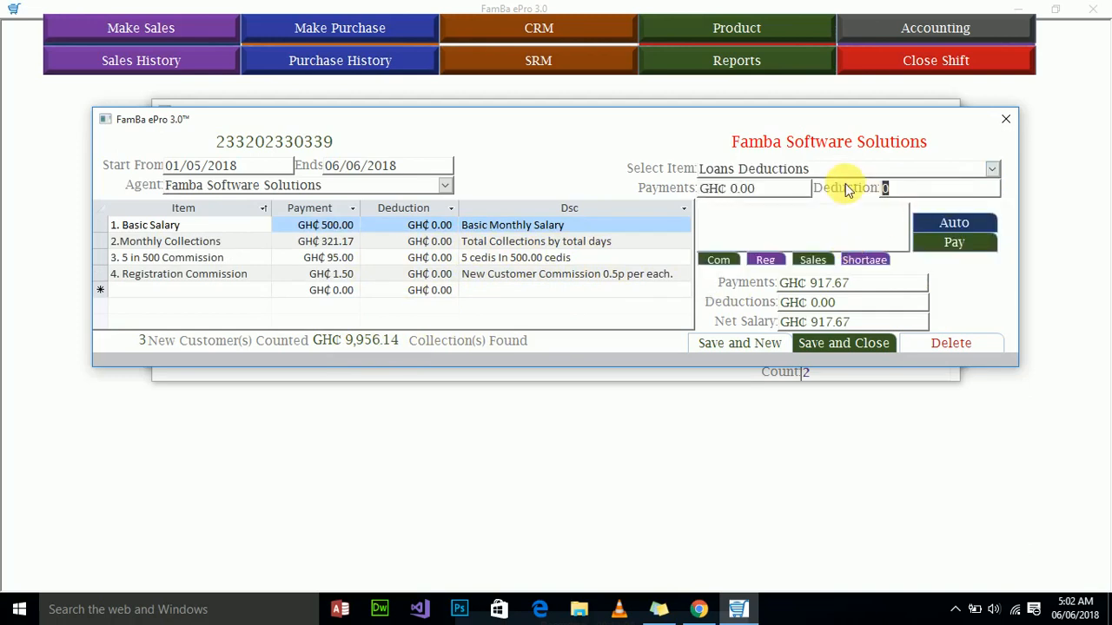
{"action": "type", "text": "100"}
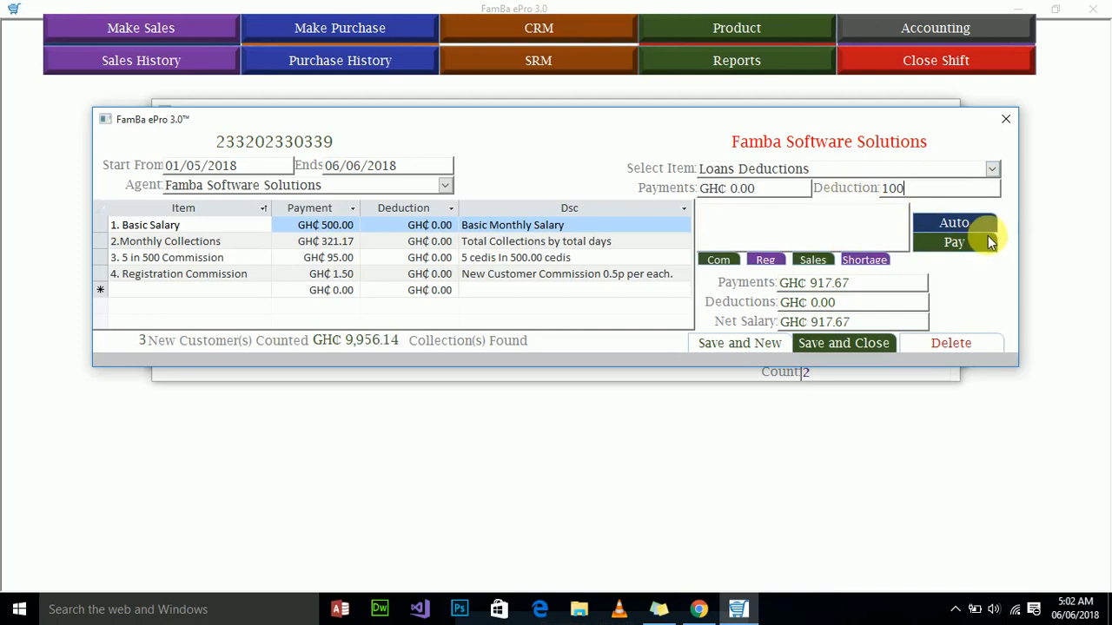
{"action": "left_click", "coordinate": [959, 243]}
{"action": "left_click", "coordinate": [563, 358]}
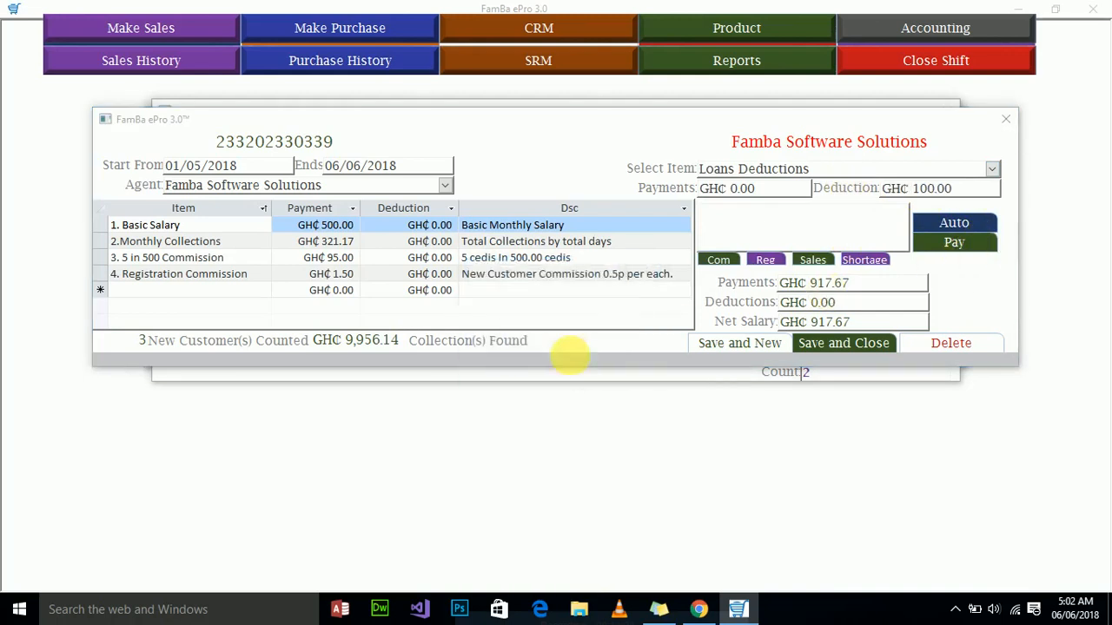
{"action": "left_click", "coordinate": [559, 362]}
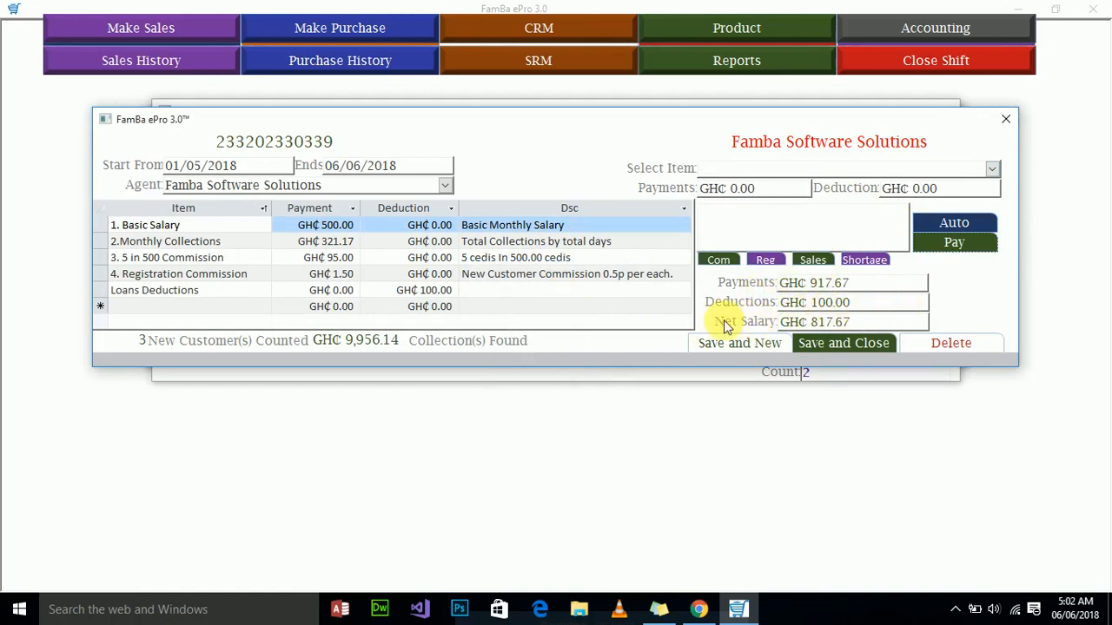
Save and close the payroll with an SMS notification requested, and close its payment slip.
{"action": "left_click", "coordinate": [809, 344]}
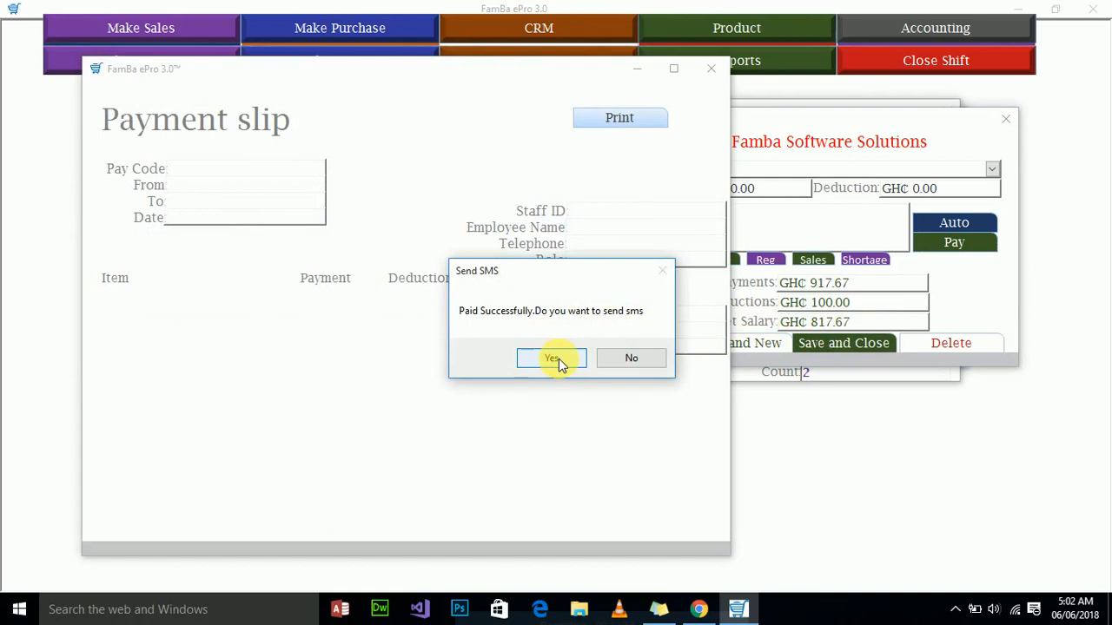
{"action": "left_click", "coordinate": [552, 358]}
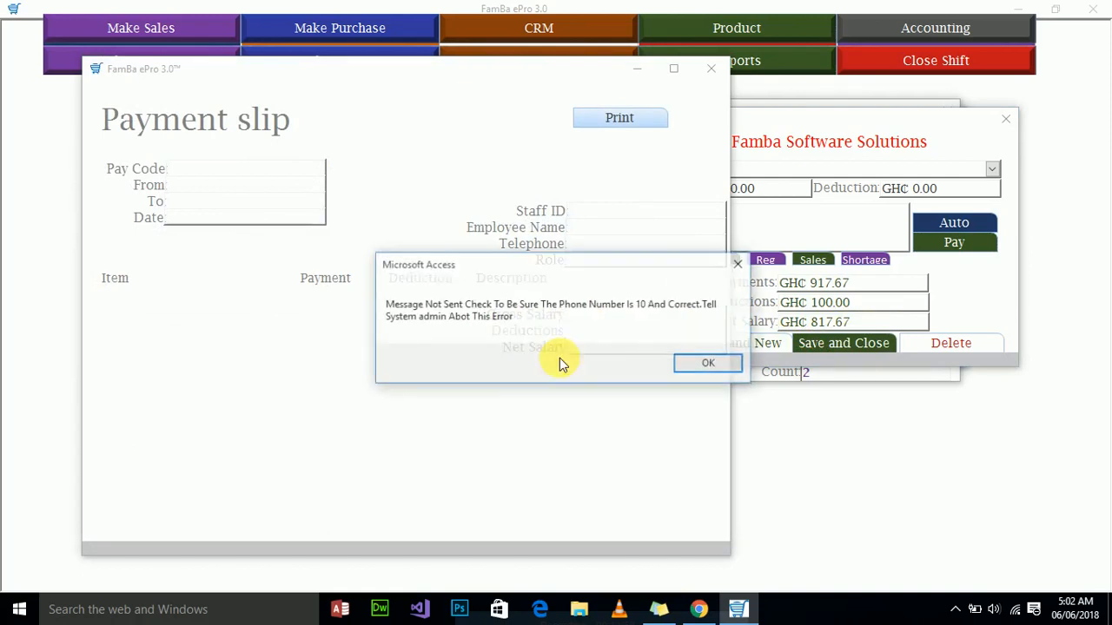
{"action": "left_click", "coordinate": [708, 365]}
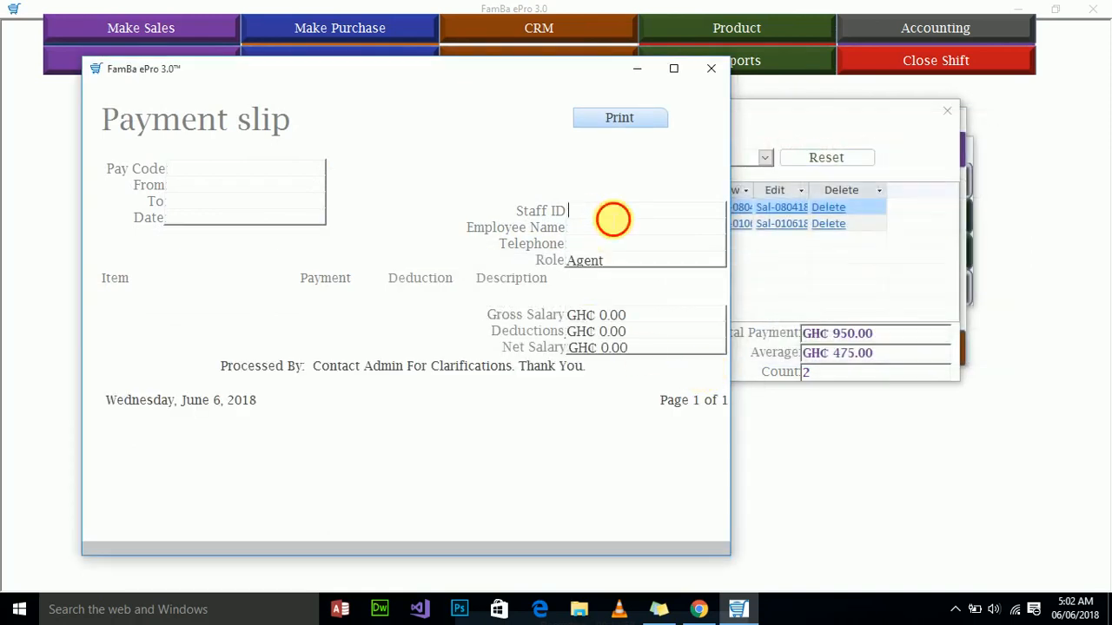
{"action": "left_click", "coordinate": [716, 72]}
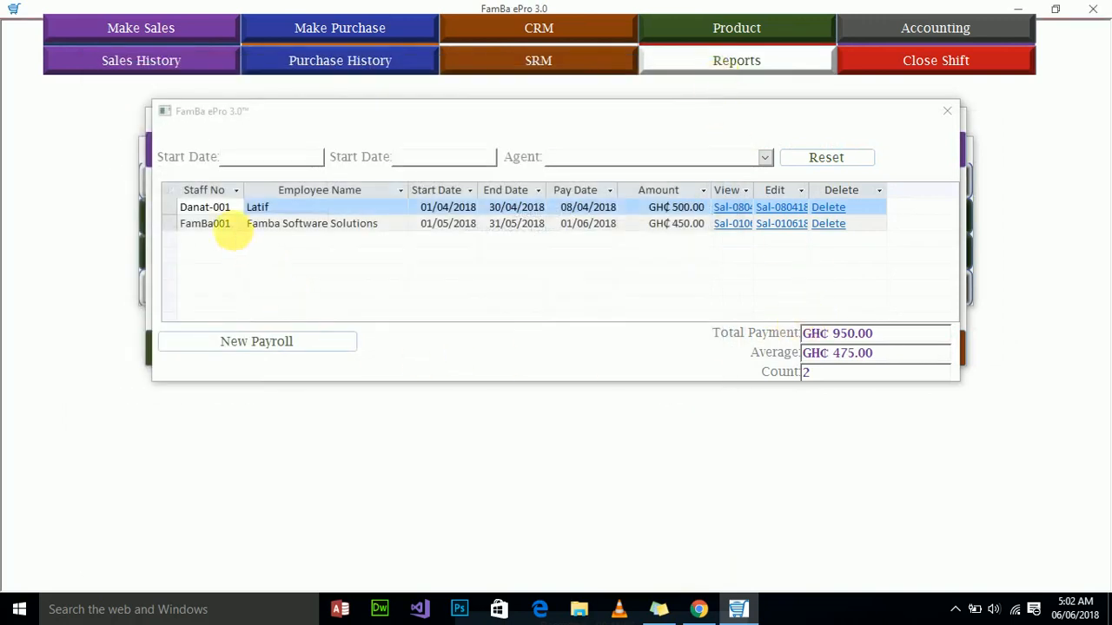
Open Famba Software Solutions' 01/05/2018 to 31/05/2018 payroll for editing, save it without sending an SMS, and close its payment slip.
{"action": "left_click", "coordinate": [797, 227]}
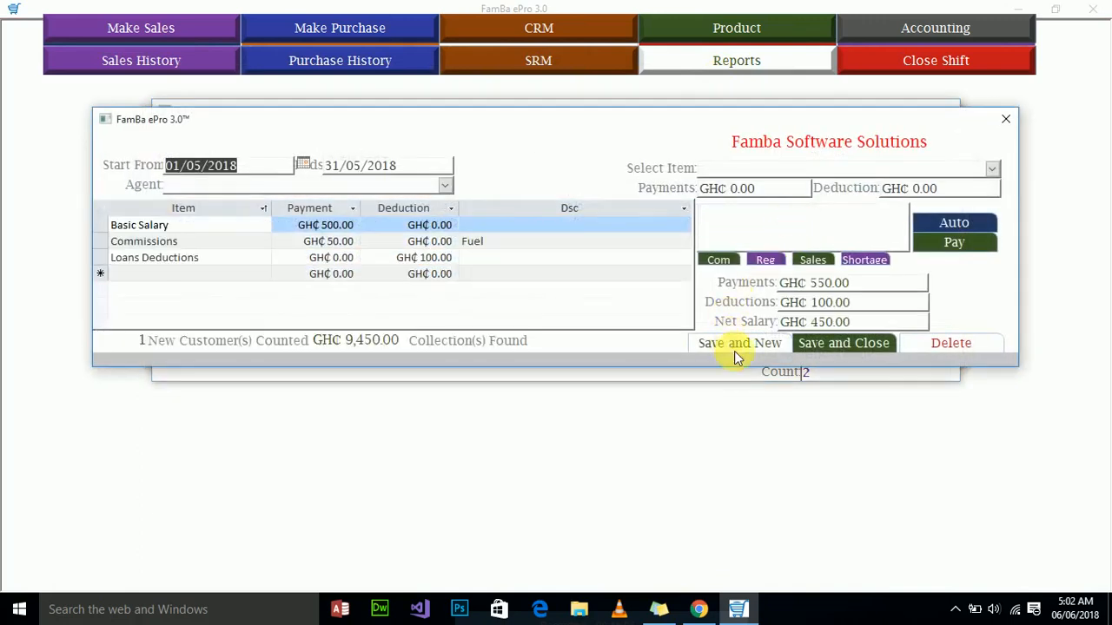
{"action": "left_click", "coordinate": [744, 343]}
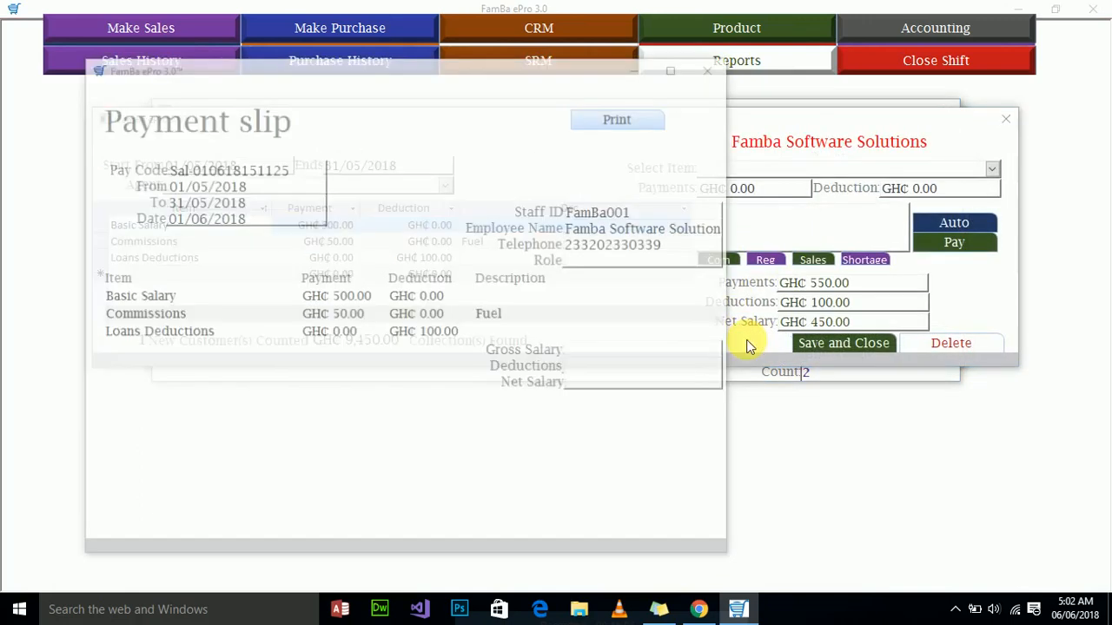
{"action": "left_click", "coordinate": [627, 358]}
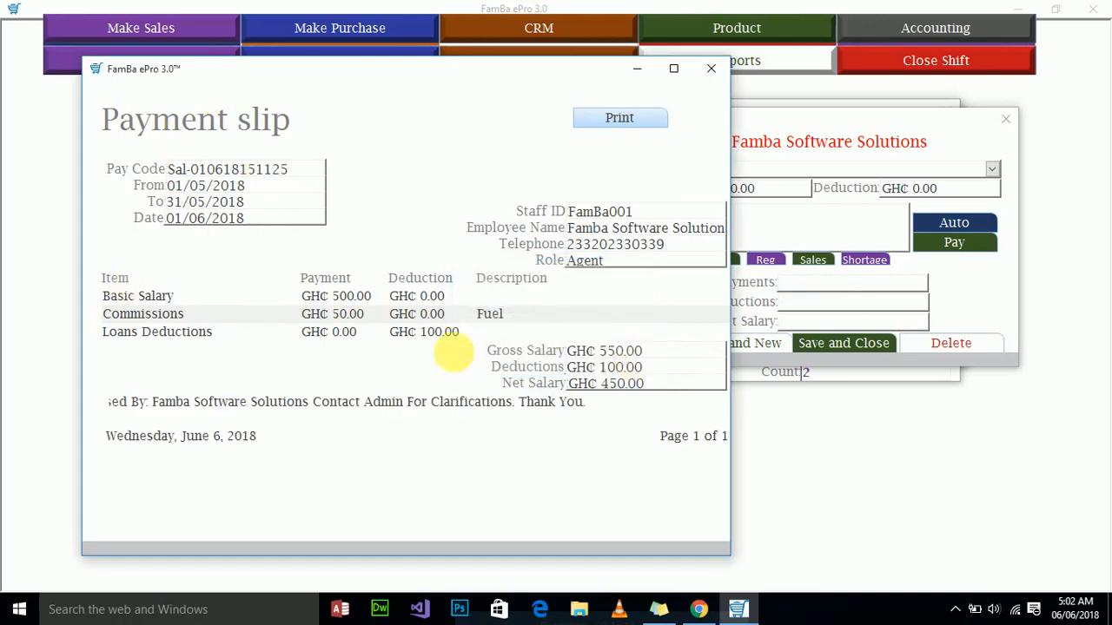
{"action": "left_click", "coordinate": [712, 71]}
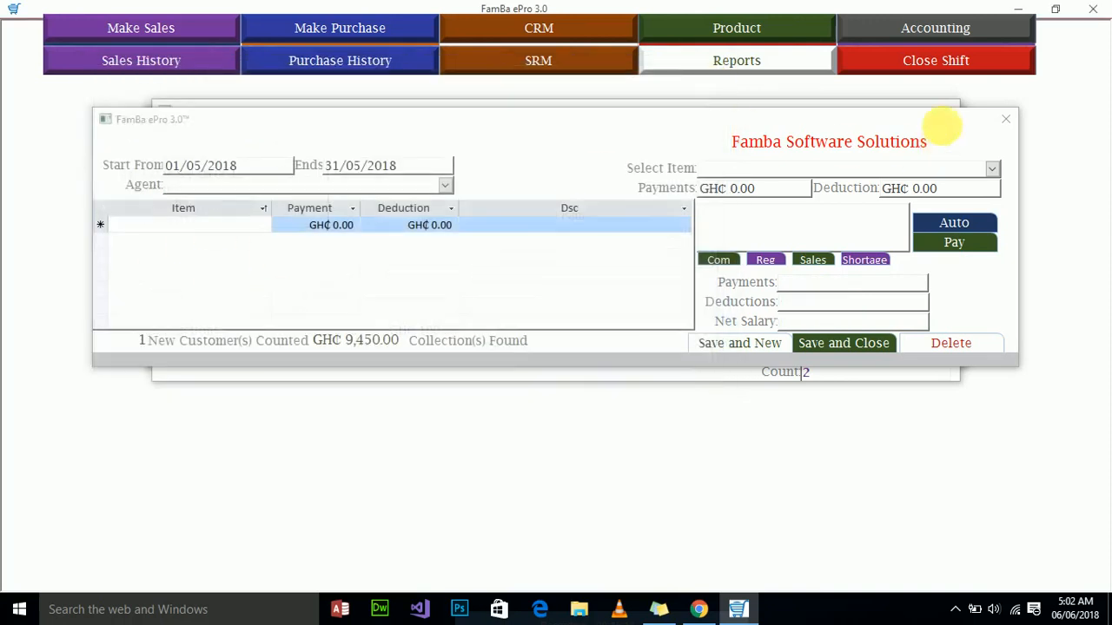
Close the payroll form, payroll list, accounting and reports windows to return to the main dashboard.
{"action": "left_click", "coordinate": [1004, 118]}
{"action": "left_click", "coordinate": [947, 111]}
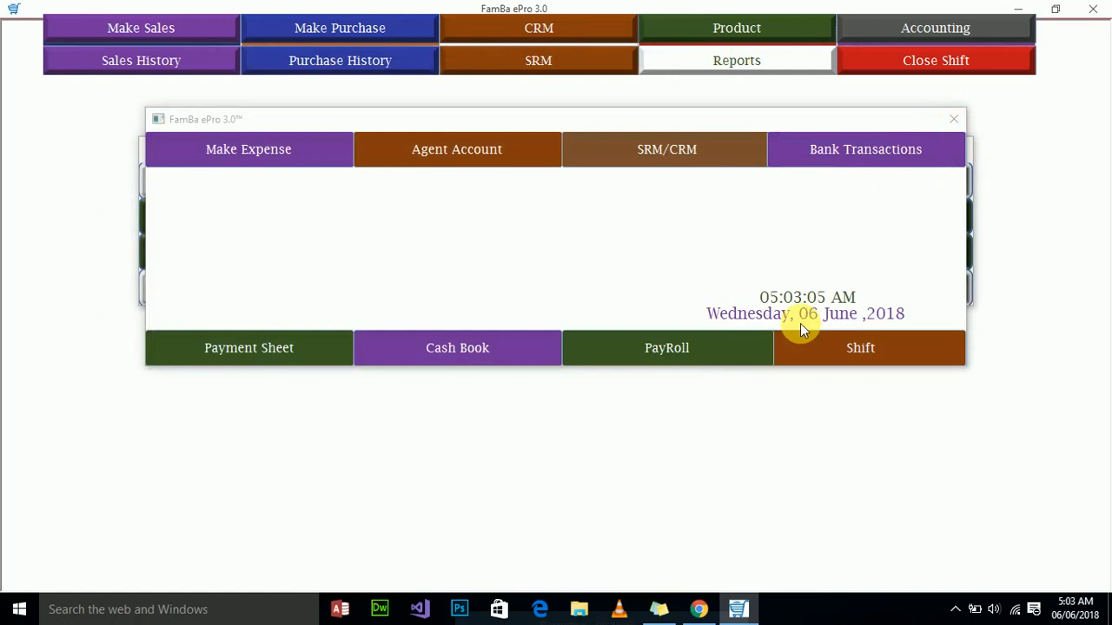
{"action": "left_click", "coordinate": [954, 121]}
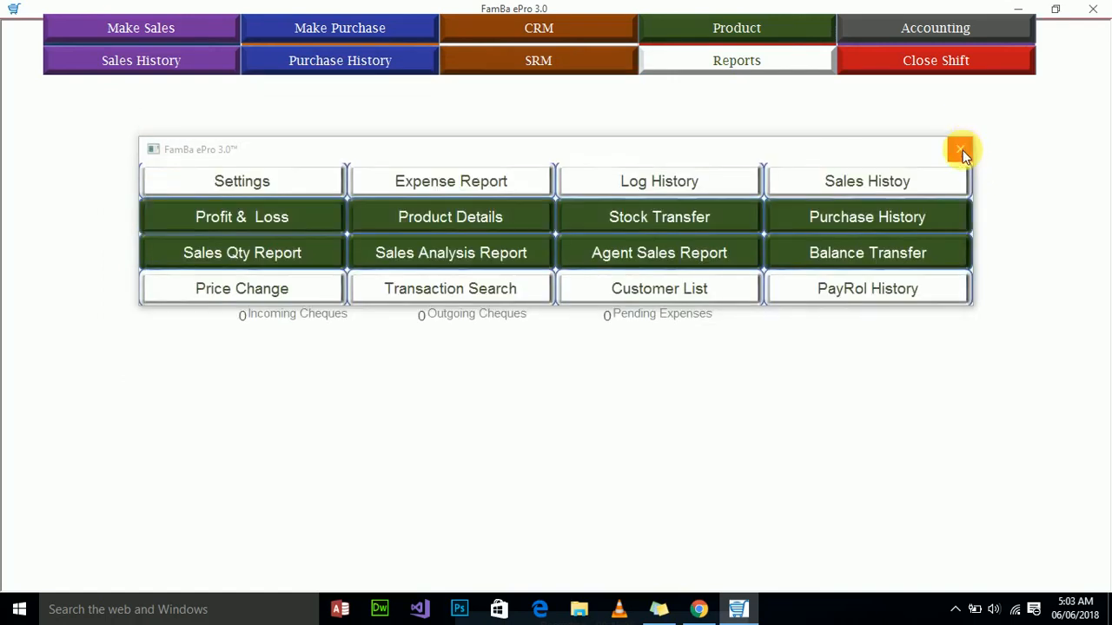
{"action": "left_click", "coordinate": [962, 150]}
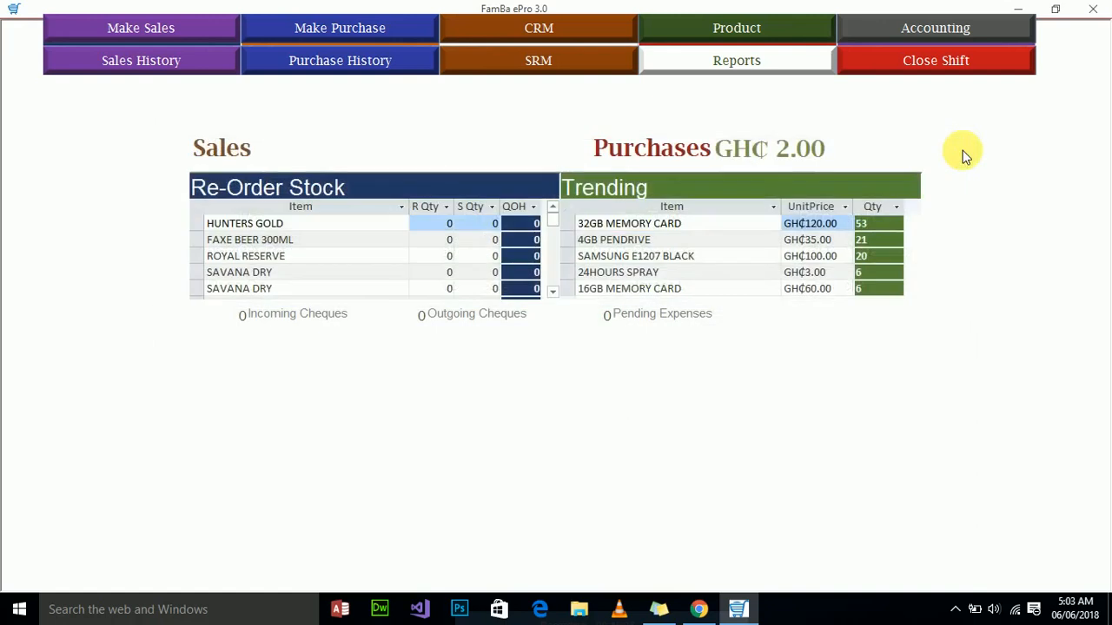